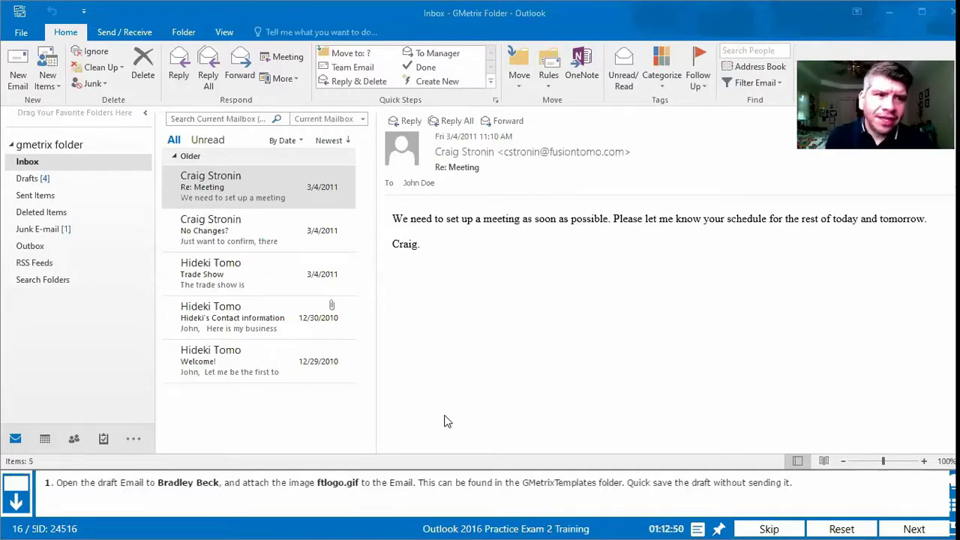
# Step: Open the New Logo Design draft from Drafts in its own message window
pyautogui.click(27, 180)
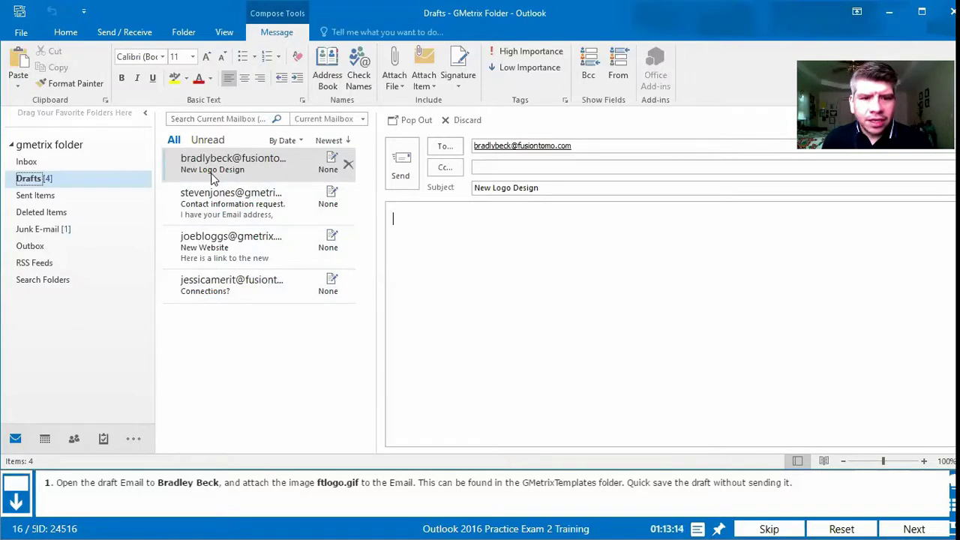
pyautogui.doubleClick(213, 177)
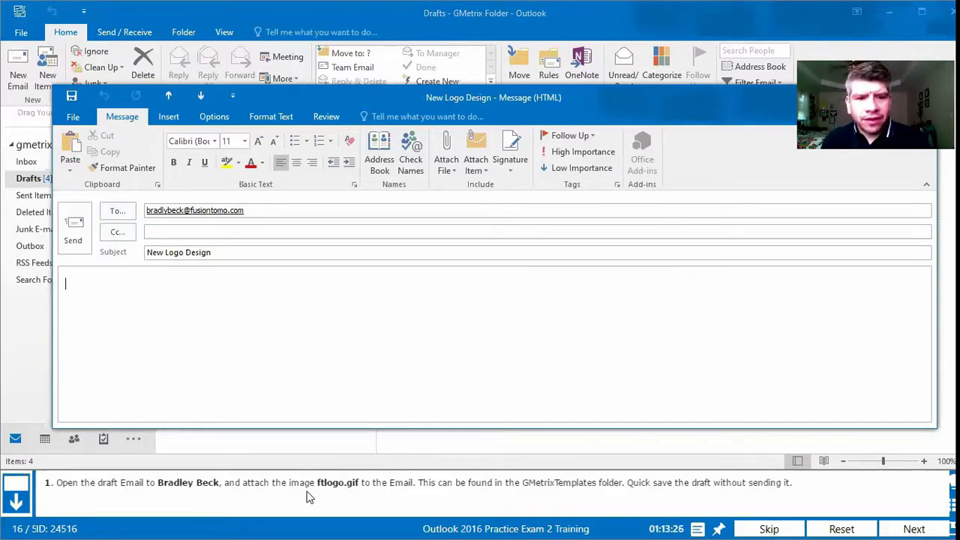
# Step: Open the Insert File dialog via Attach File > Browse This PC
pyautogui.click(453, 171)
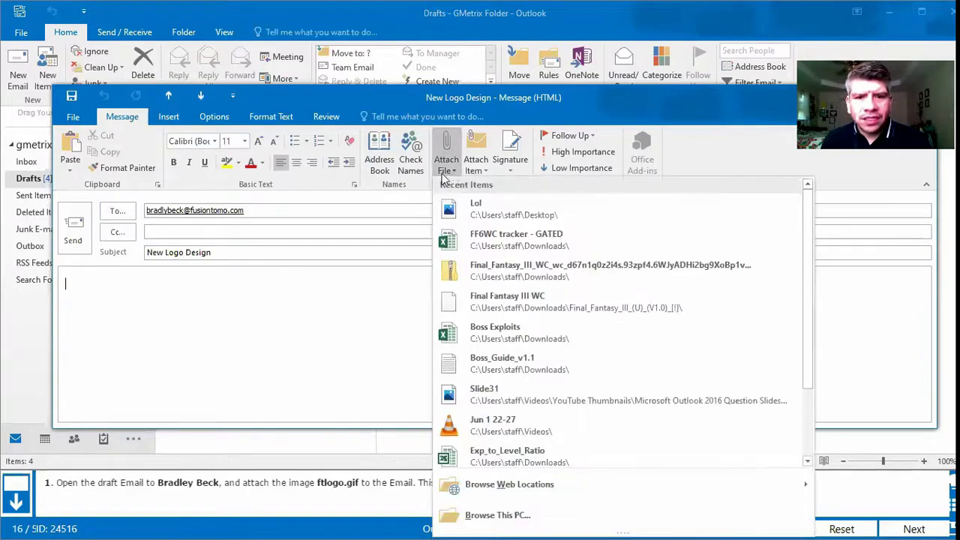
pyautogui.click(169, 118)
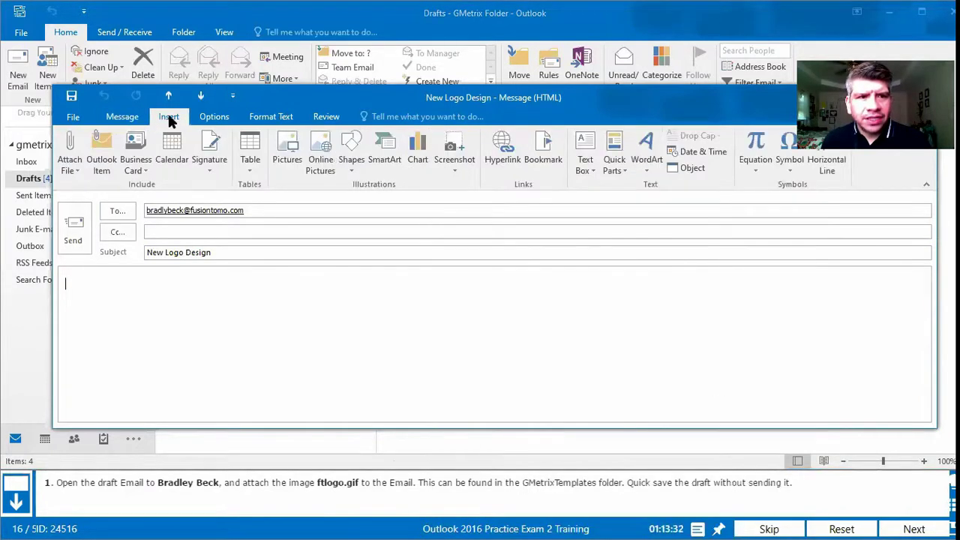
pyautogui.click(192, 286)
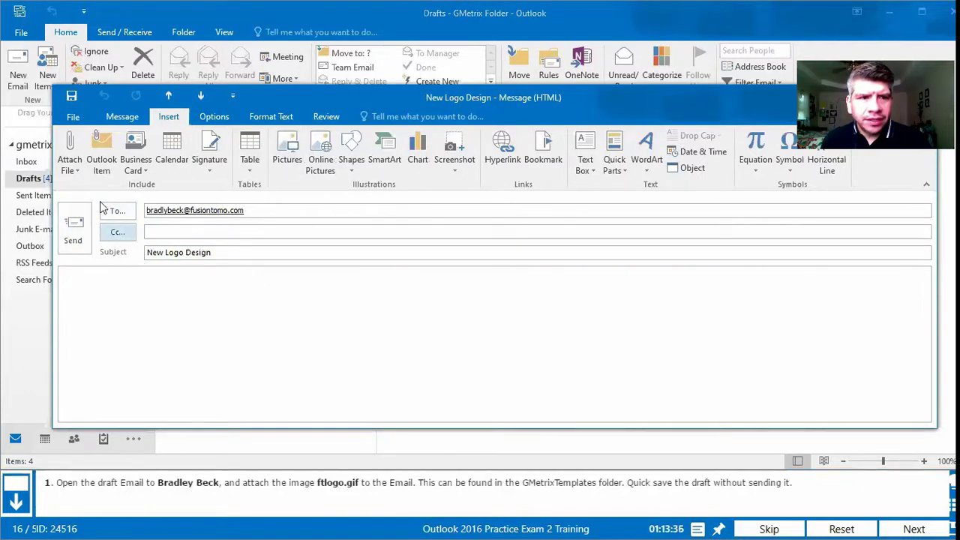
pyautogui.click(123, 118)
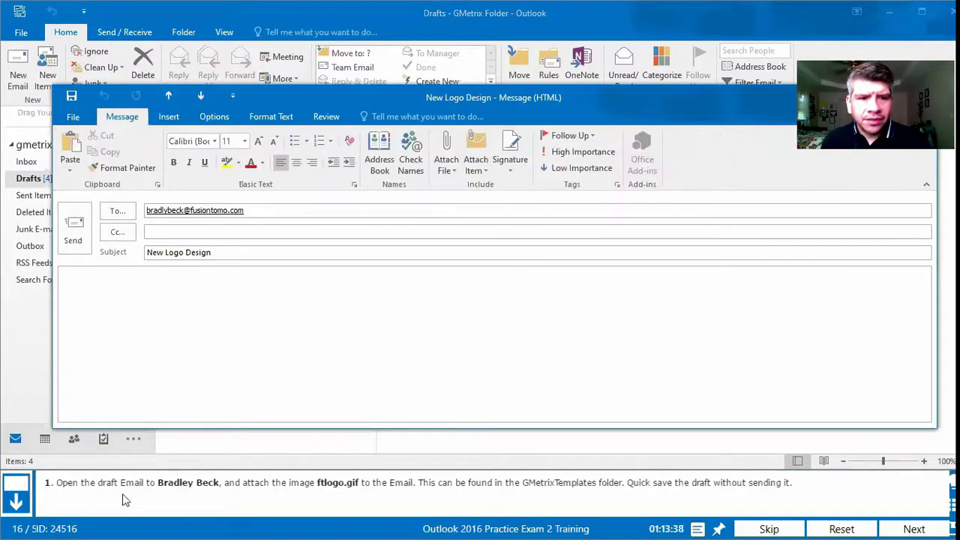
pyautogui.click(444, 171)
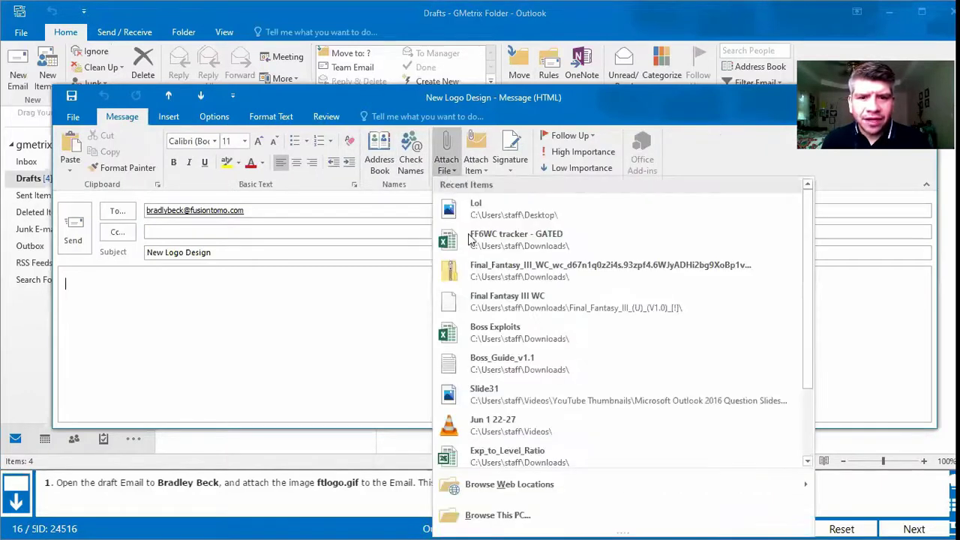
pyautogui.click(483, 516)
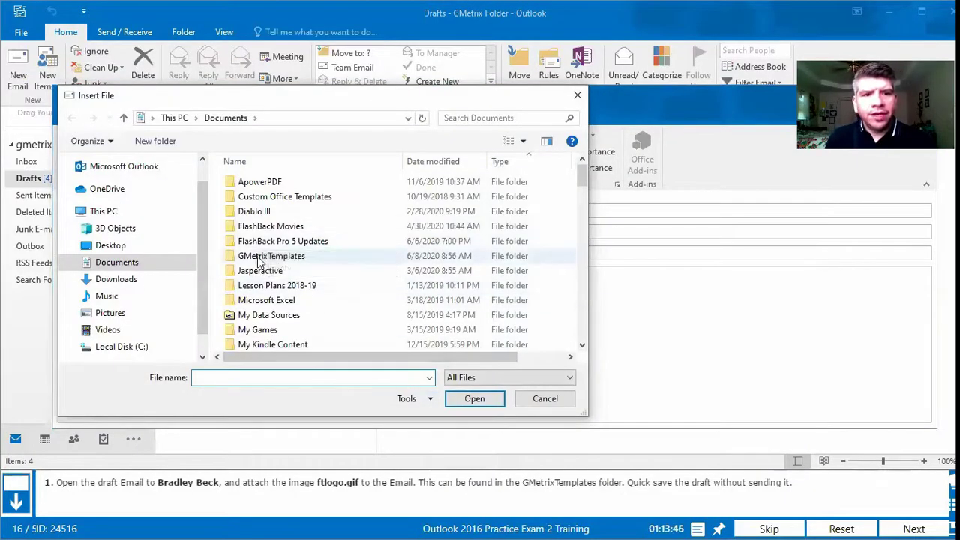
# Step: Insert ftlogo.gif from the GMetrixTemplates folder as an attachment
pyautogui.doubleClick(282, 257)
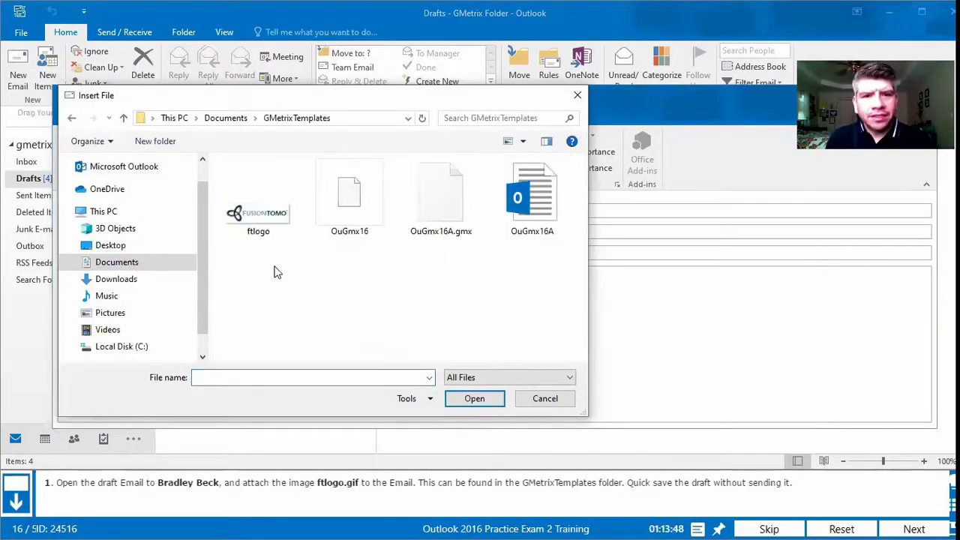
pyautogui.click(236, 219)
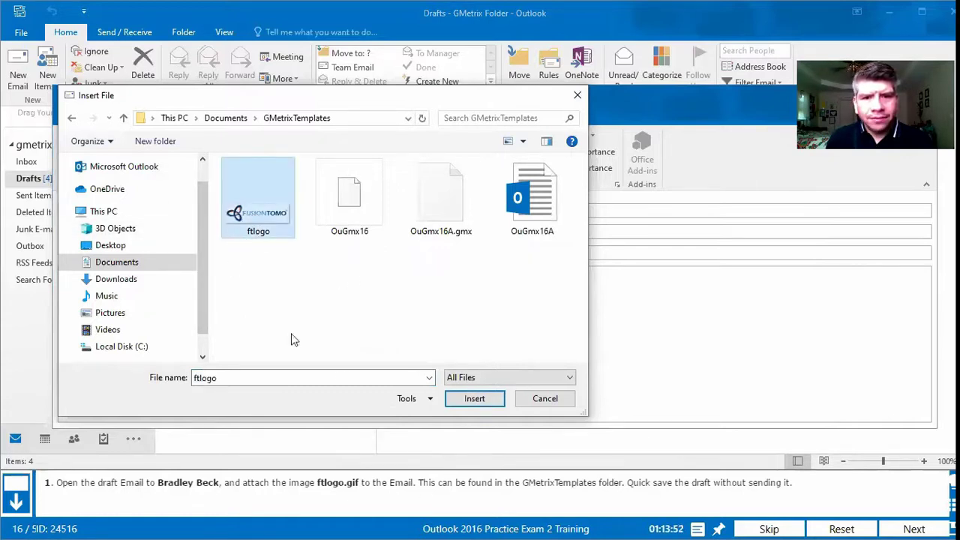
pyautogui.click(474, 398)
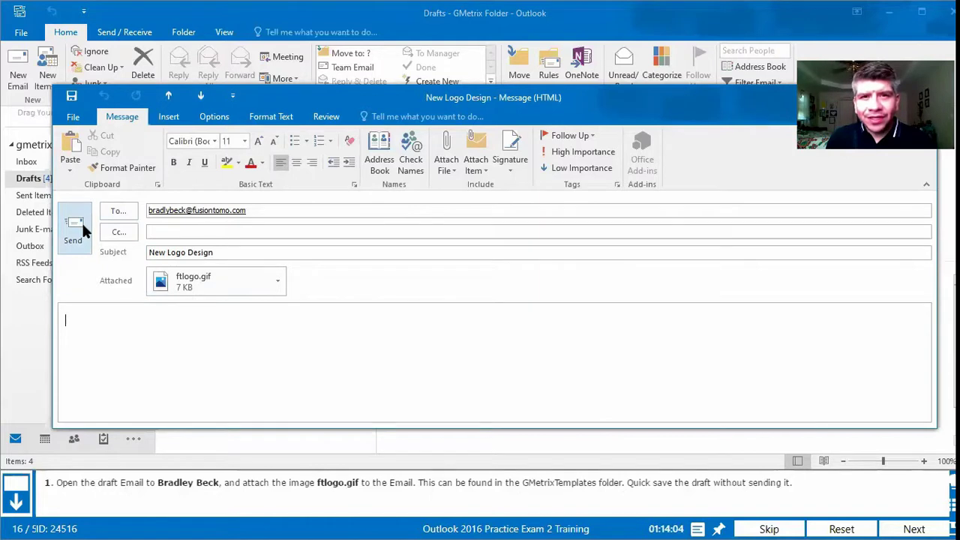
# Step: Save the New Logo Design draft and close its message window
pyautogui.click(72, 98)
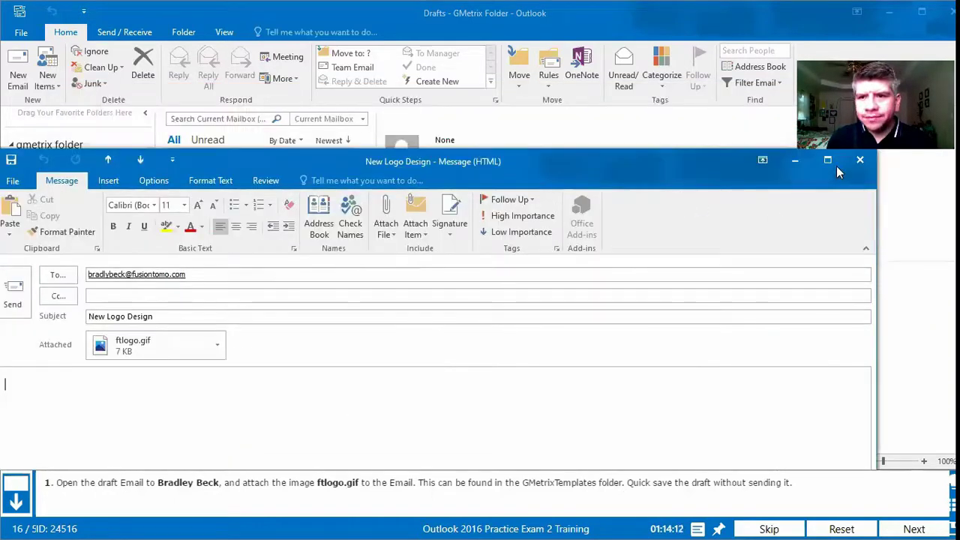
pyautogui.click(863, 161)
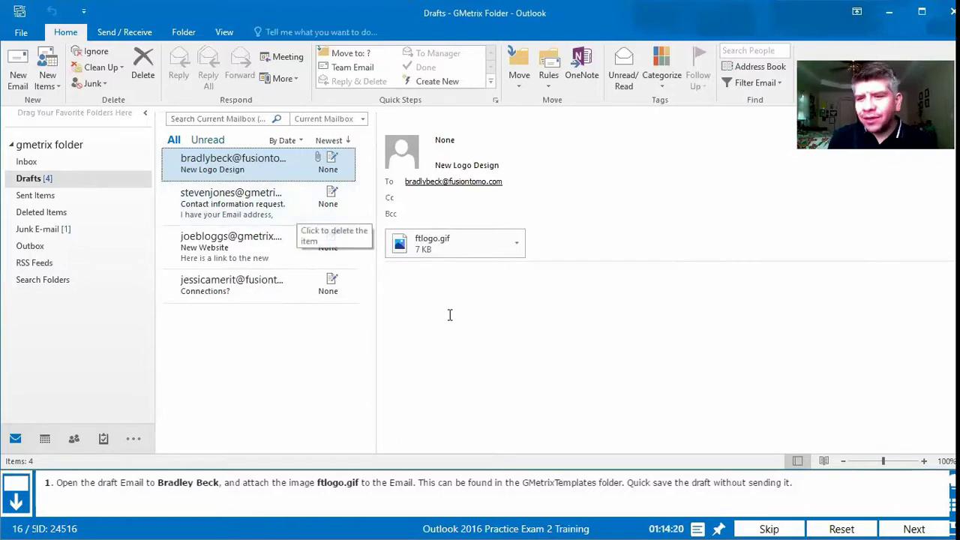
# Step: Submit the task in GMetrix, then continue past the feedback to question 17
pyautogui.click(909, 527)
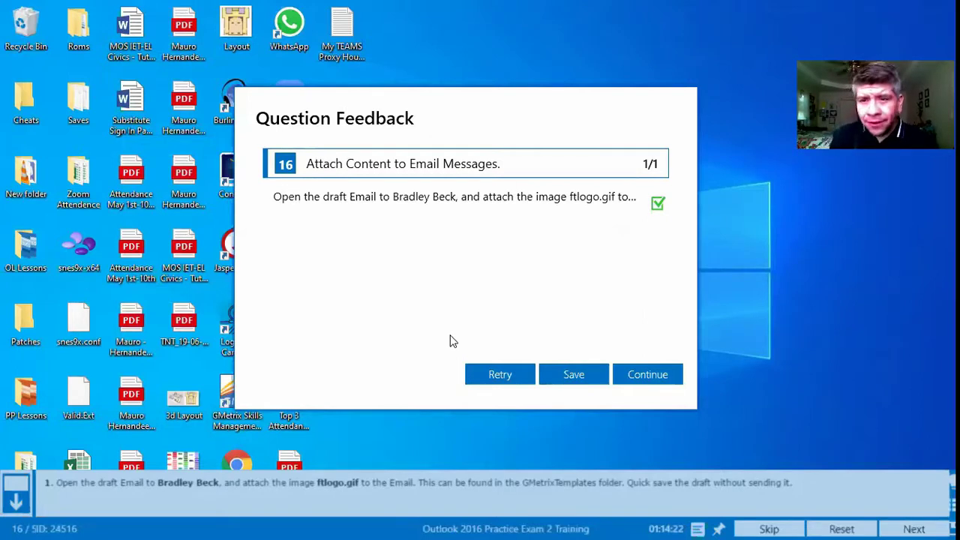
pyautogui.click(647, 375)
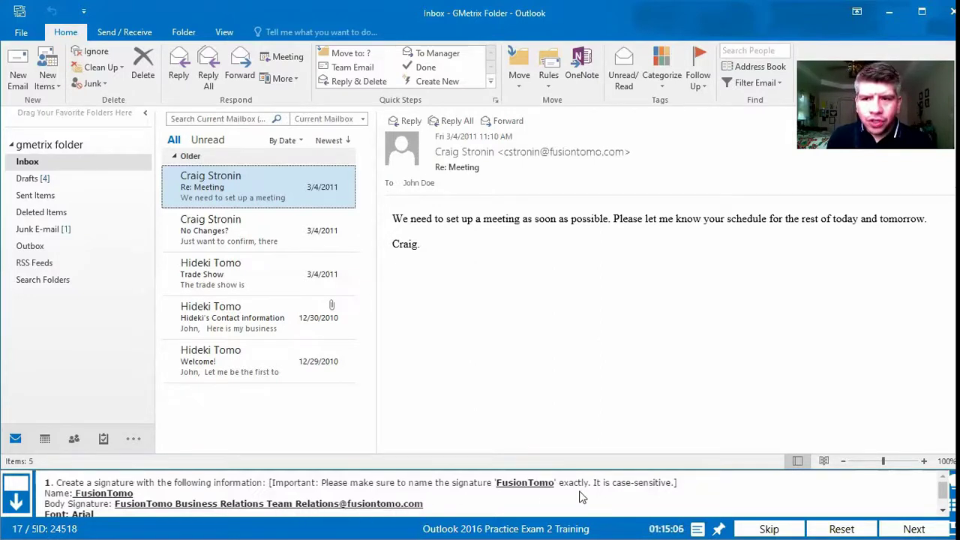
pyautogui.scroll(-1, 83, 509)
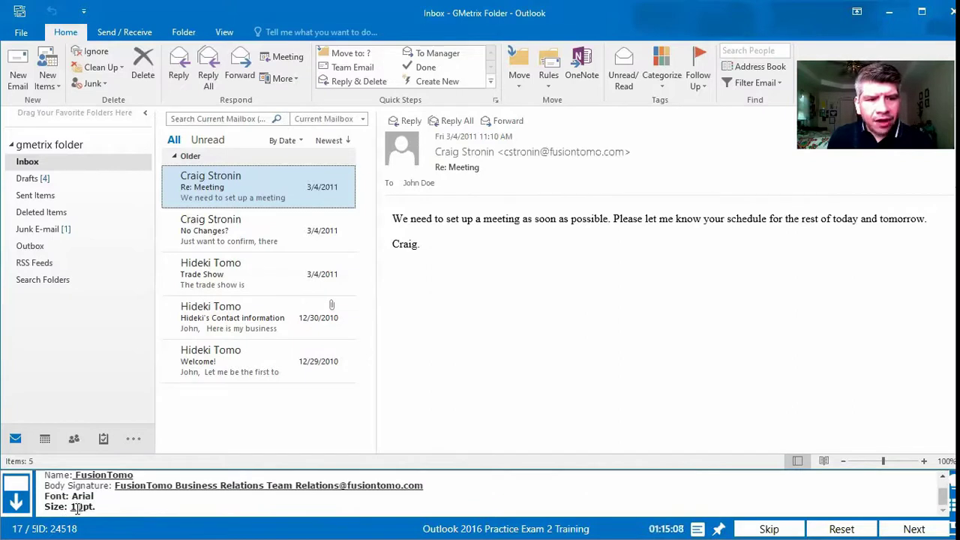
pyautogui.scroll(1, 75, 499)
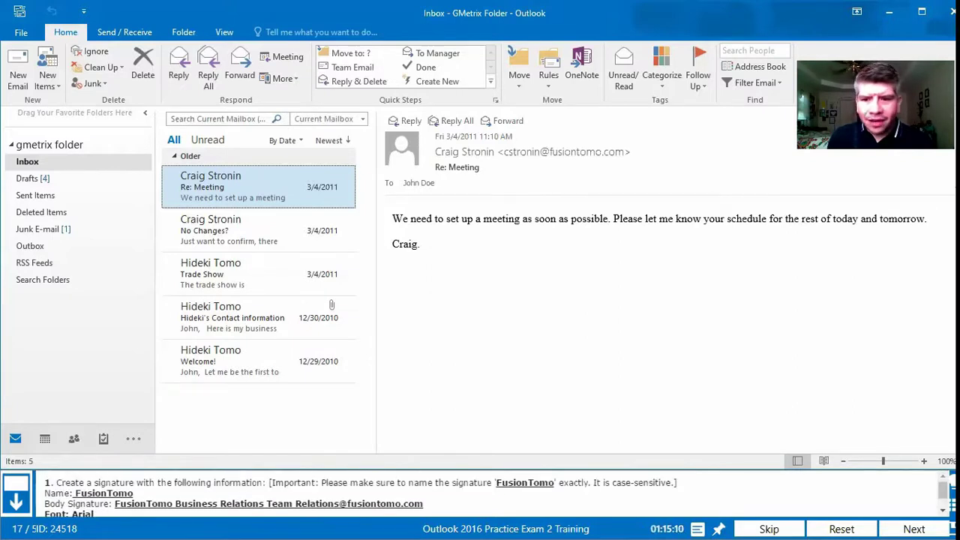
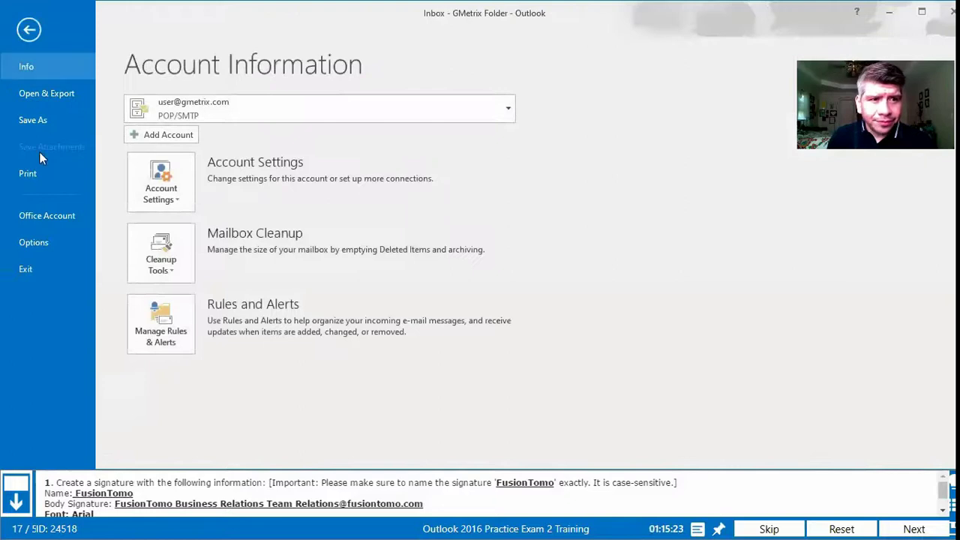
# Step: Open the Signatures and Stationery dialog from the Mail page of Outlook Options
pyautogui.click(55, 239)
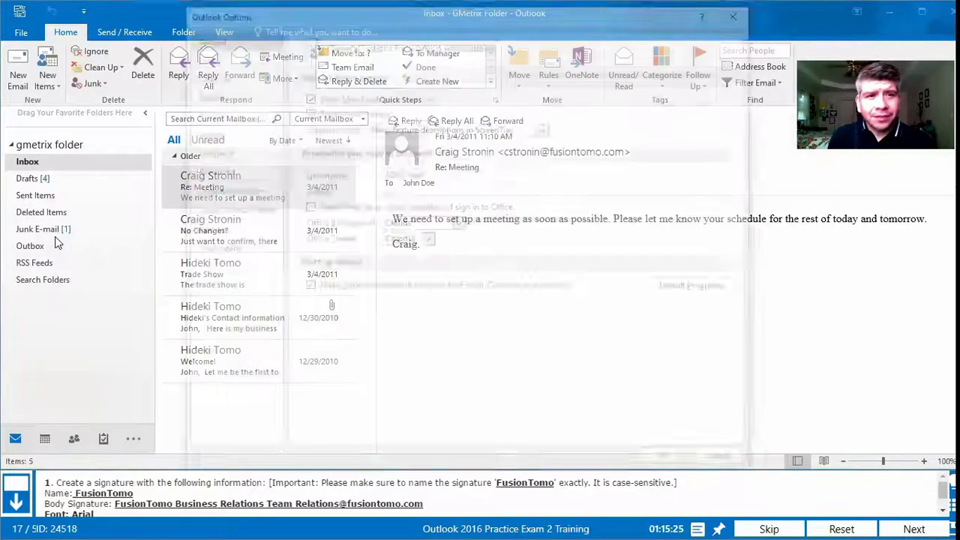
pyautogui.click(210, 54)
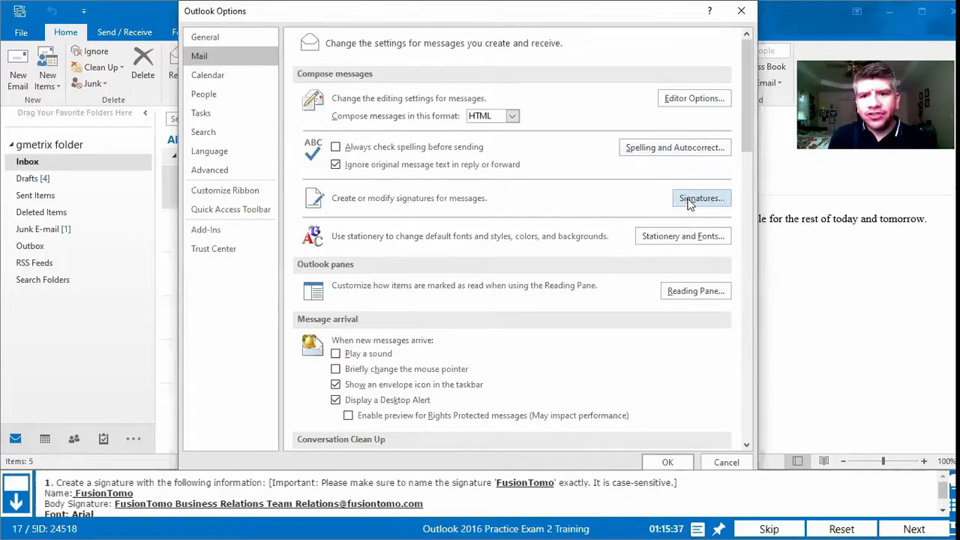
pyautogui.click(701, 200)
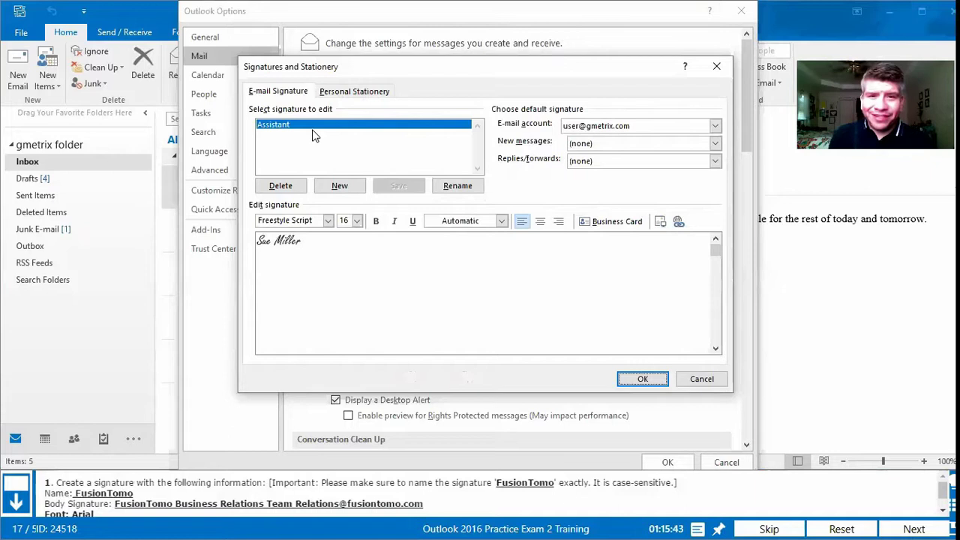
# Step: Add a new signature named FusionTomo
pyautogui.click(334, 190)
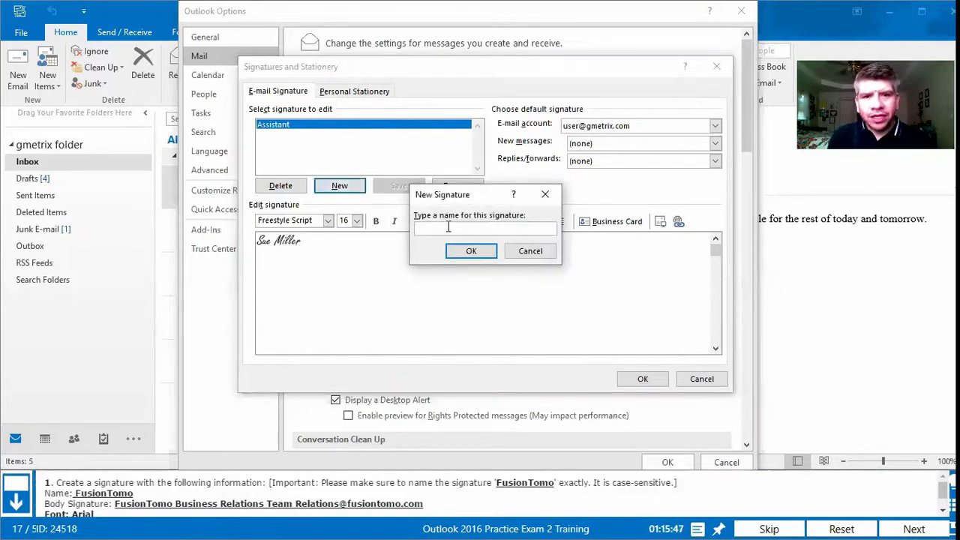
pyautogui.write('FusionTomo')
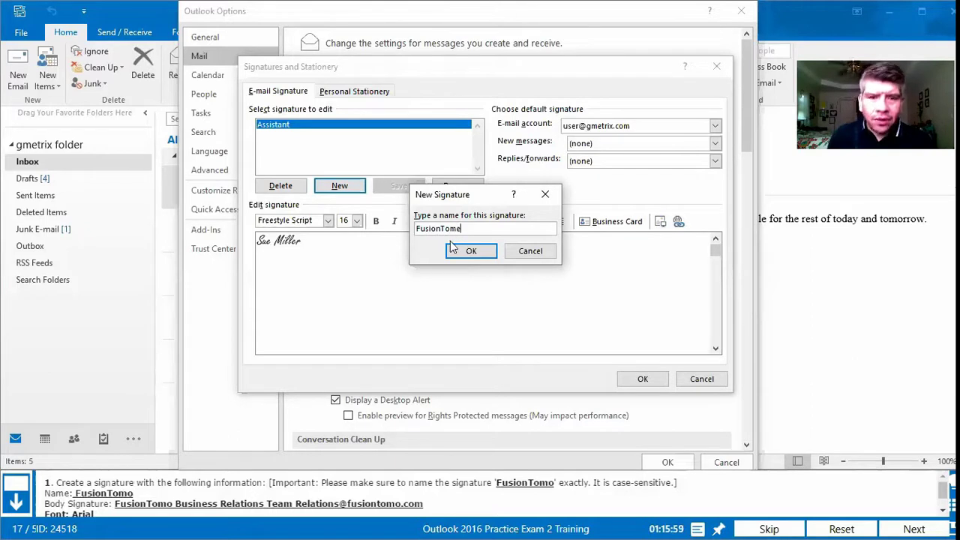
pyautogui.write('o')
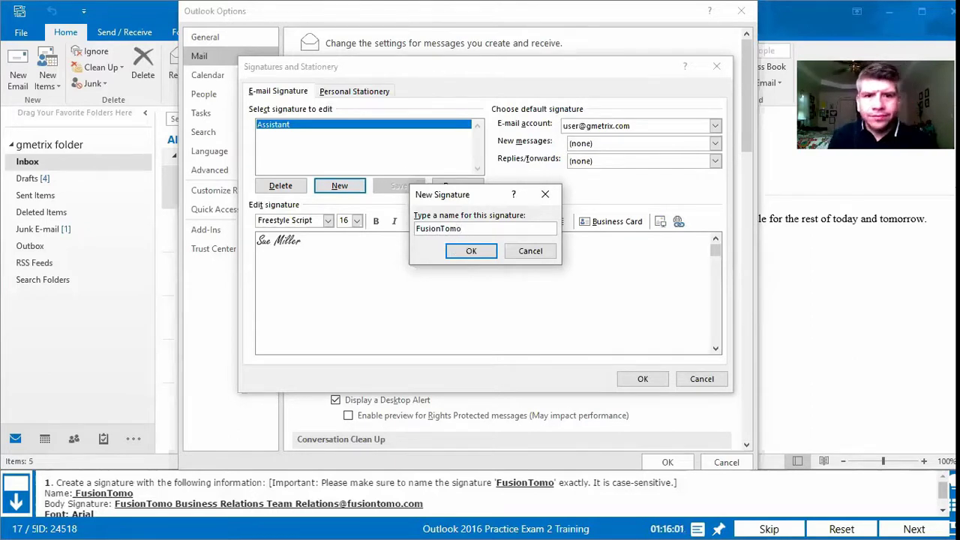
pyautogui.click(471, 251)
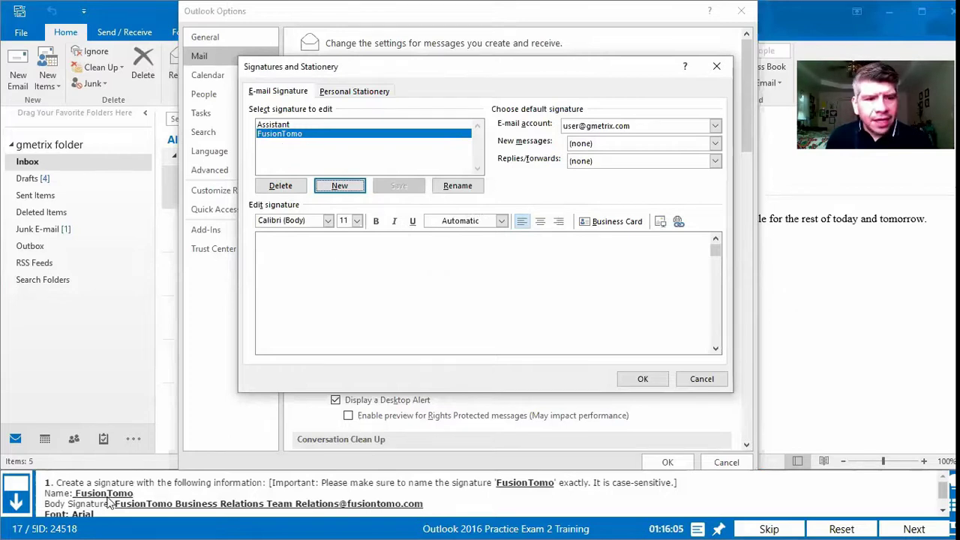
# Step: Write the signature body 'FusionTomo Business Relations Team' plus the team e-mail address, fixing a typo
pyautogui.click(308, 279)
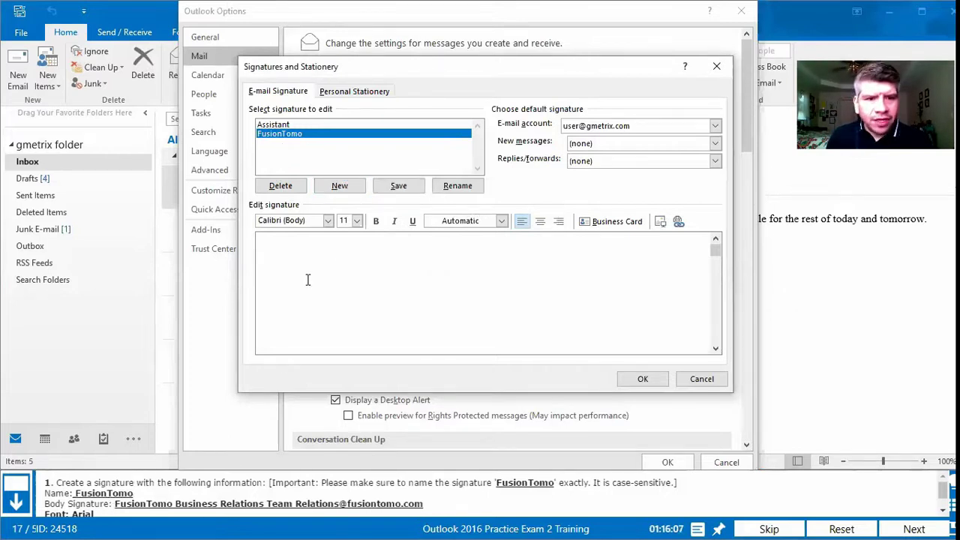
pyautogui.write('Fus')
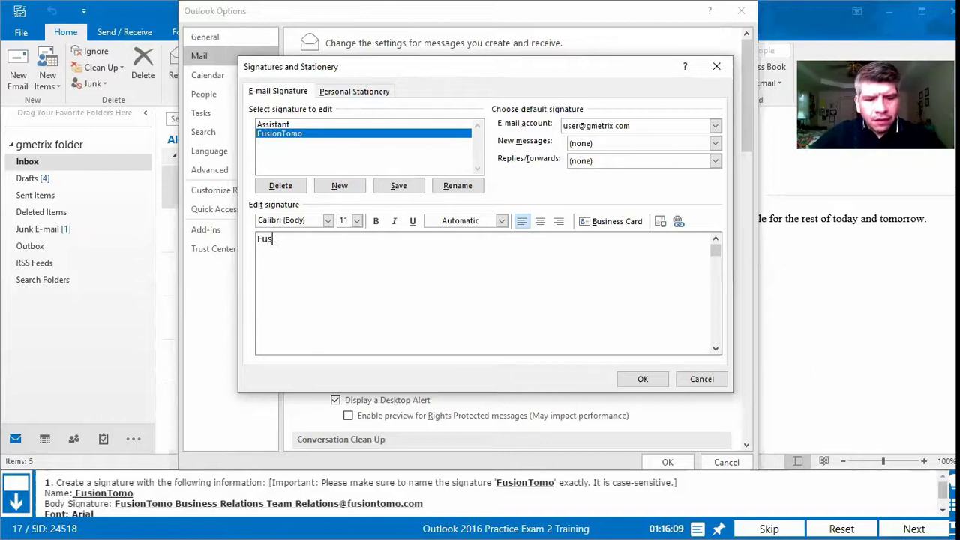
pyautogui.write('ionTomo')
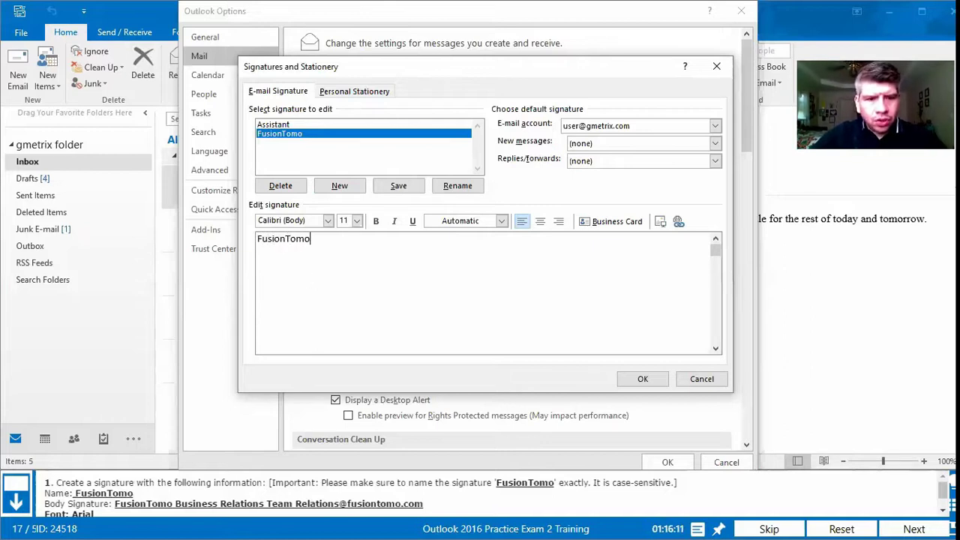
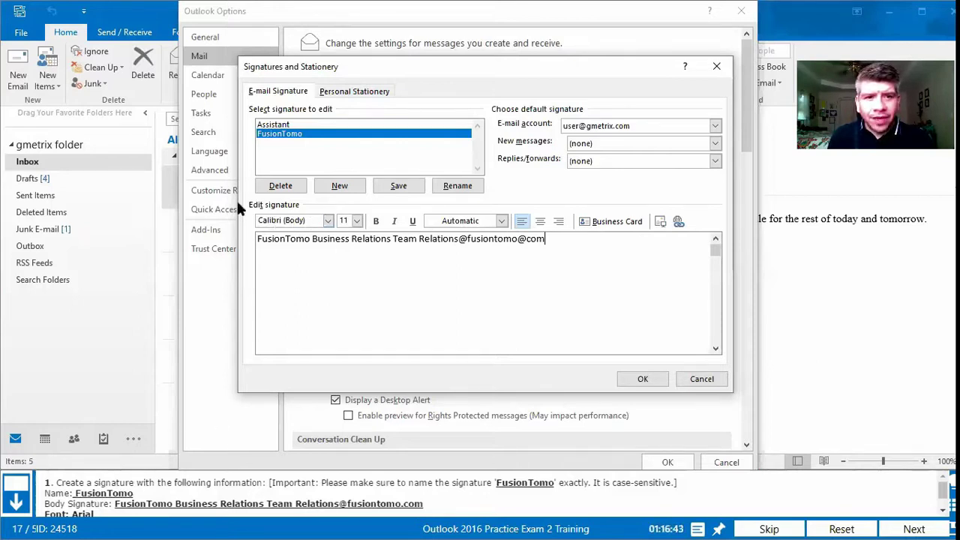
# Step: Format the whole FusionTomo signature line in Arial at 10 pt
pyautogui.click(328, 221)
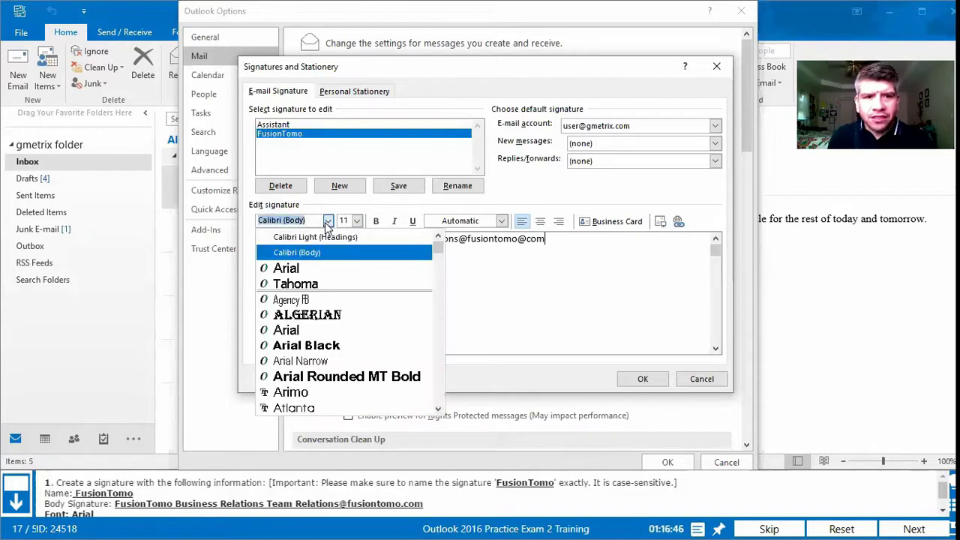
pyautogui.click(327, 269)
pyautogui.scroll(-1, 116, 513)
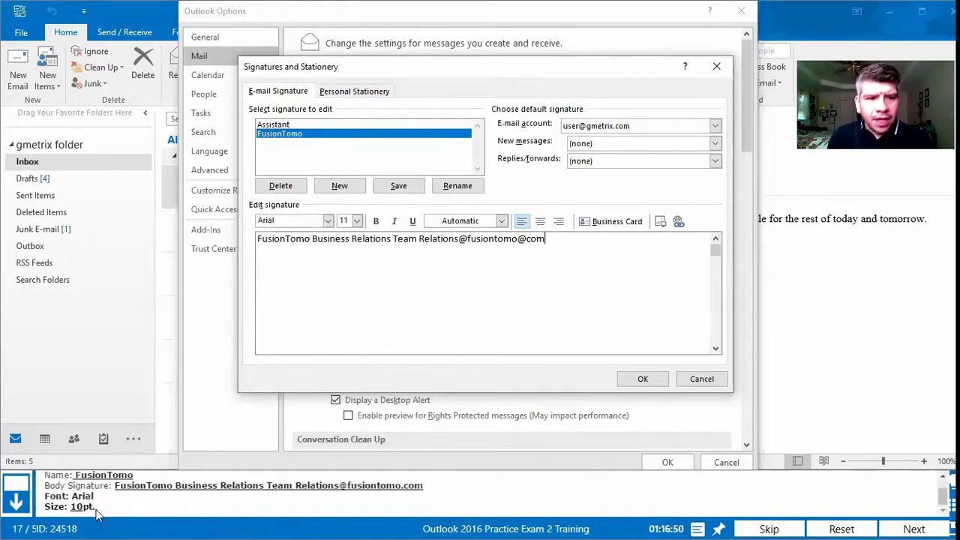
pyautogui.click(357, 220)
pyautogui.click(348, 249)
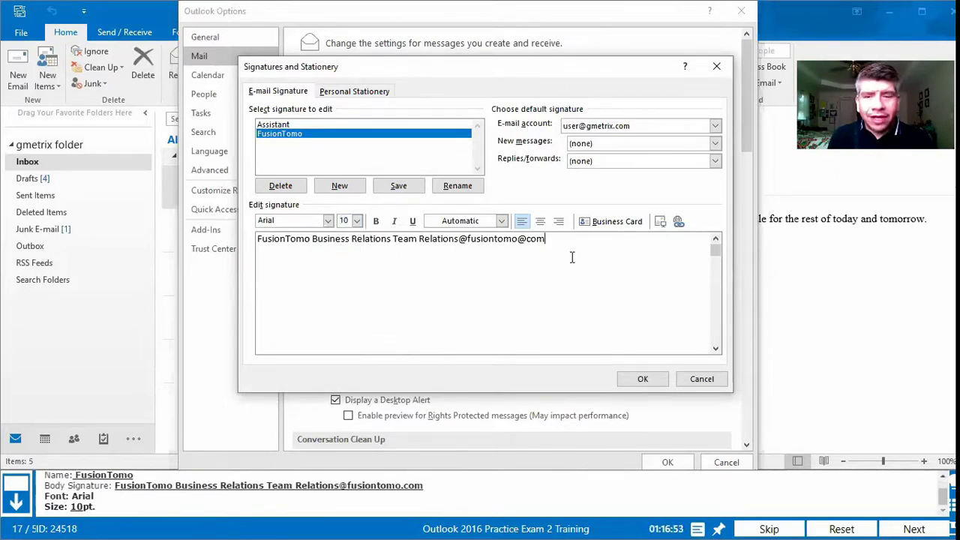
pyautogui.moveTo(594, 240); pyautogui.dragTo(238, 237)
pyautogui.click(328, 221)
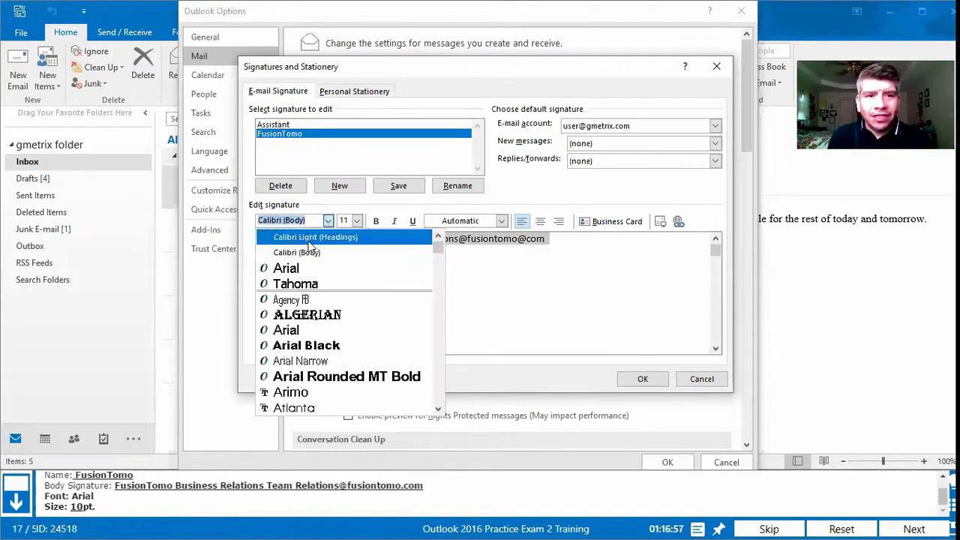
pyautogui.click(300, 265)
pyautogui.click(348, 223)
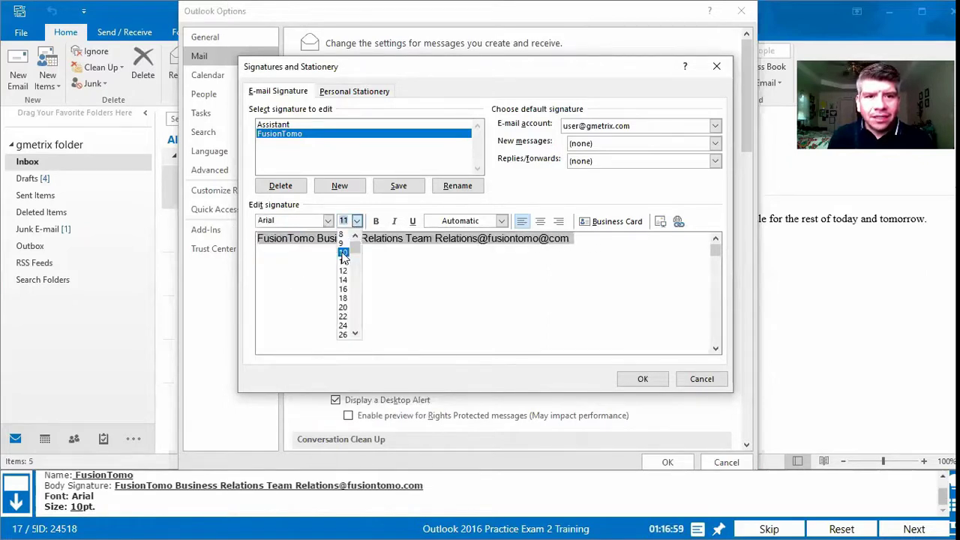
pyautogui.click(344, 249)
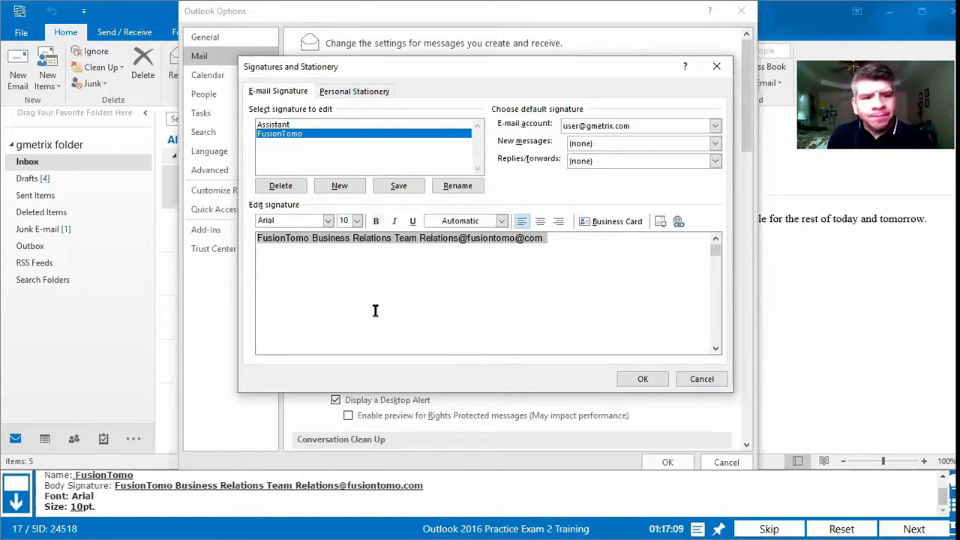
# Step: Replace the address's second @ with a period and save the FusionTomo signature
pyautogui.click(641, 379)
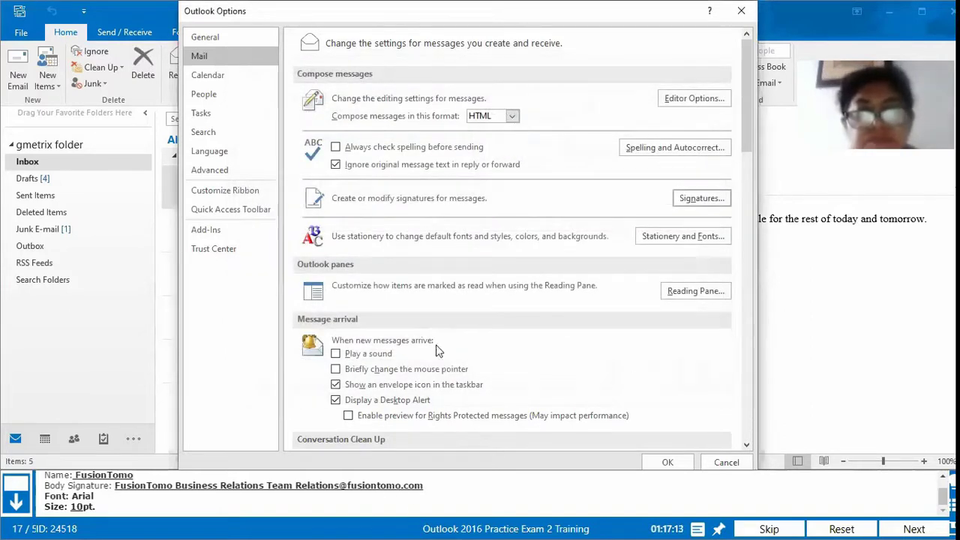
pyautogui.click(701, 198)
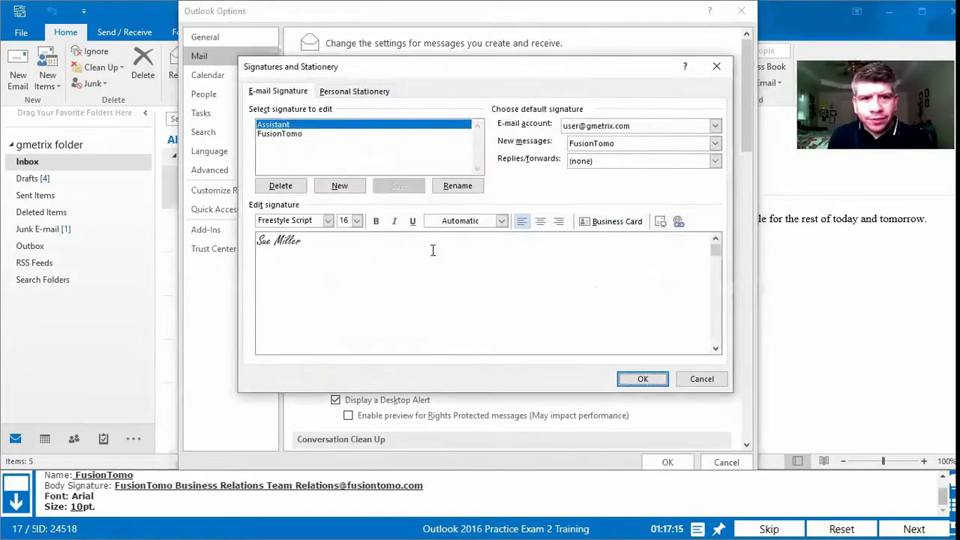
pyautogui.click(328, 133)
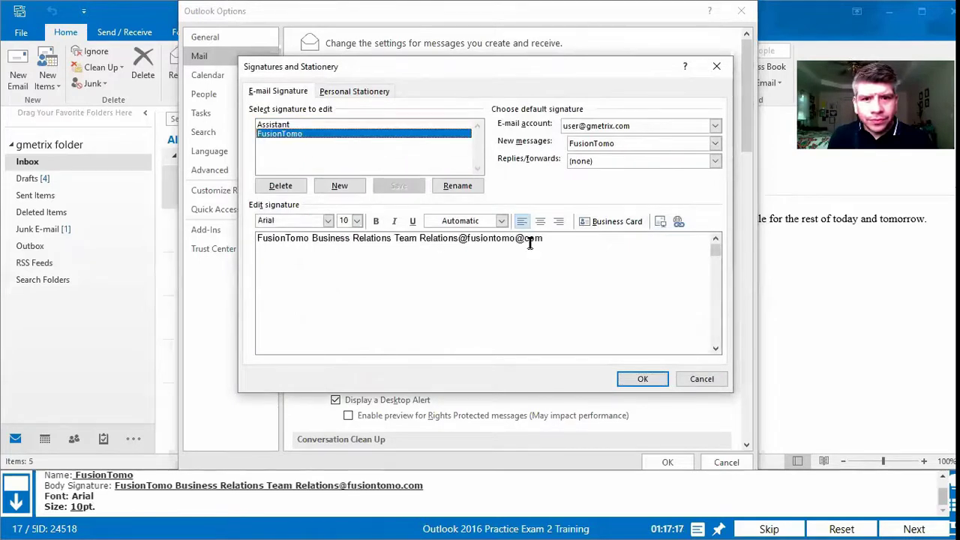
pyautogui.click(537, 285)
pyautogui.press('BackSpace')
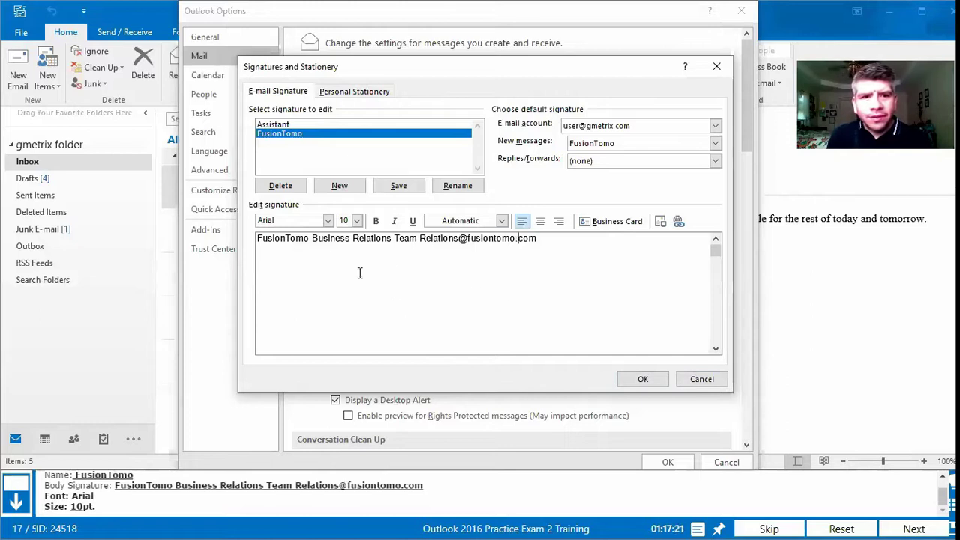
pyautogui.click(643, 379)
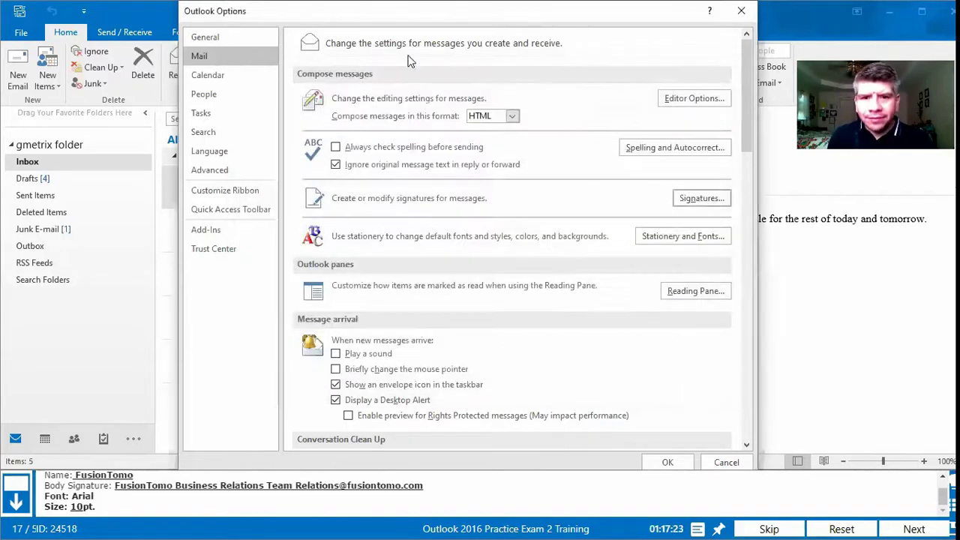
# Step: Close Outlook Options and bring the practice exam panel back over the inbox
pyautogui.click(668, 462)
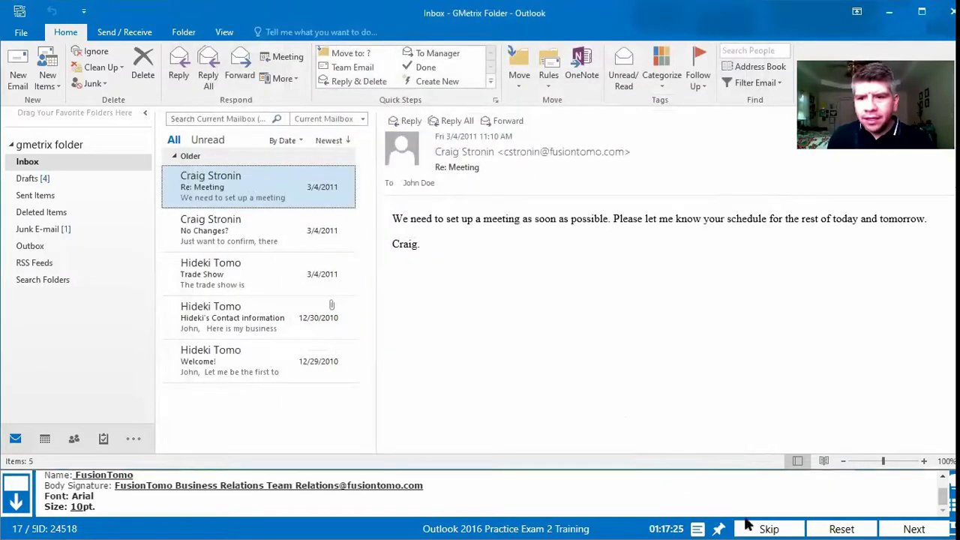
pyautogui.click(353, 525)
pyautogui.press('super')
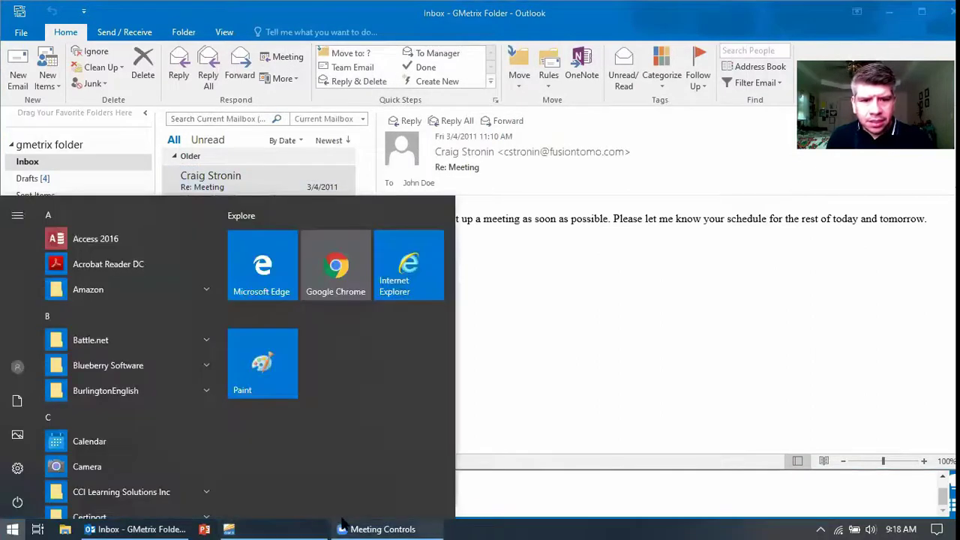
pyautogui.press('Escape')
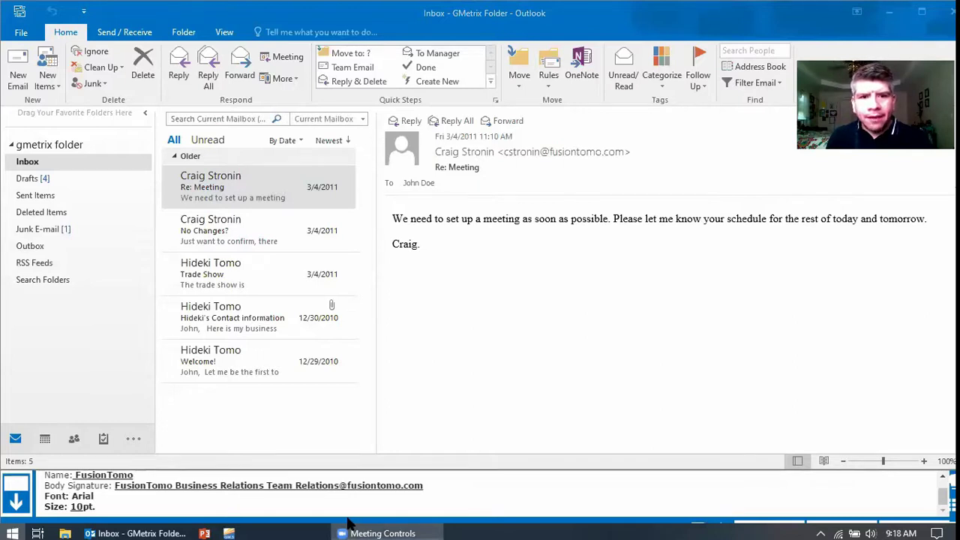
pyautogui.click(347, 523)
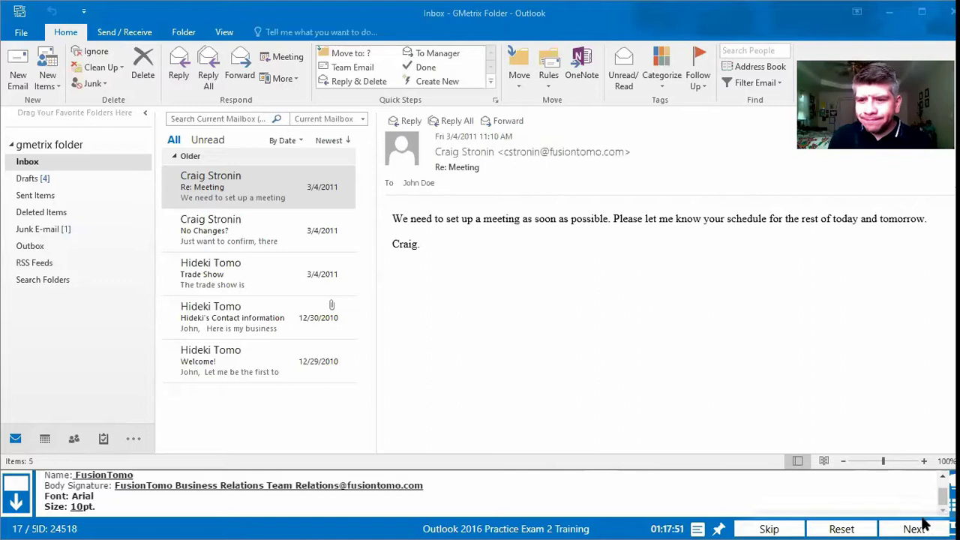
pyautogui.click(899, 525)
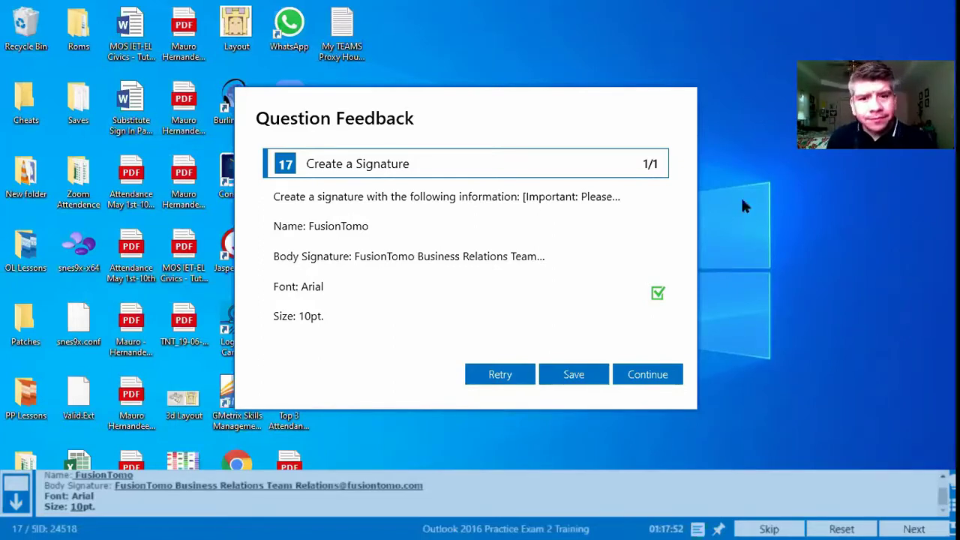
pyautogui.click(649, 375)
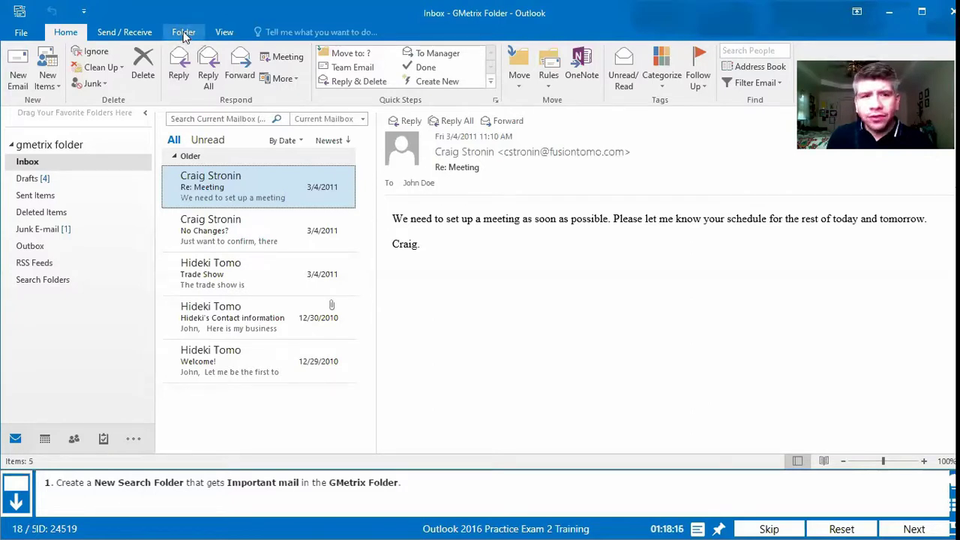
# Step: Start a new search folder from the Folder tab
pyautogui.click(183, 32)
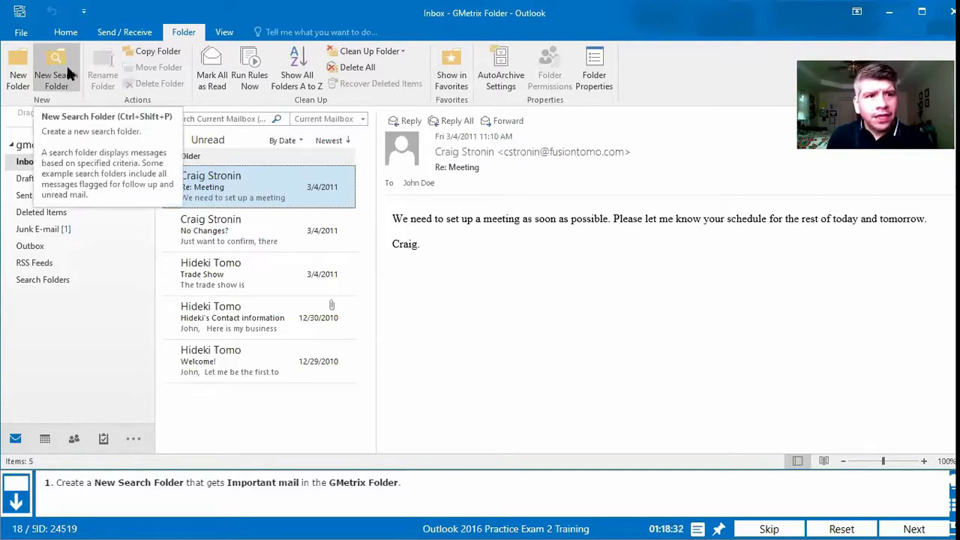
pyautogui.click(66, 64)
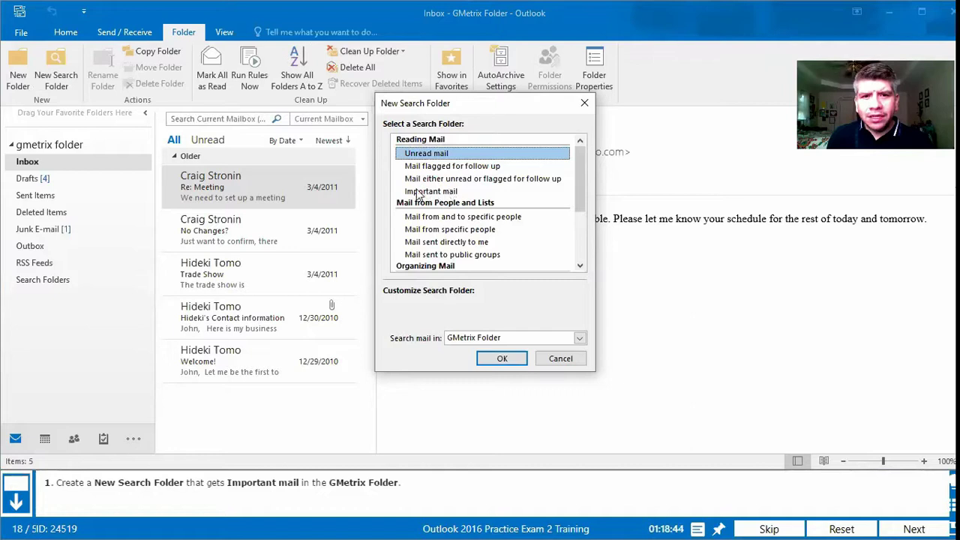
# Step: Create an Important mail search folder, submit it for grading, and retry the question
pyautogui.click(454, 192)
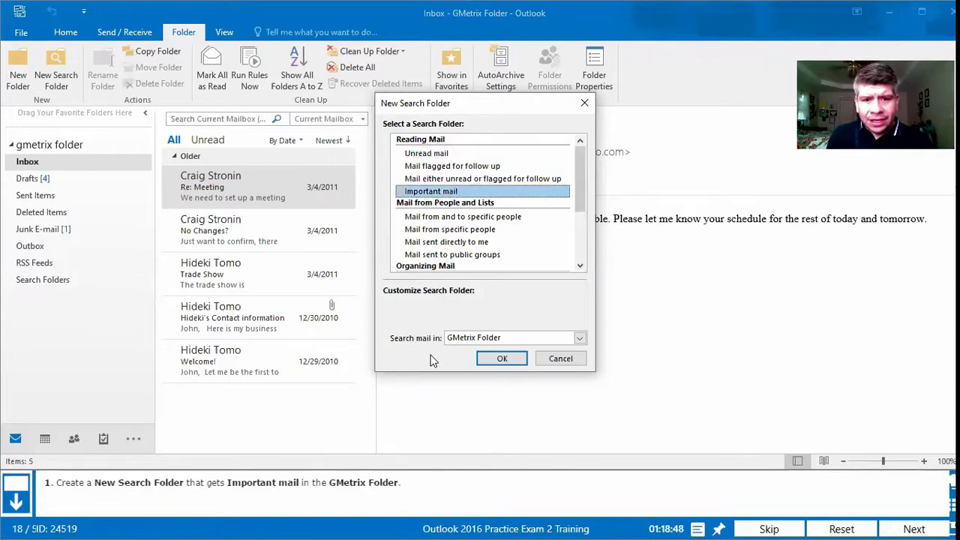
pyautogui.click(504, 359)
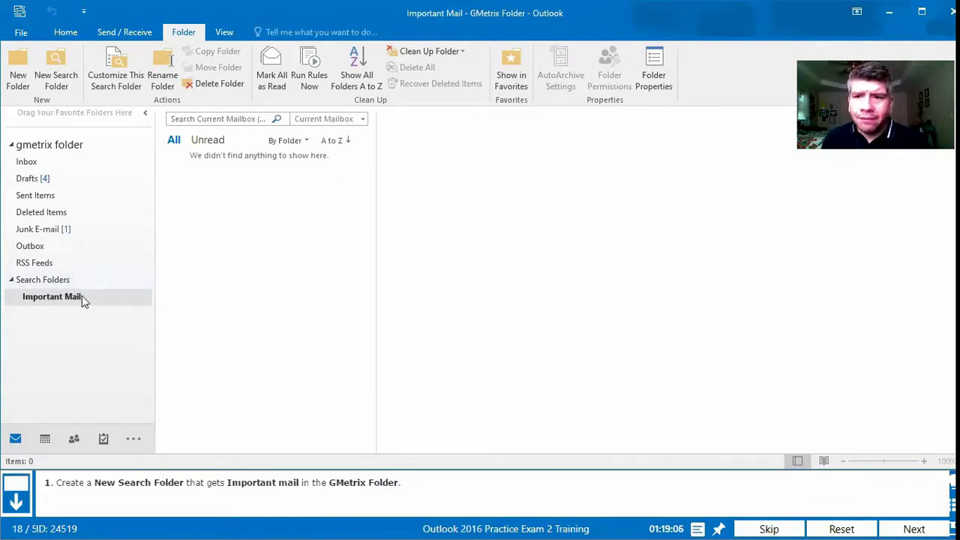
pyautogui.click(930, 528)
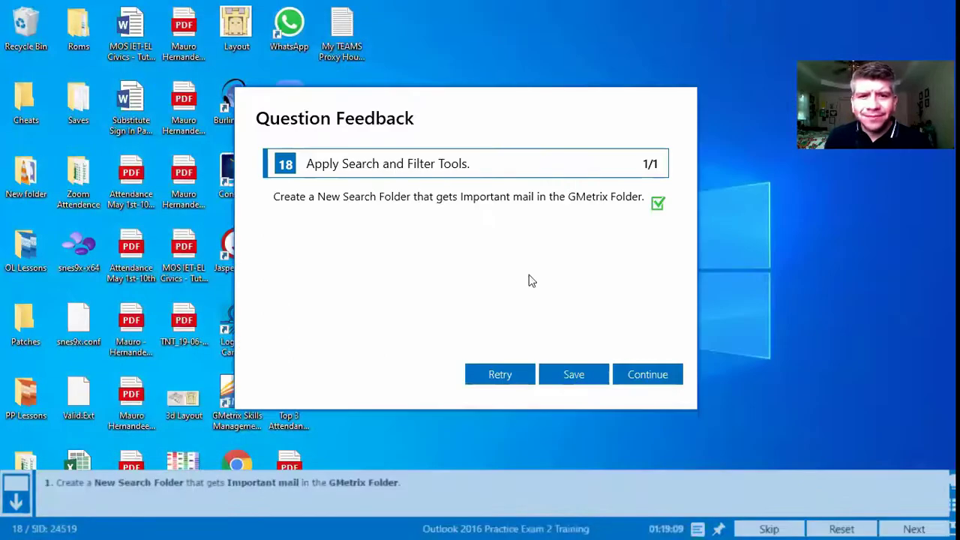
pyautogui.click(499, 373)
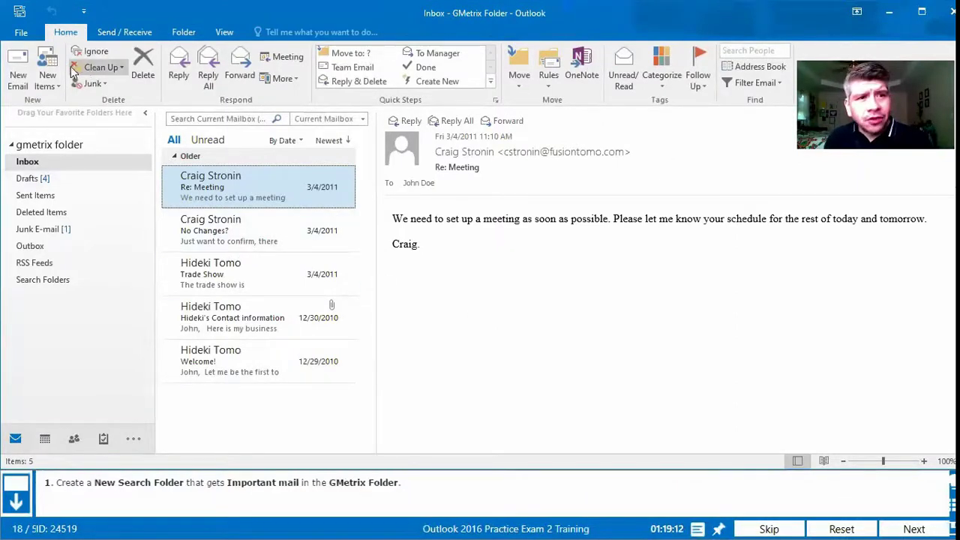
# Step: Create an Important mail search folder covering the GMetrix Folder and submit it for grading
pyautogui.click(185, 33)
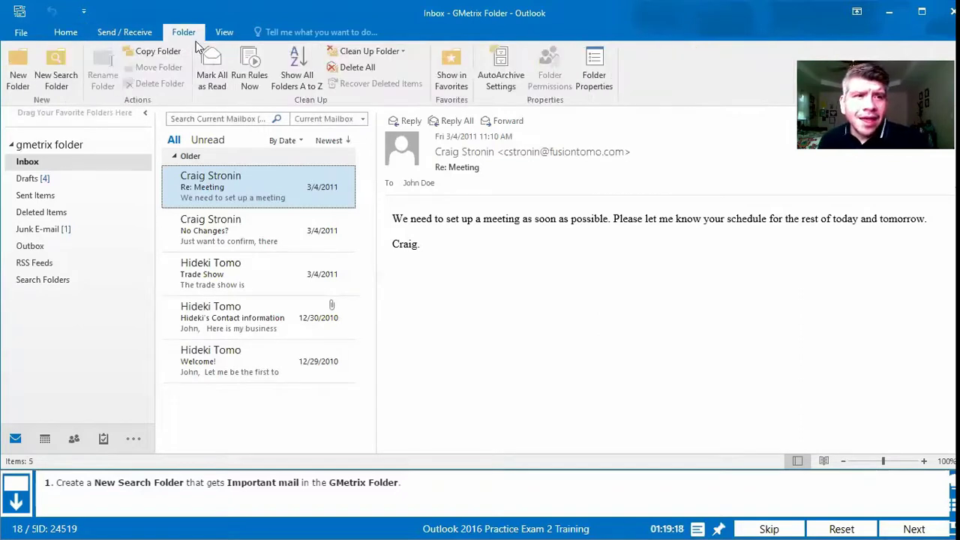
pyautogui.click(63, 79)
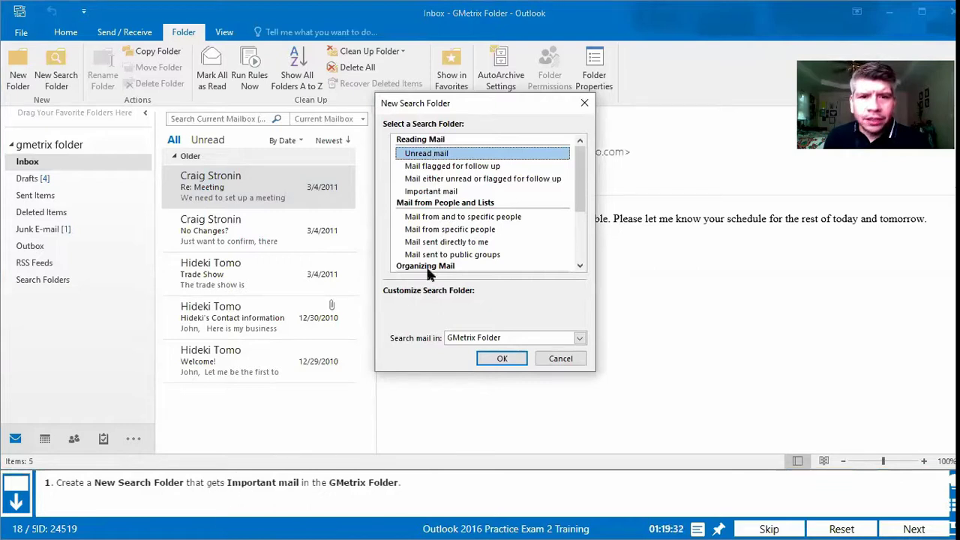
pyautogui.click(446, 193)
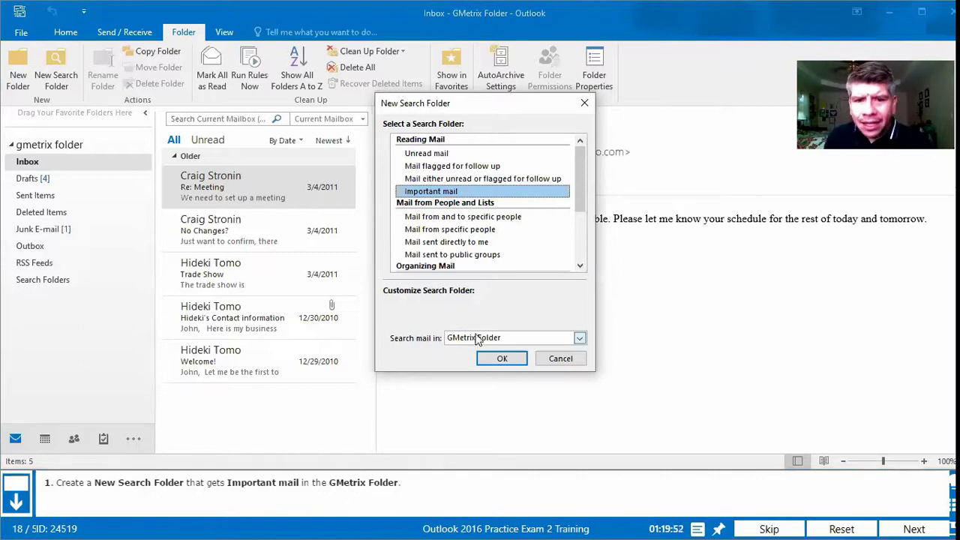
pyautogui.click(539, 335)
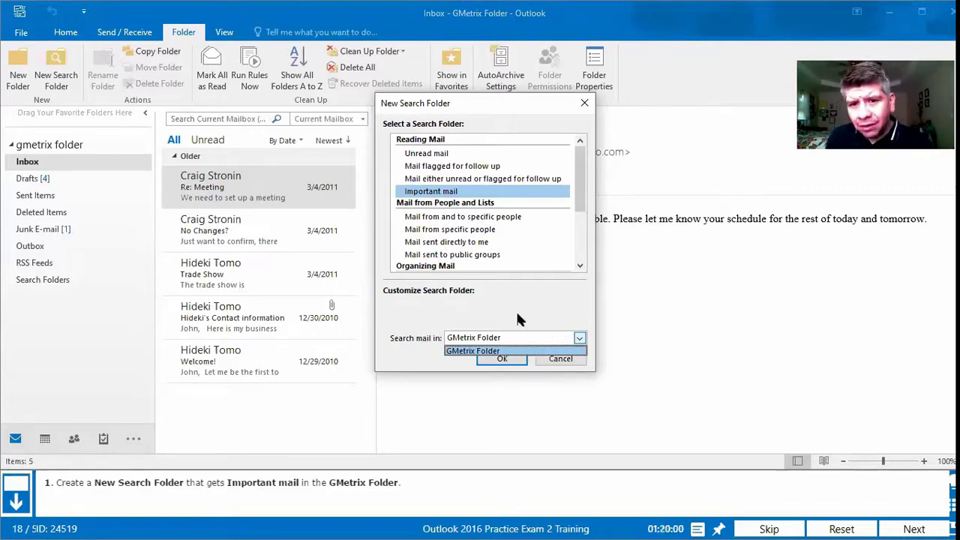
pyautogui.click(517, 351)
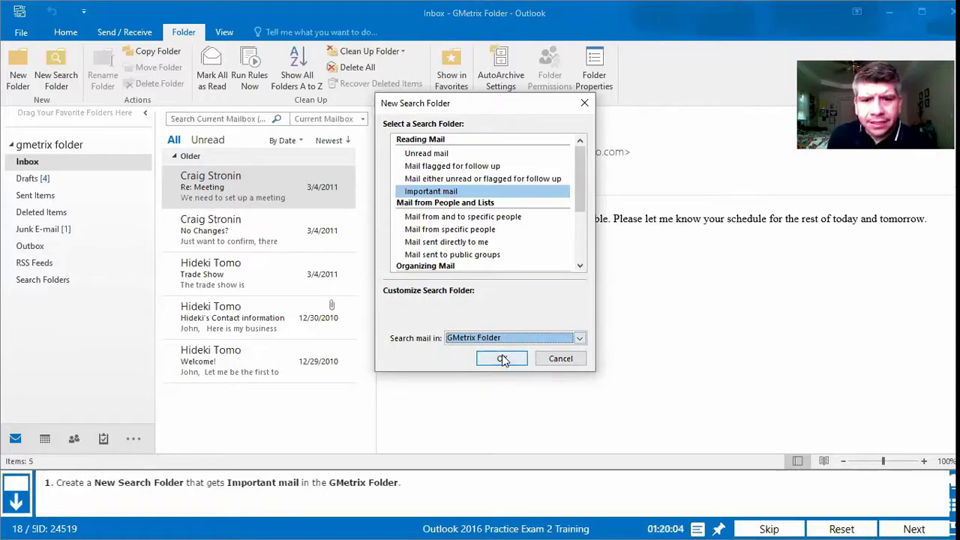
pyautogui.click(501, 359)
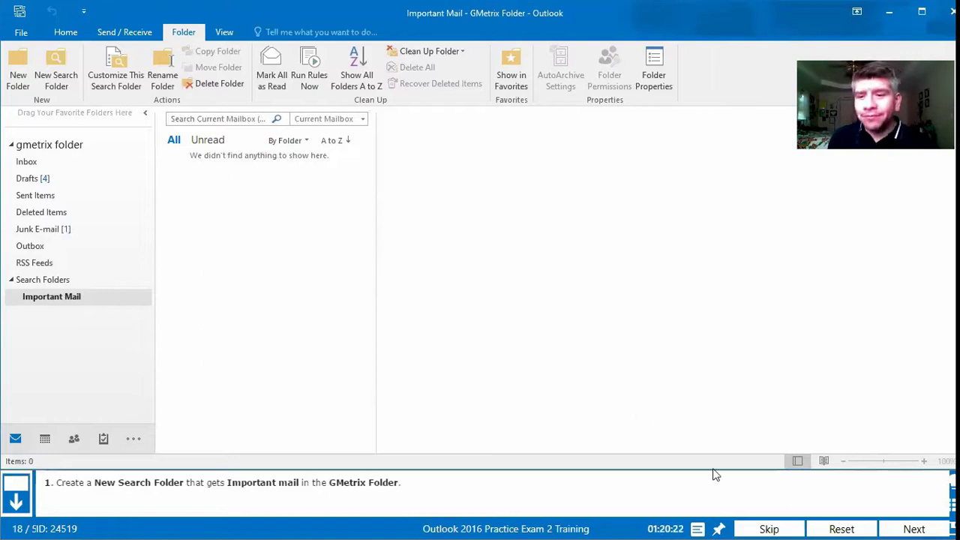
pyautogui.click(911, 525)
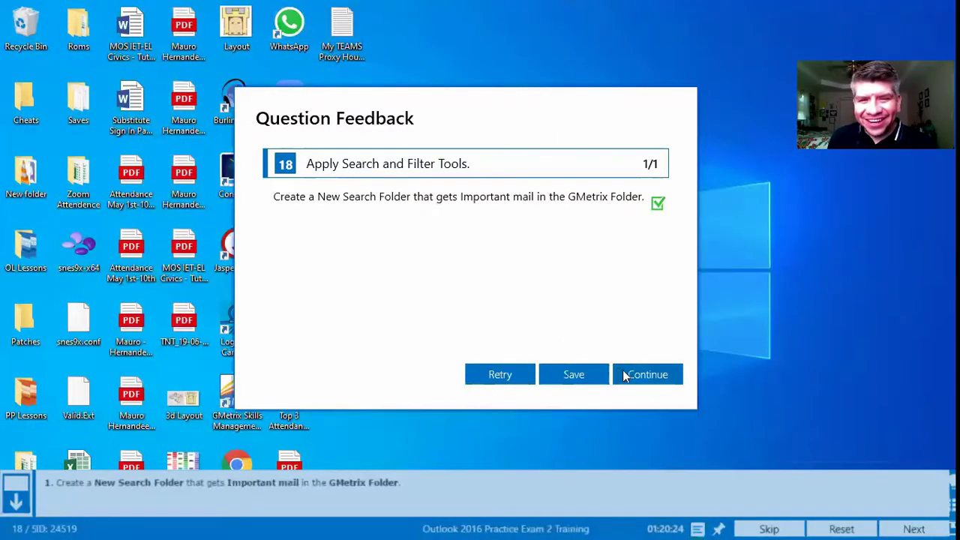
# Step: Continue to question 19, the Compass stationery theme task
pyautogui.click(640, 378)
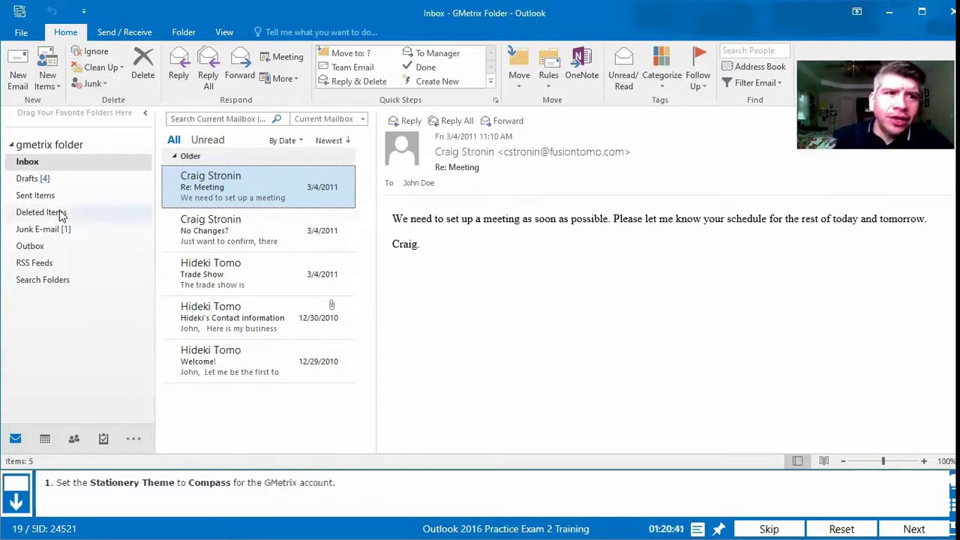
# Step: Open the Stationery and Fonts settings from the Mail page of Outlook Options
pyautogui.click(22, 33)
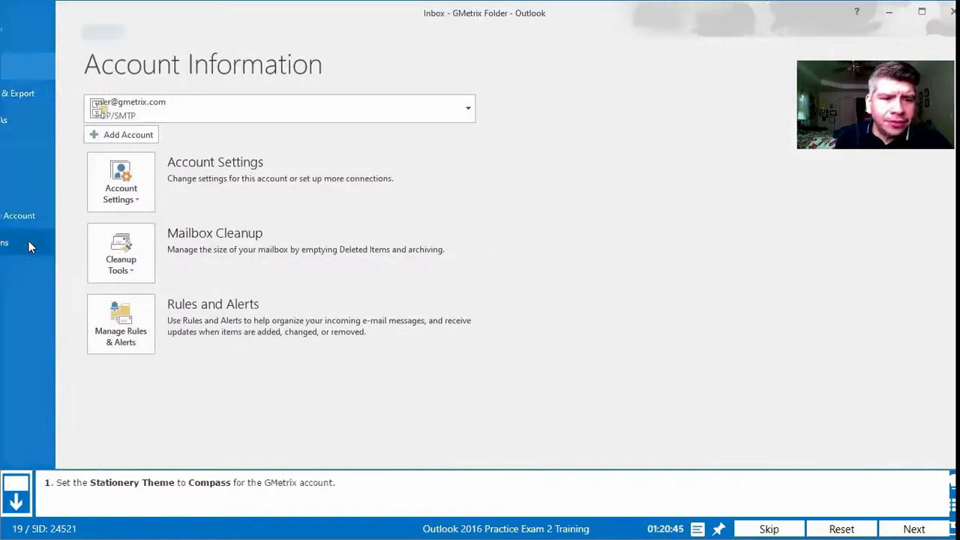
pyautogui.click(28, 243)
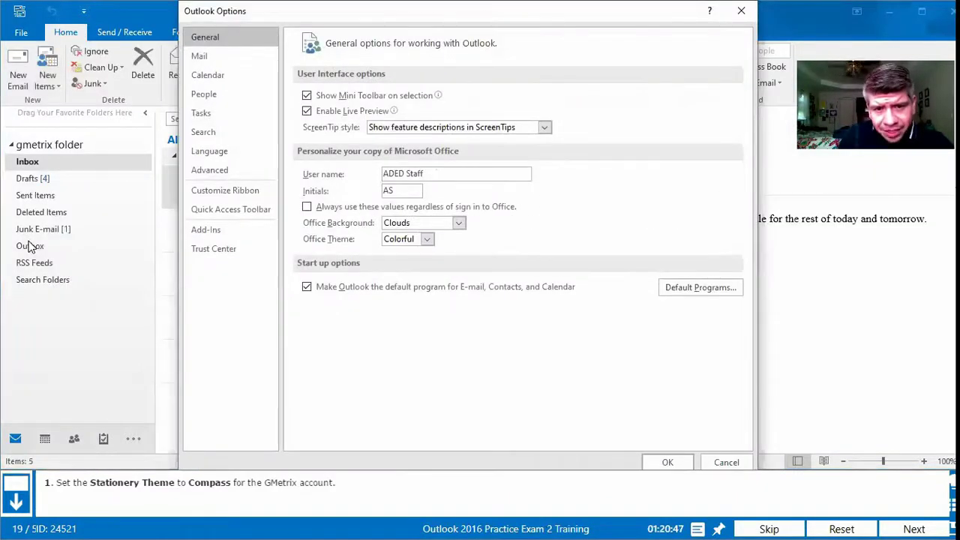
pyautogui.click(226, 54)
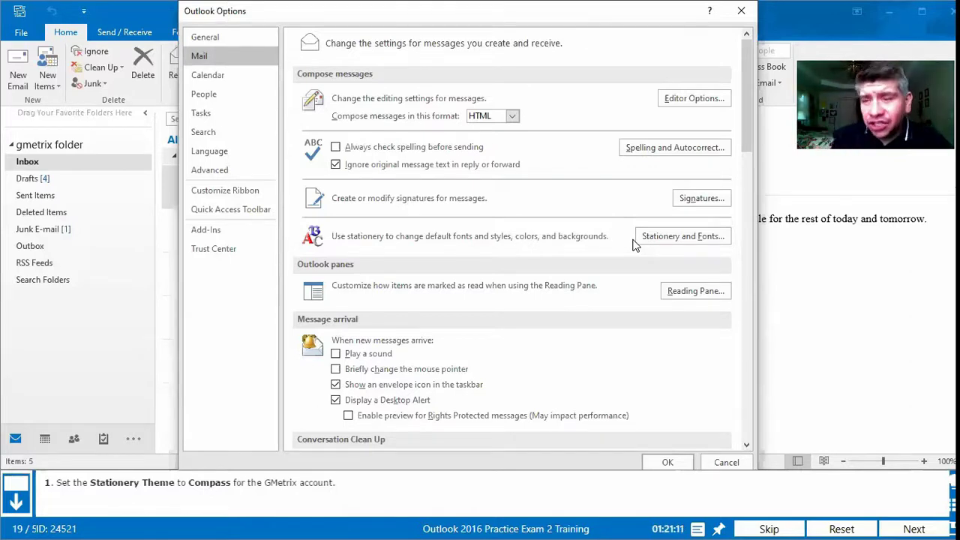
pyautogui.click(672, 236)
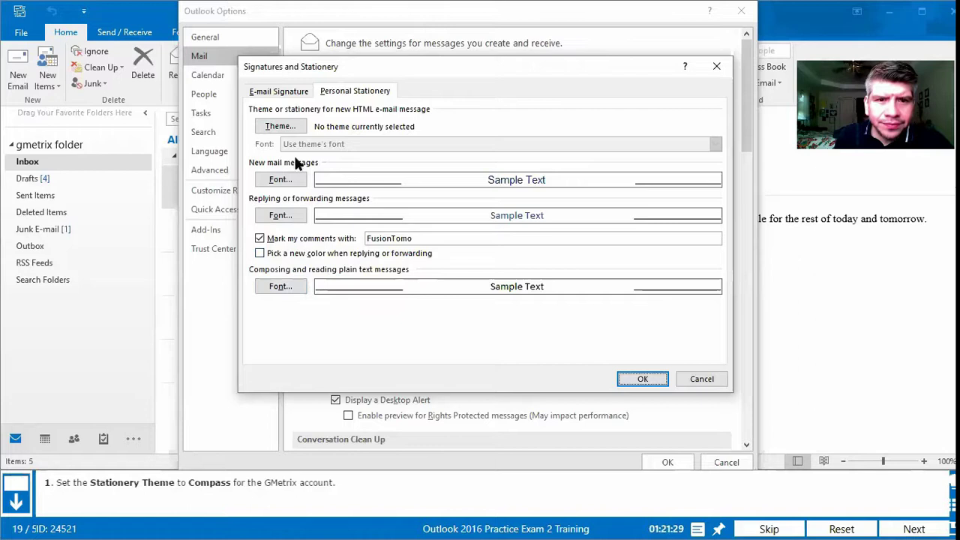
# Step: Pick Compass as the stationery theme and confirm it through all three dialogs
pyautogui.click(288, 126)
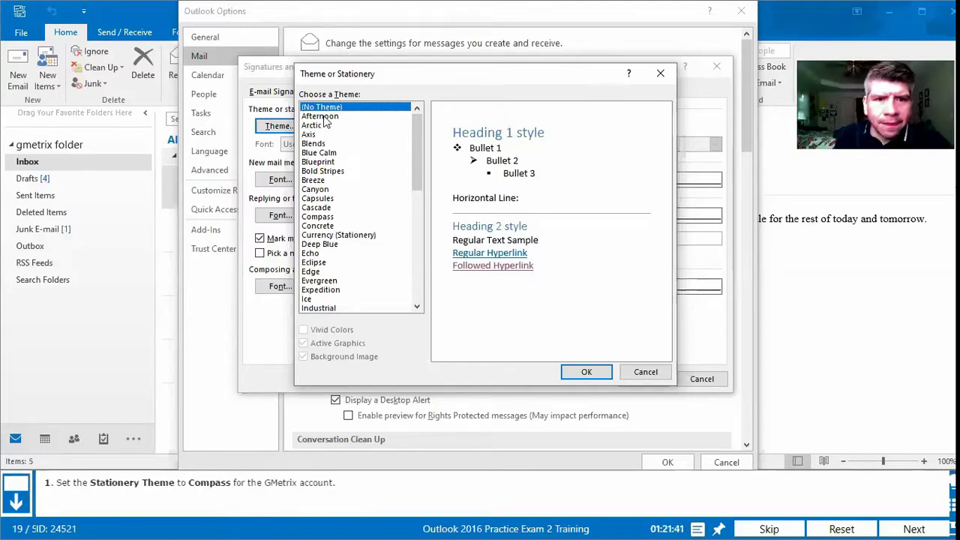
pyautogui.click(318, 217)
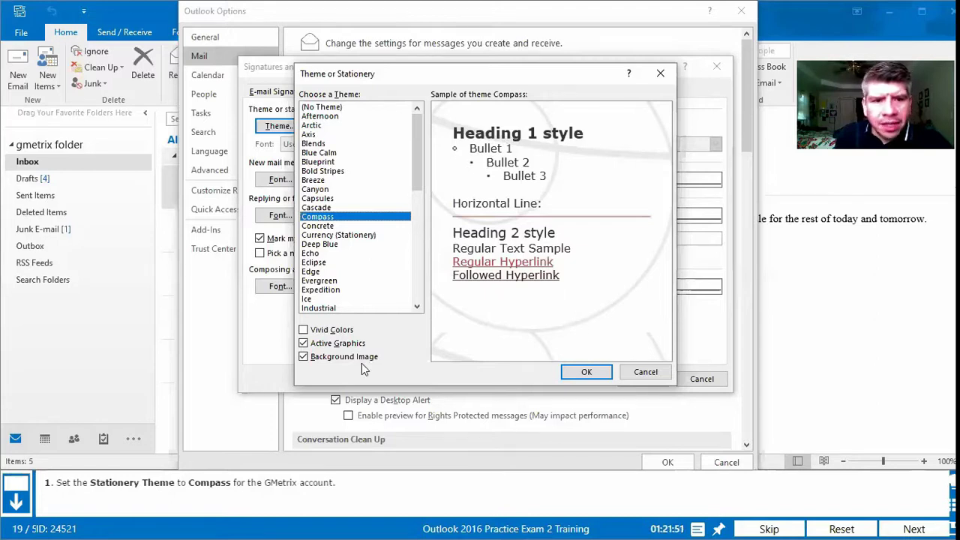
pyautogui.click(589, 373)
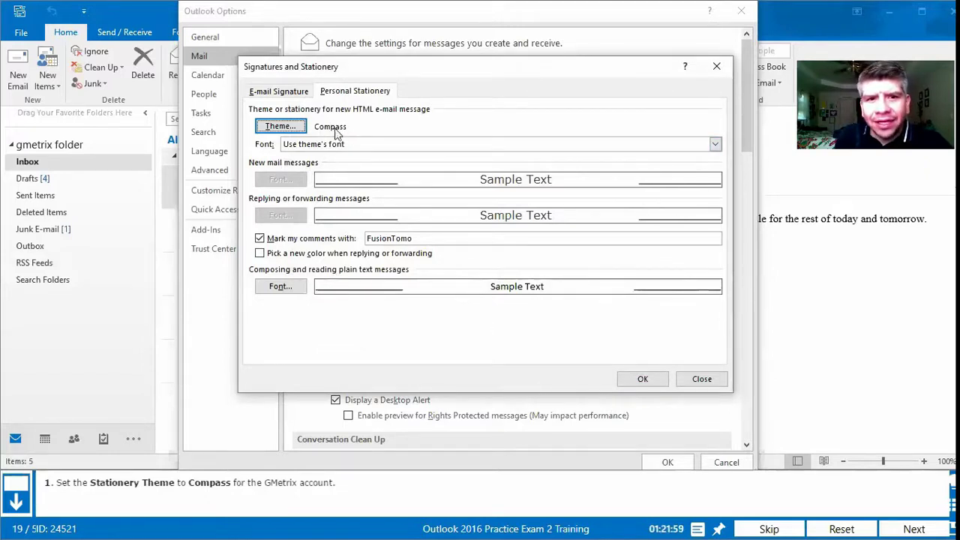
pyautogui.click(643, 379)
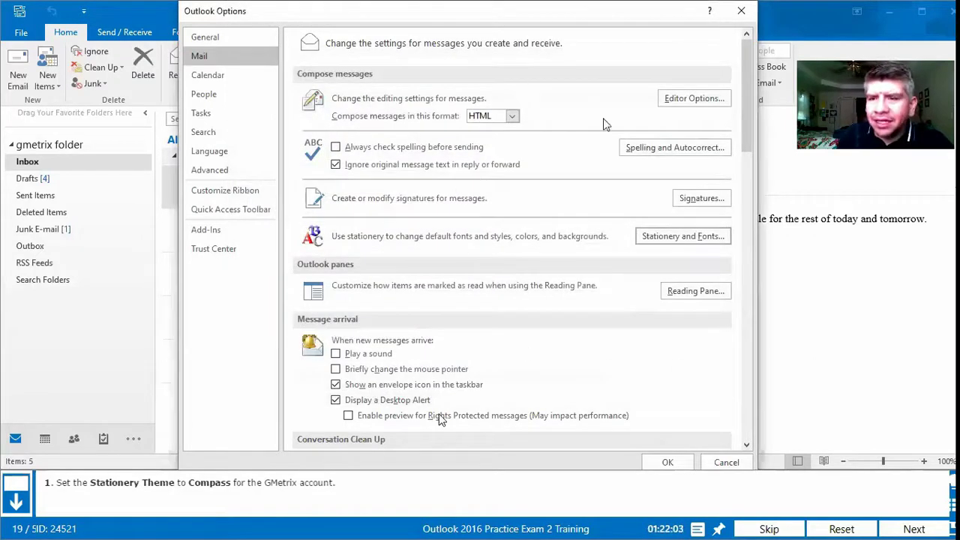
pyautogui.click(667, 460)
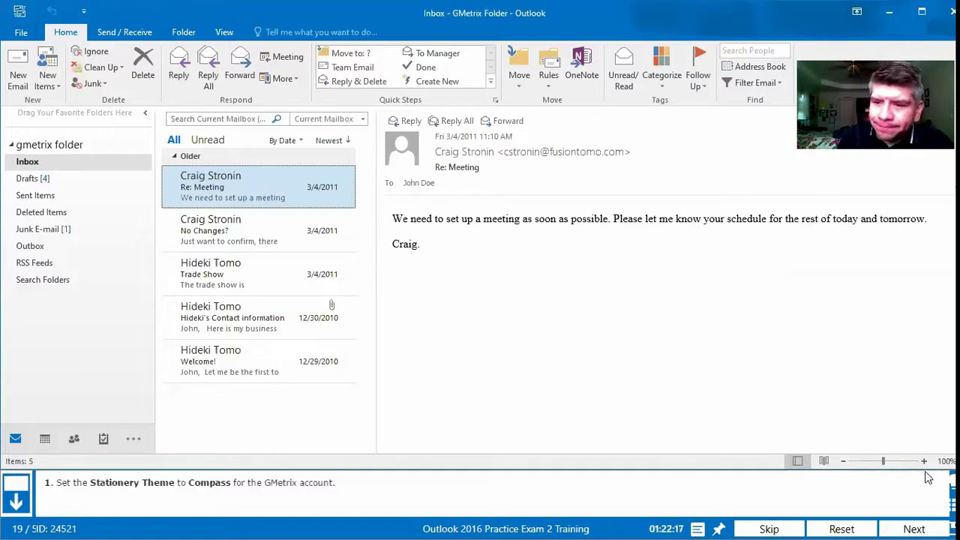
# Step: Submit the Compass stationery task, scored 1/1, and retry the question
pyautogui.click(918, 527)
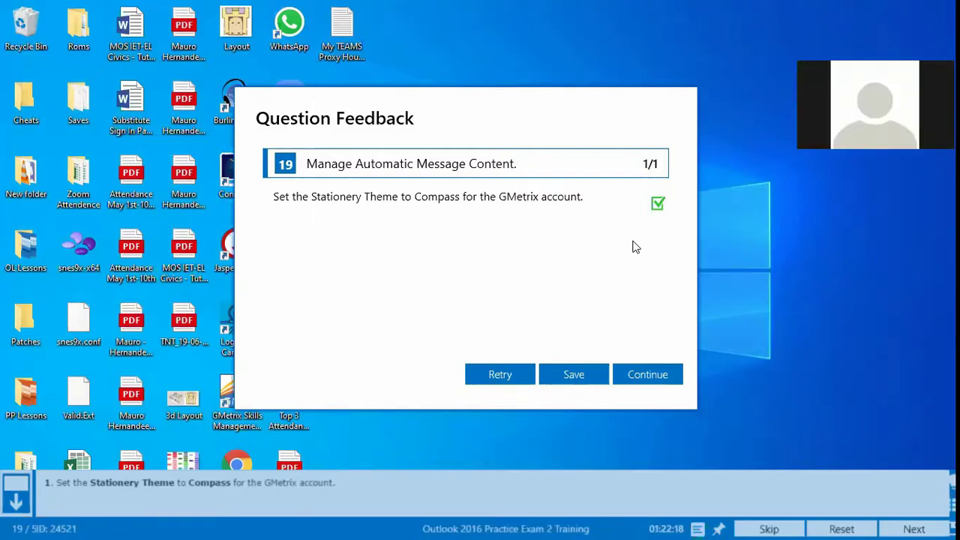
pyautogui.click(497, 376)
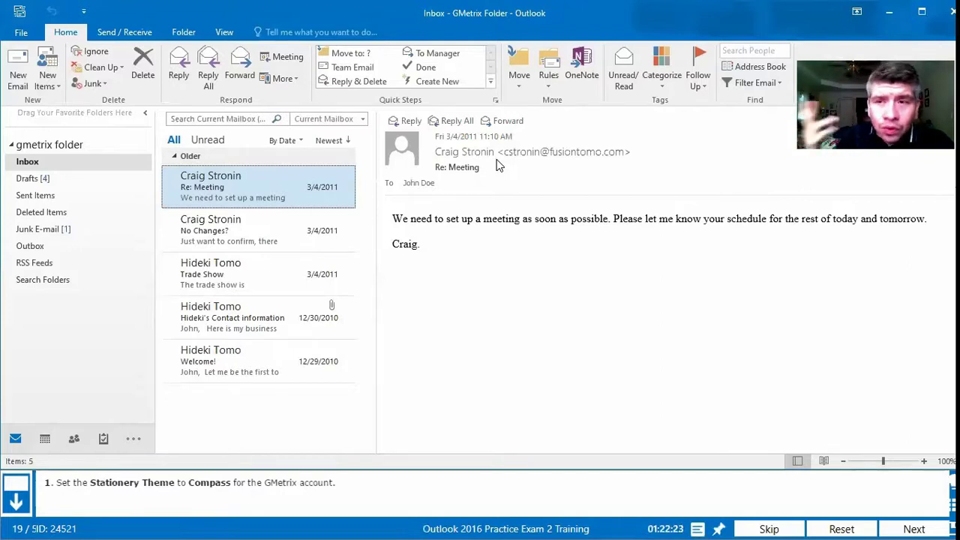
# Step: Open Outlook Options at the Mail page's Stationery and Fonts settings
pyautogui.click(24, 33)
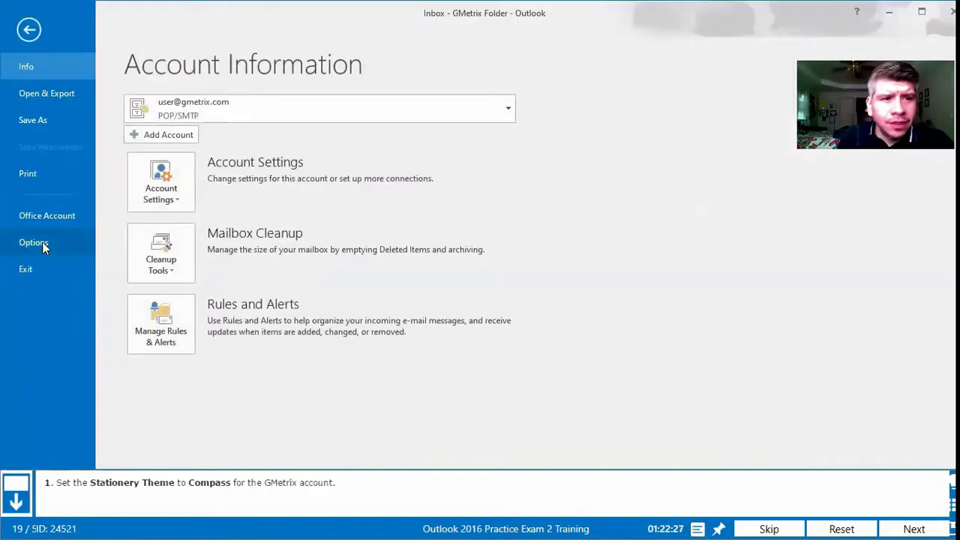
pyautogui.click(34, 242)
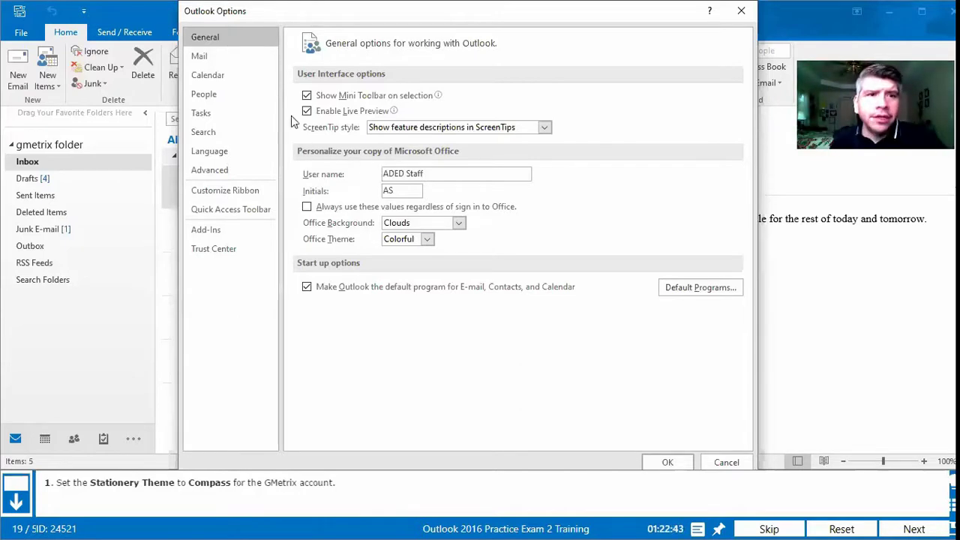
pyautogui.click(224, 59)
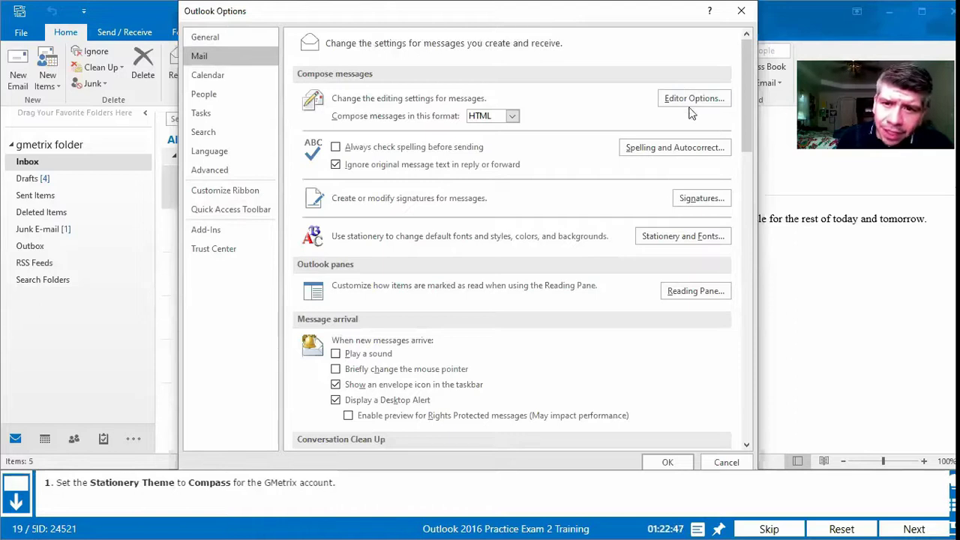
pyautogui.click(683, 238)
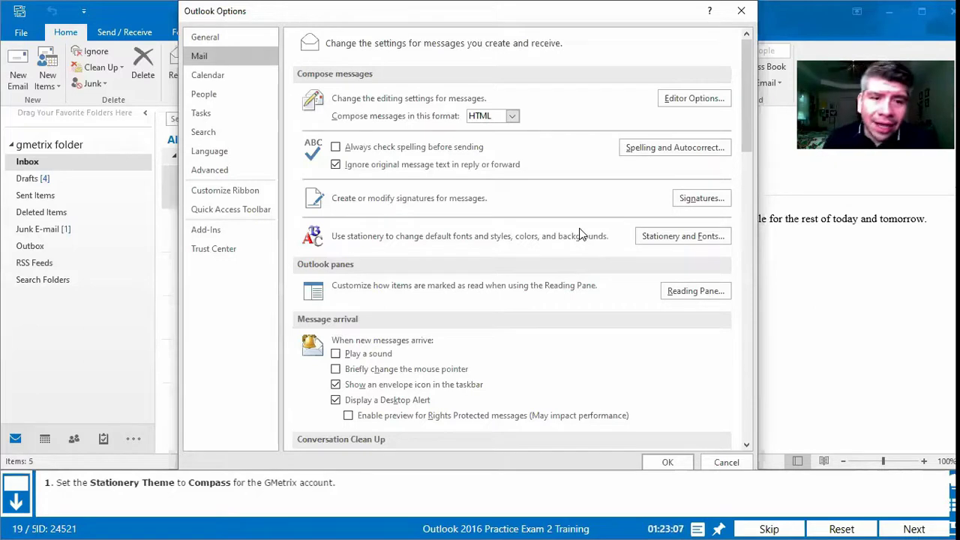
pyautogui.scroll(-10, 585, 112)
pyautogui.scroll(-1, 537, 209)
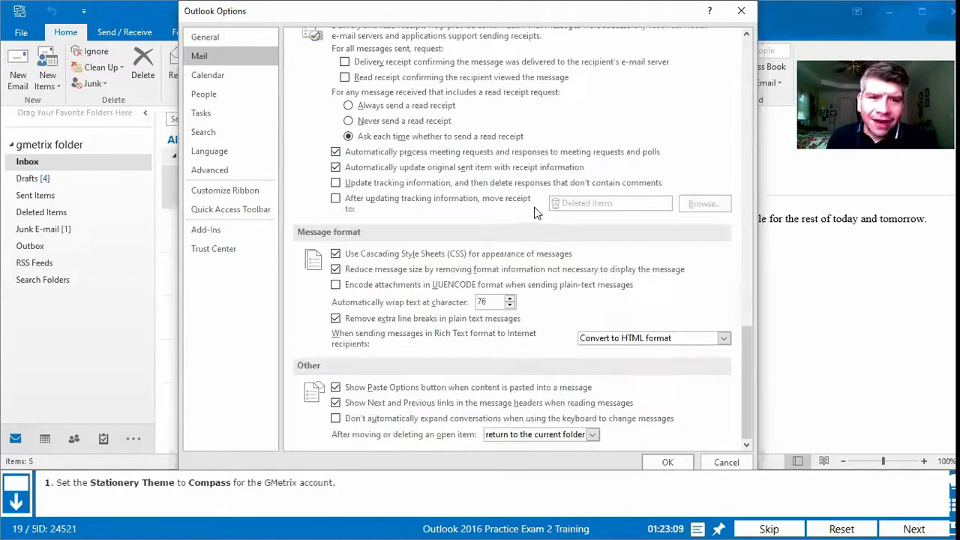
pyautogui.scroll(12, 449, 174)
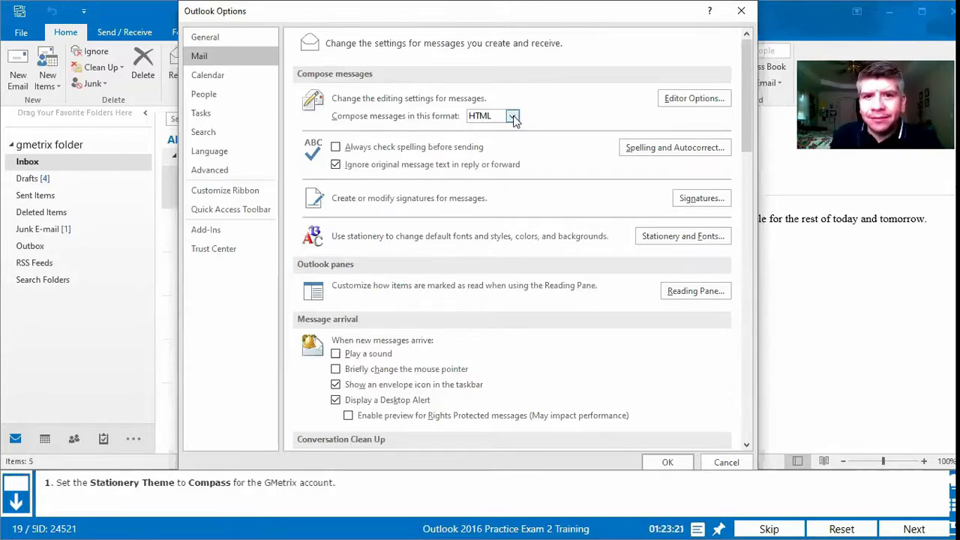
pyautogui.click(512, 117)
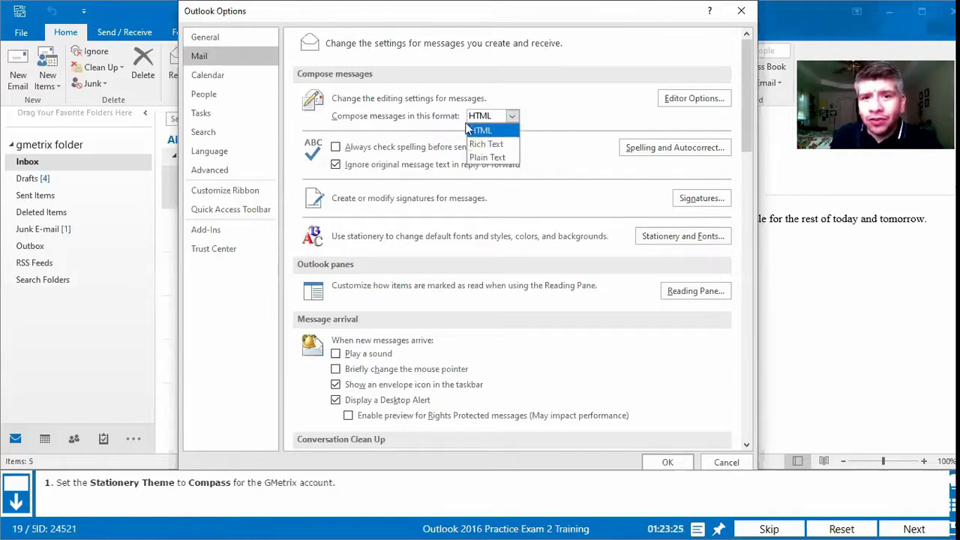
pyautogui.click(526, 118)
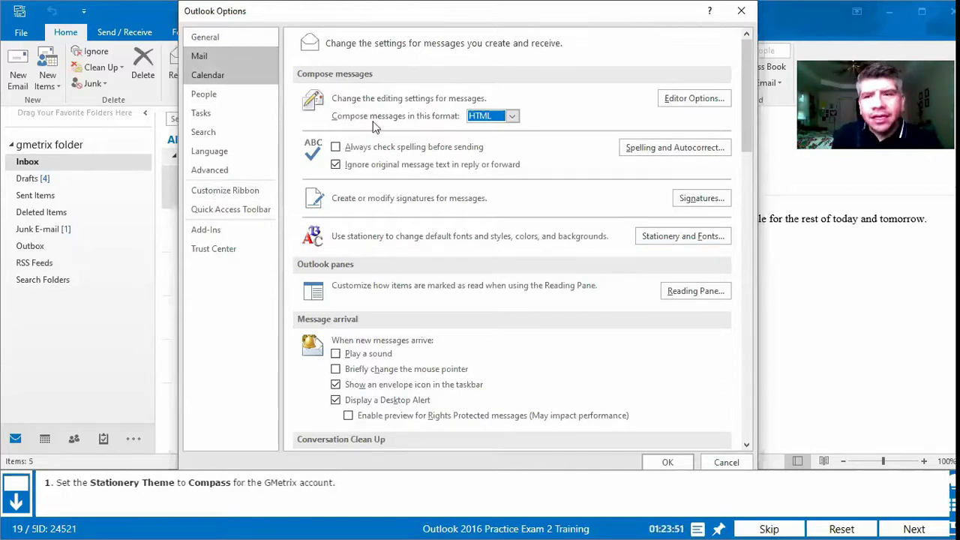
# Step: Reapply the Compass stationery theme, save the options, and submit the question for grading
pyautogui.click(672, 236)
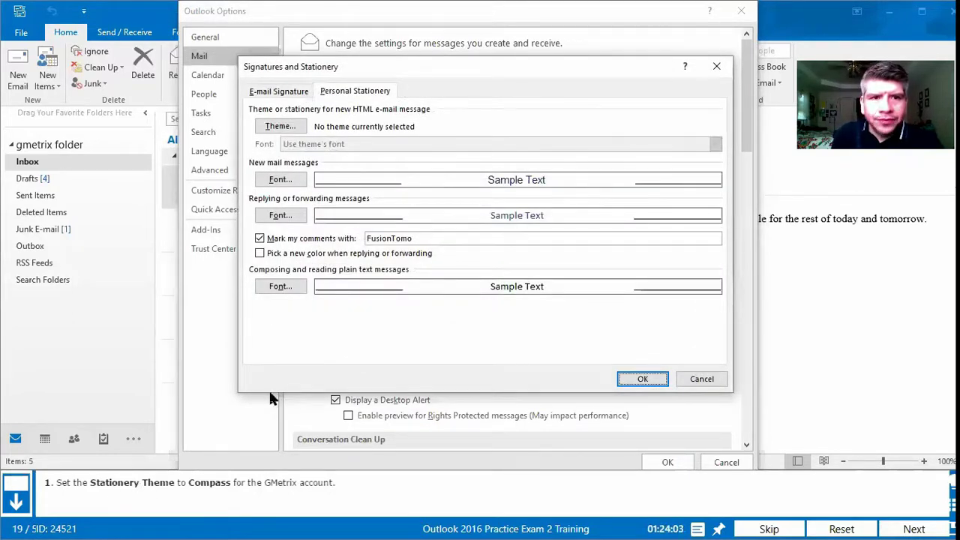
pyautogui.click(280, 128)
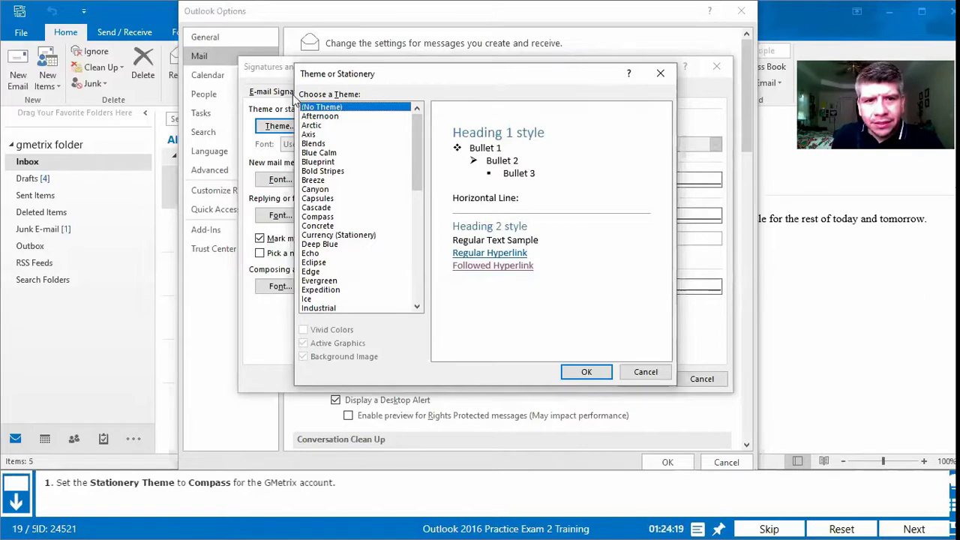
pyautogui.click(317, 217)
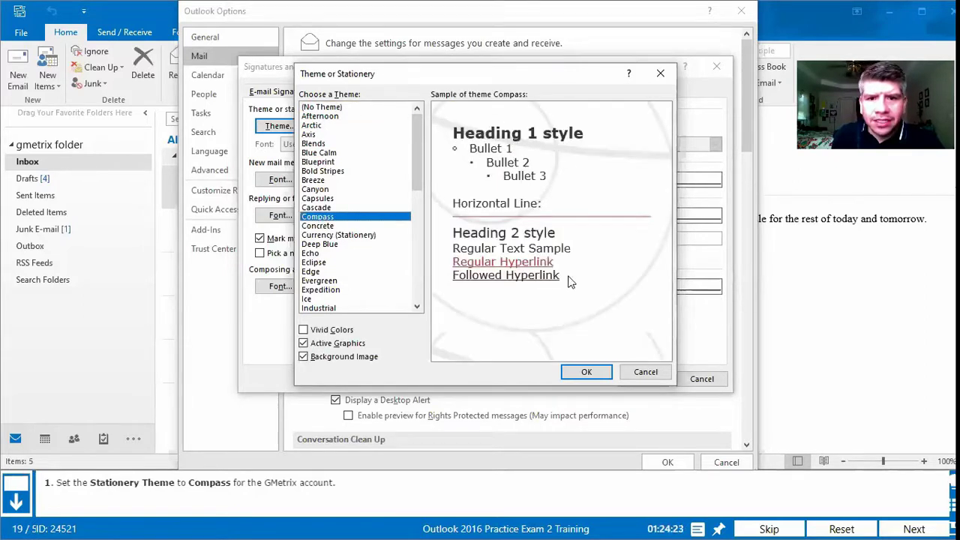
pyautogui.click(598, 374)
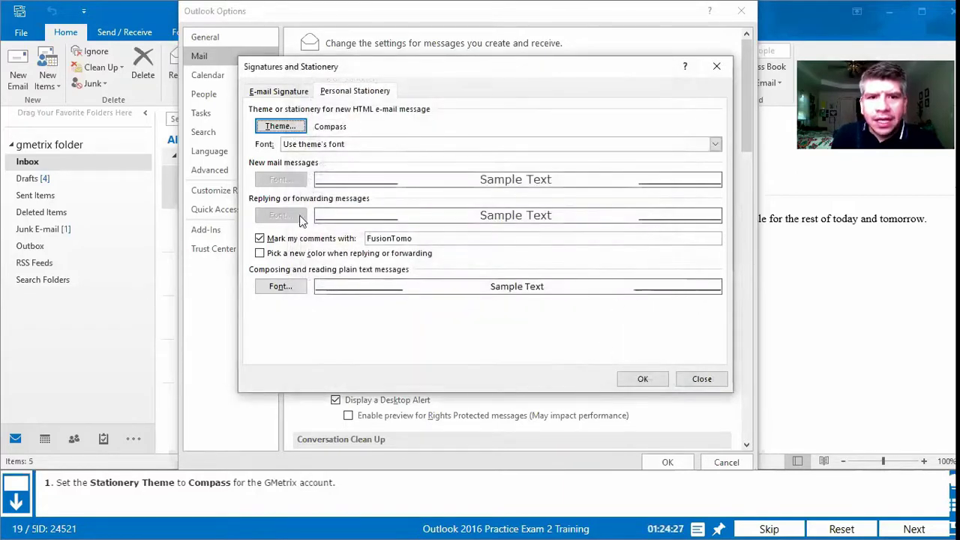
pyautogui.click(641, 379)
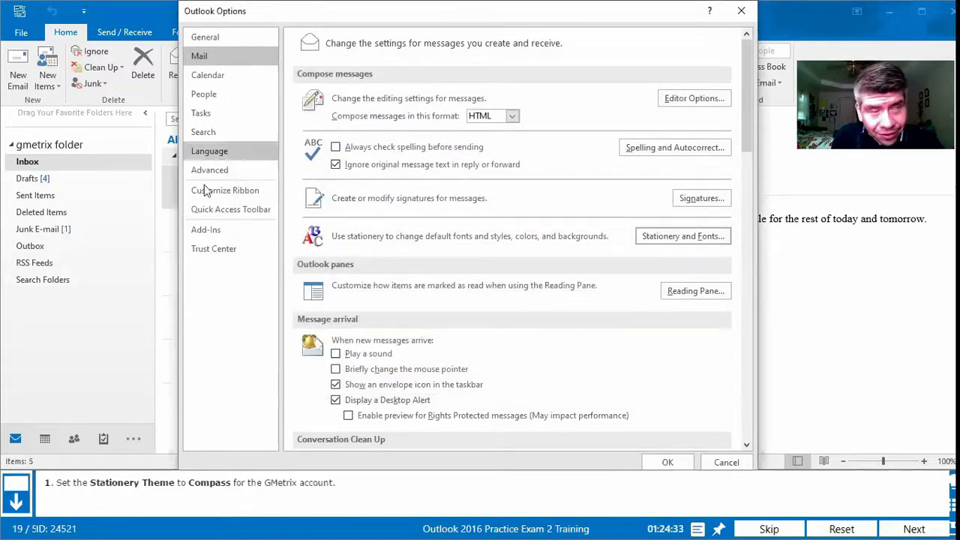
pyautogui.click(668, 463)
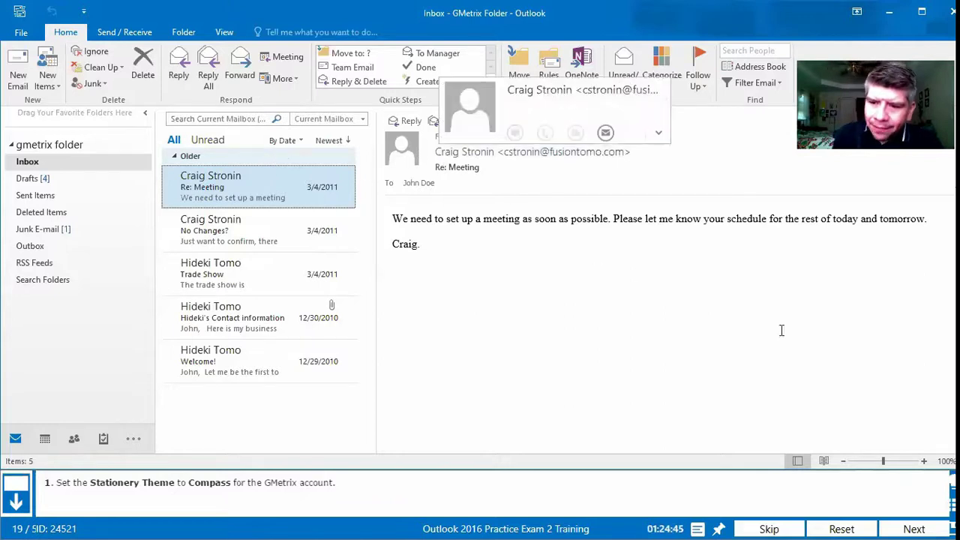
pyautogui.click(927, 528)
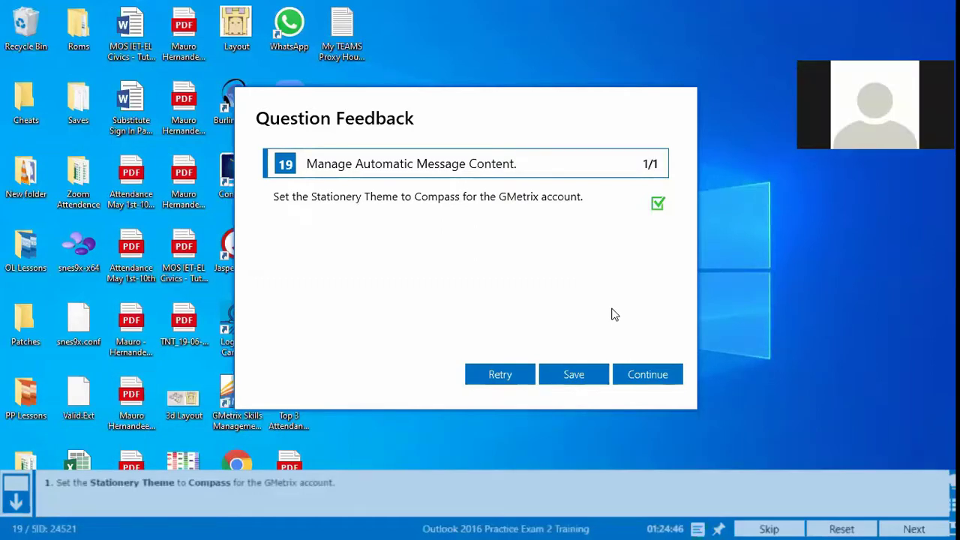
# Step: Dismiss the feedback to bring up question 20 on e-mailing 7 days of availability
pyautogui.click(652, 382)
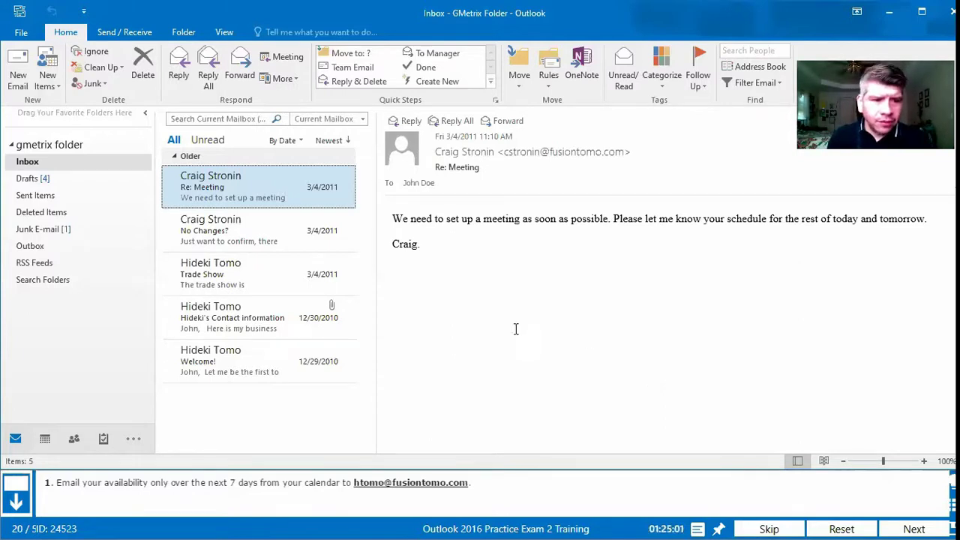
# Step: Switch to the June 2020 calendar and start e-mailing it
pyautogui.moveTo(45, 441)
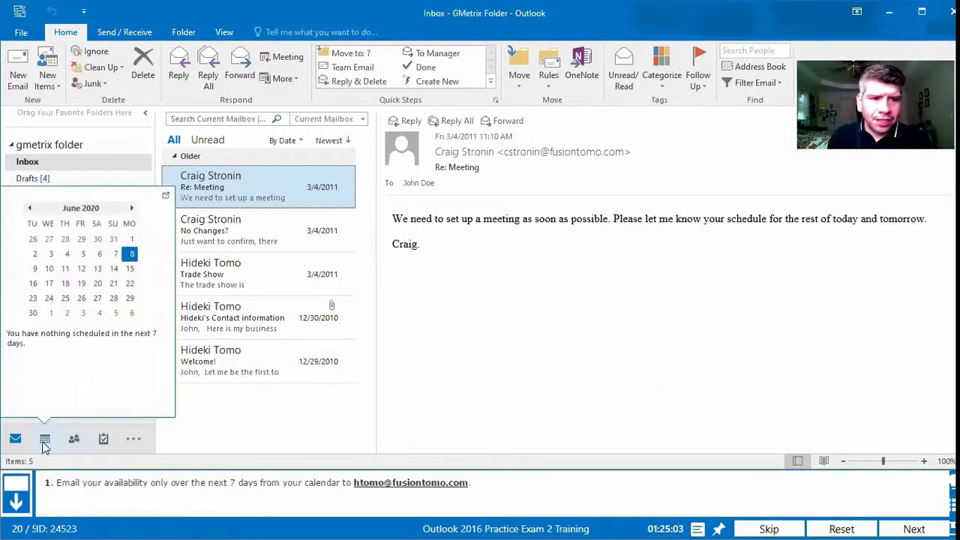
pyautogui.click(45, 443)
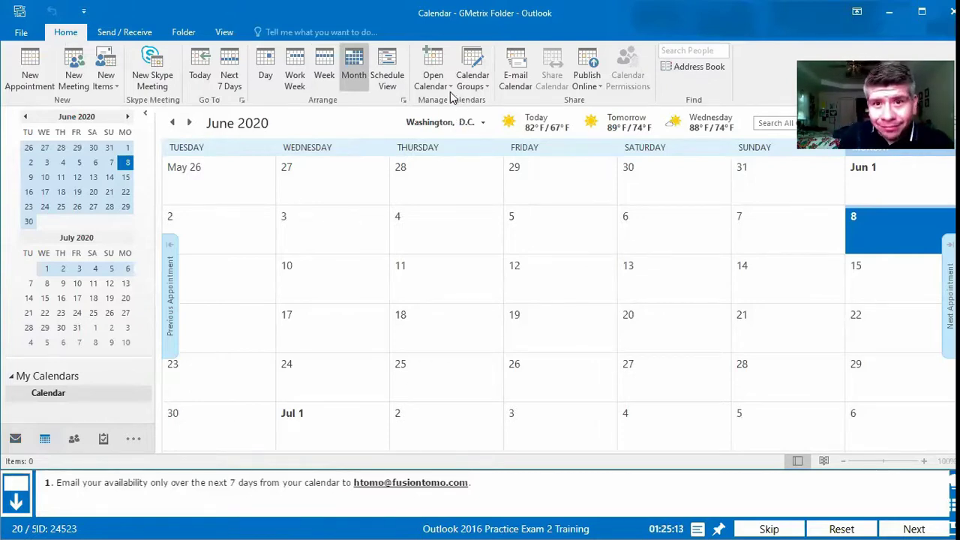
pyautogui.click(513, 81)
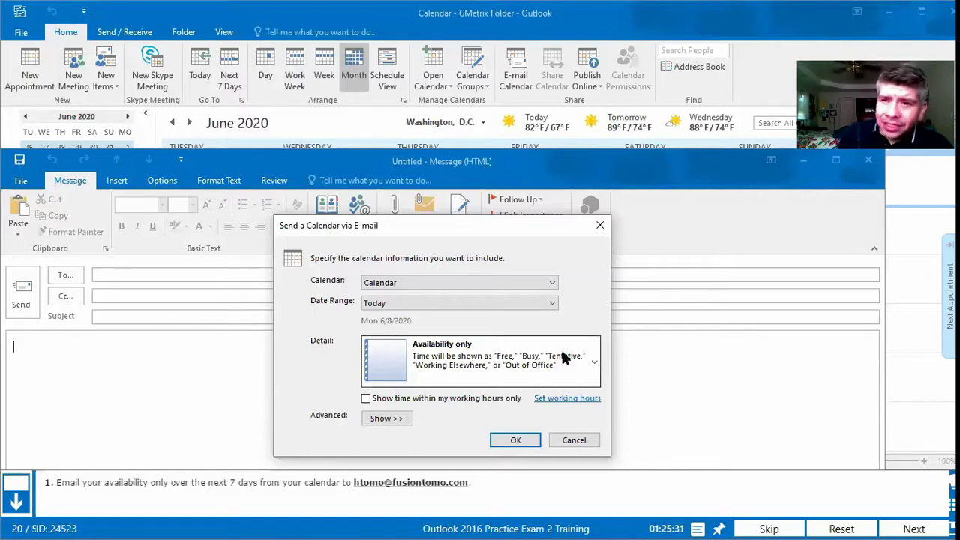
# Step: Share availability only for the next 7 days, 6/8–6/14/2020
pyautogui.click(594, 363)
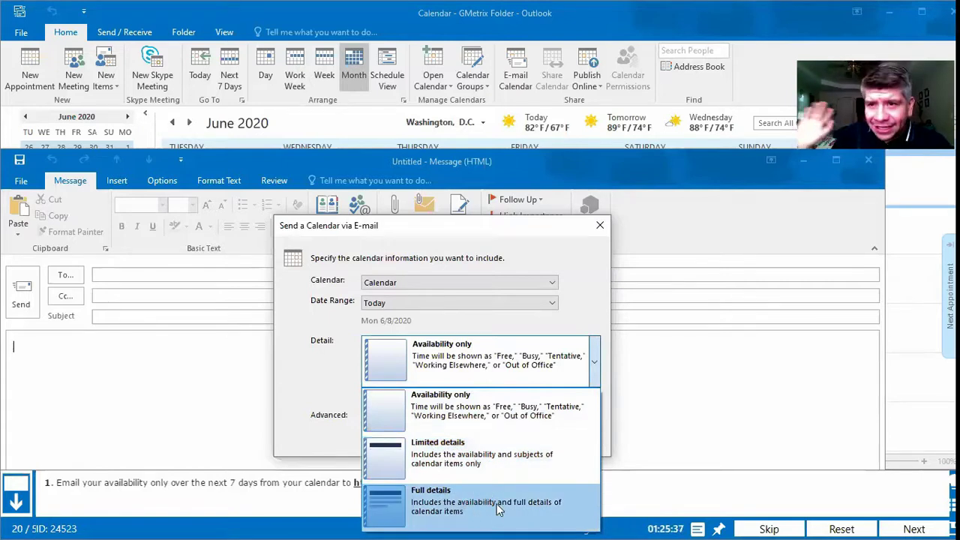
pyautogui.click(463, 408)
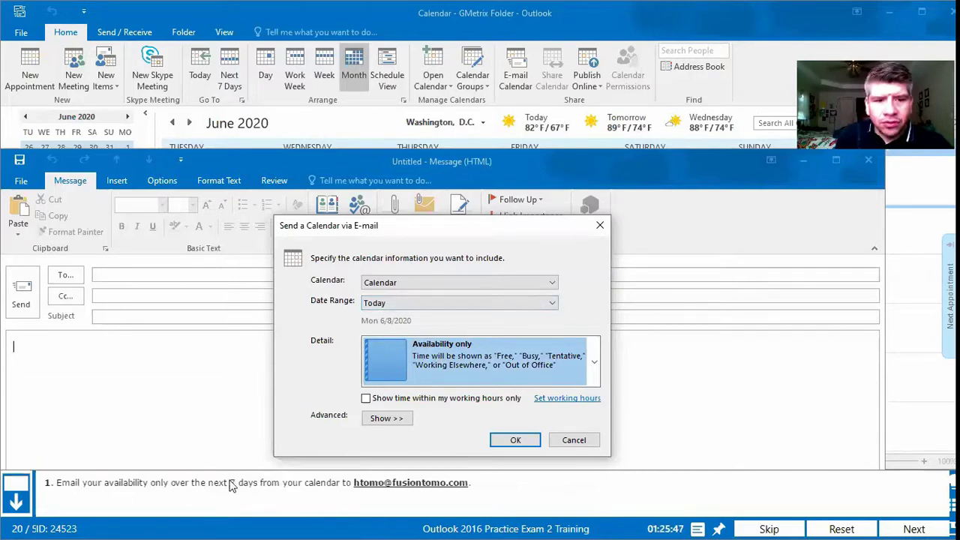
pyautogui.click(546, 304)
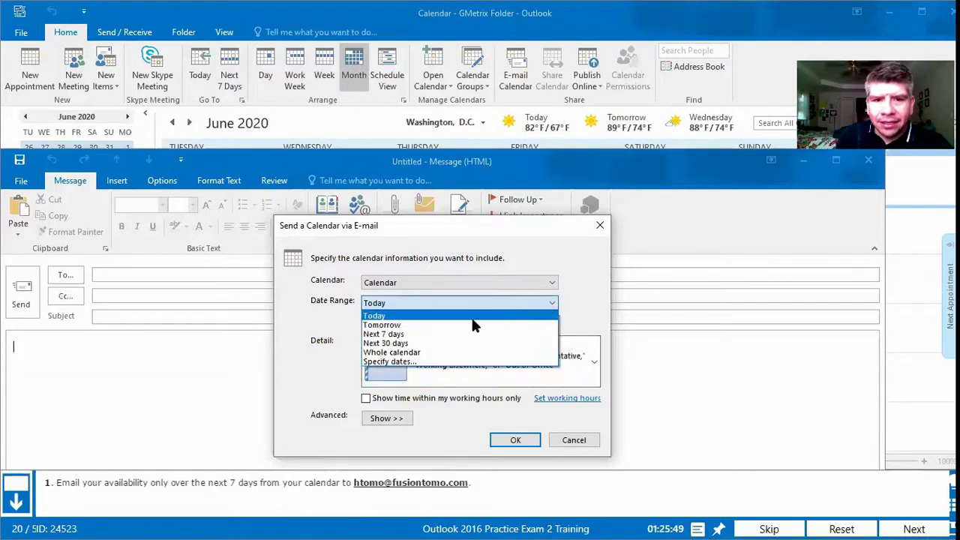
pyautogui.click(393, 334)
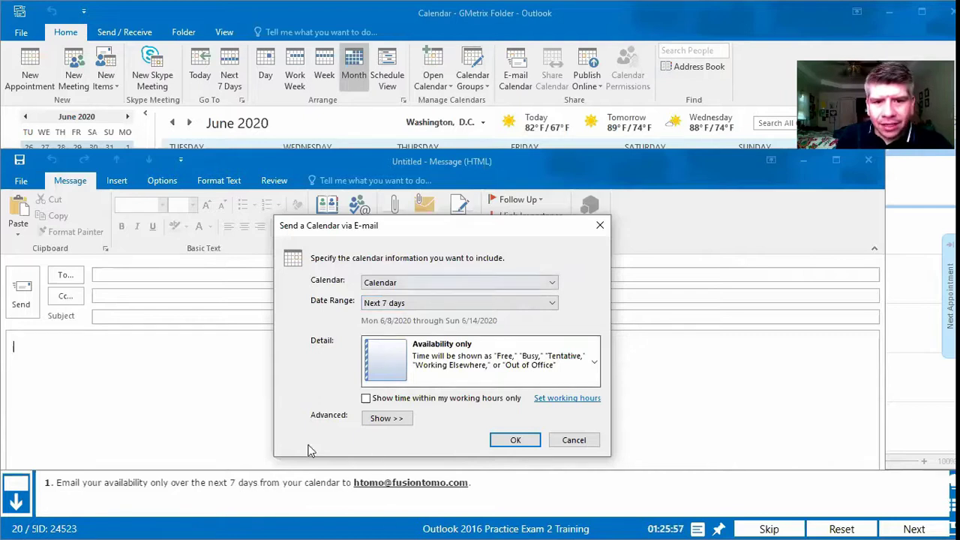
pyautogui.click(525, 442)
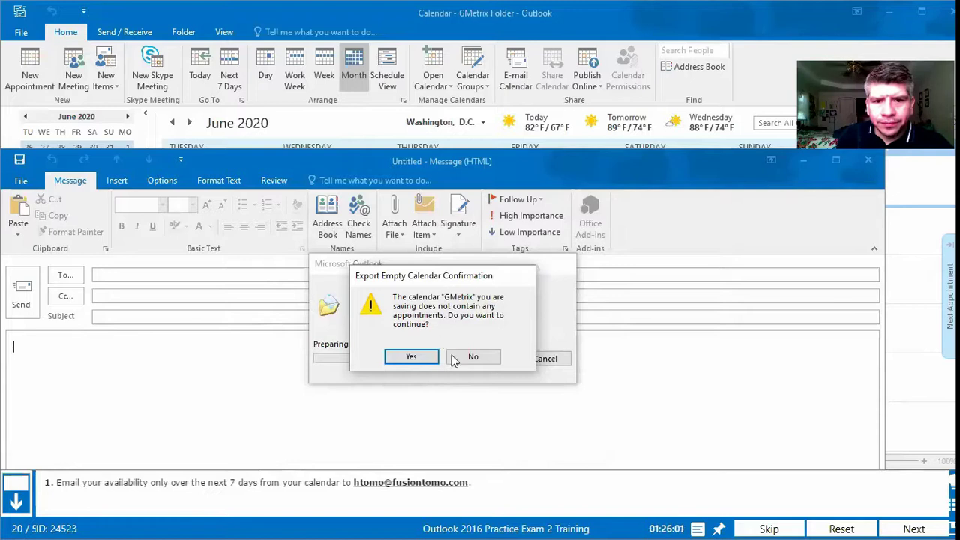
# Step: Accept the empty-calendar warning, address the message to the task's contact, and send it
pyautogui.click(411, 358)
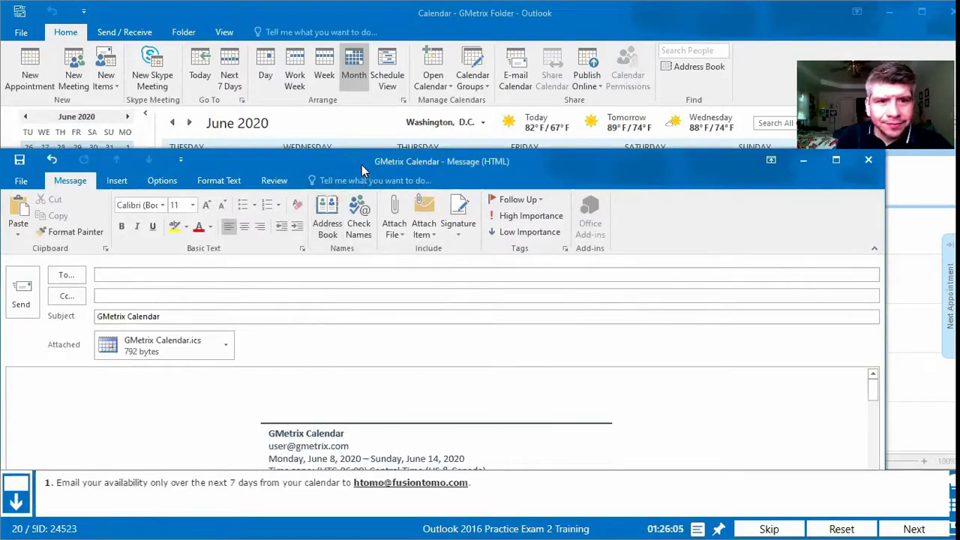
pyautogui.moveTo(363, 162); pyautogui.dragTo(423, 78)
pyautogui.click(128, 189)
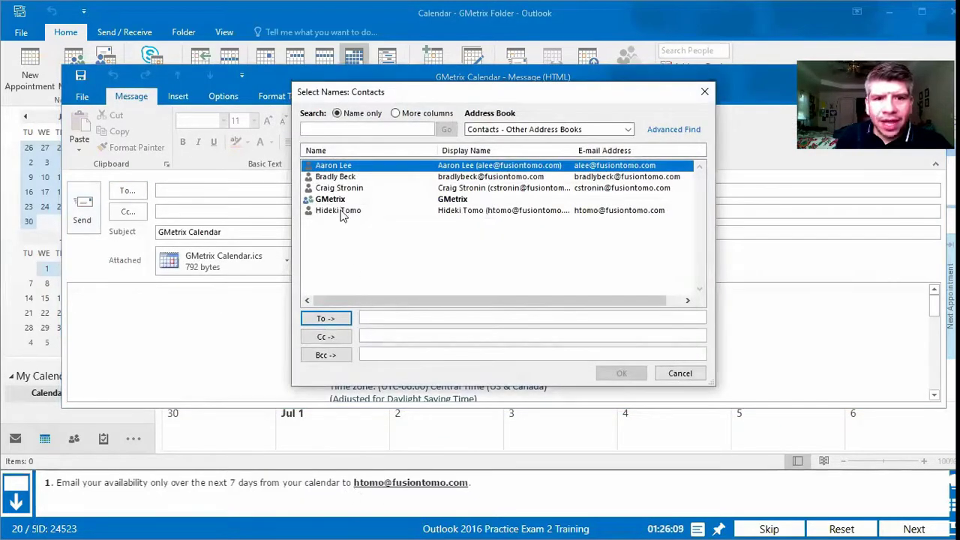
pyautogui.click(341, 212)
pyautogui.click(326, 318)
pyautogui.click(621, 374)
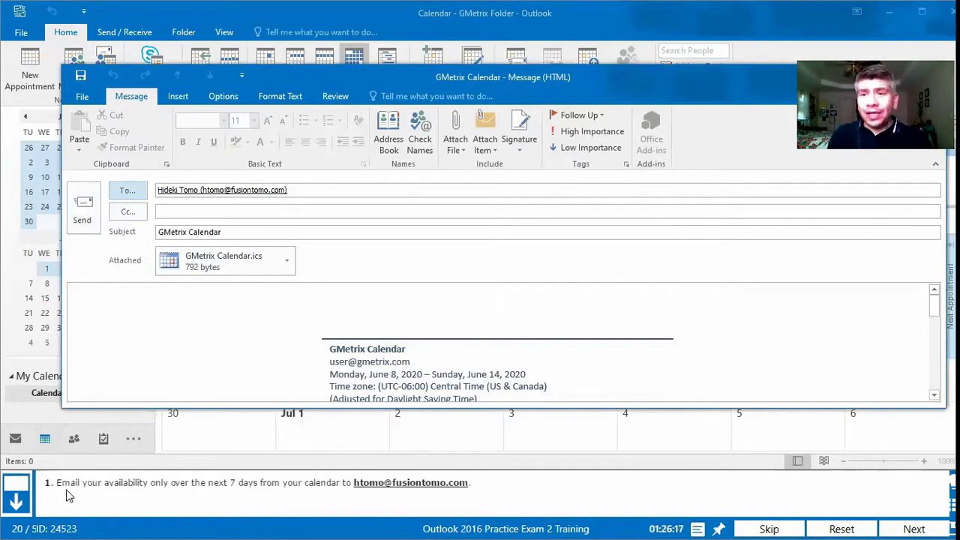
pyautogui.click(82, 217)
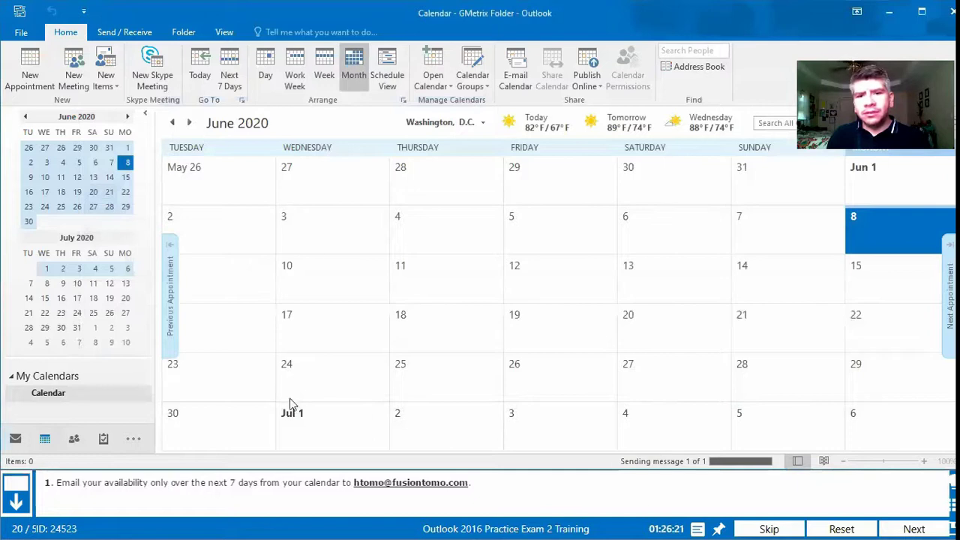
# Step: Submit question 20 and see it graded correct, 1/1
pyautogui.click(915, 527)
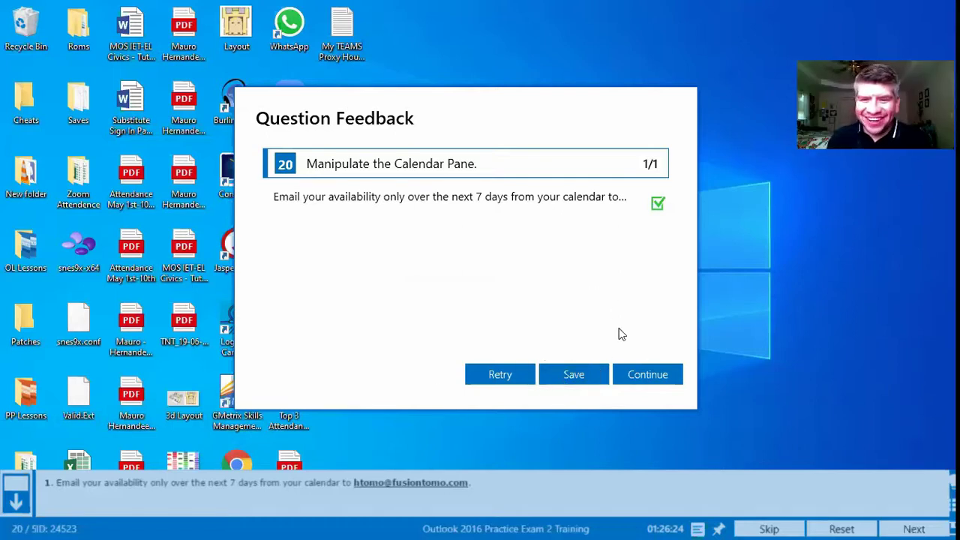
# Step: Continue to question 21 and show the June 2020 calendar with Thursday's Training Meeting
pyautogui.click(645, 378)
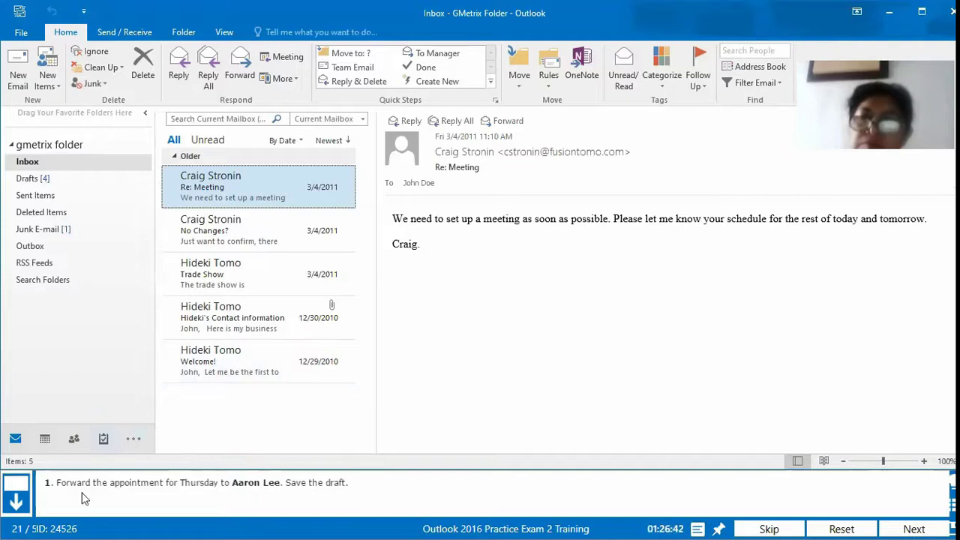
pyautogui.click(43, 439)
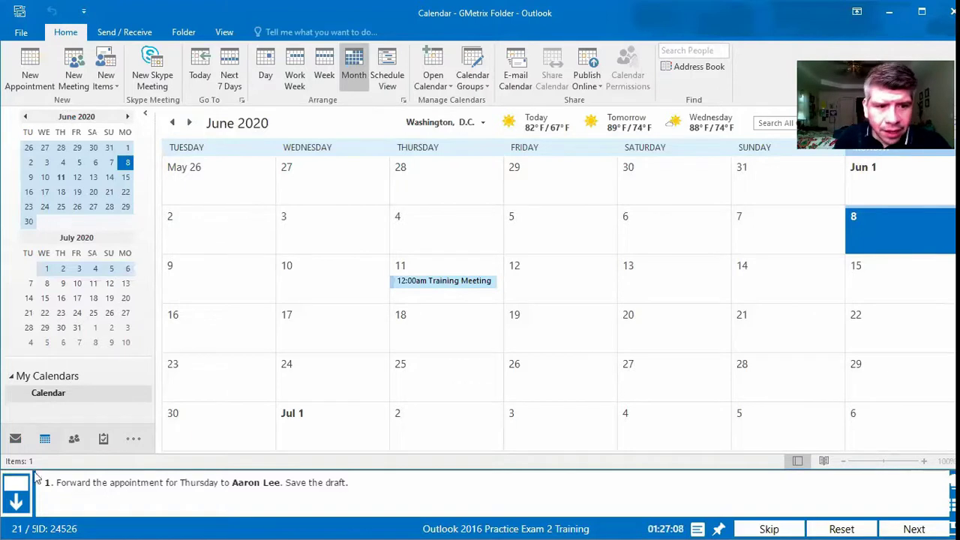
# Step: Open Thursday's Training Meeting appointment from the June calendar
pyautogui.click(447, 287)
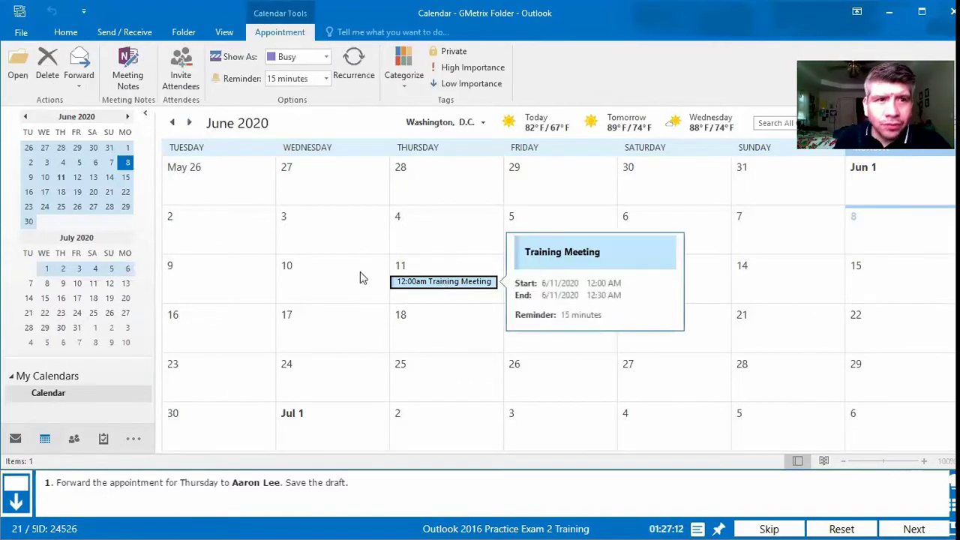
pyautogui.click(78, 60)
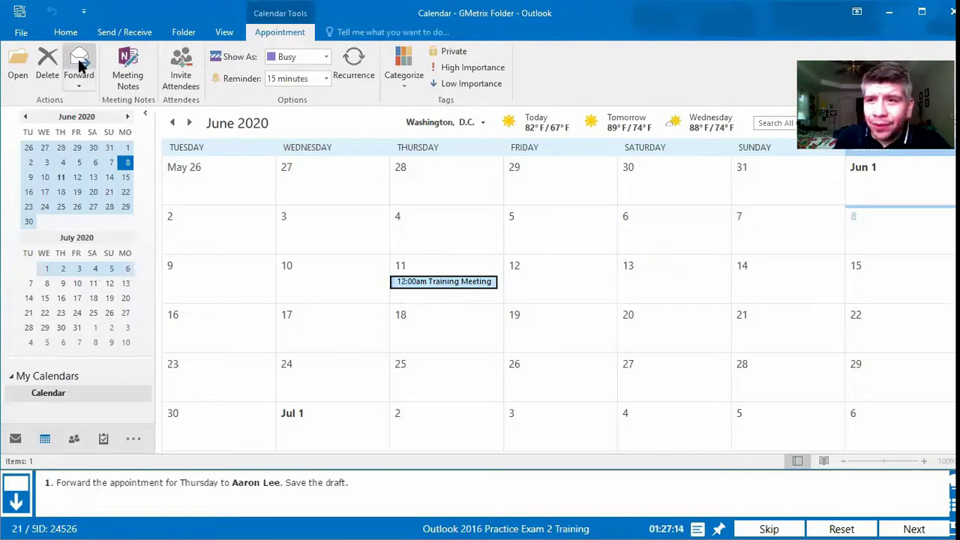
pyautogui.doubleClick(444, 282)
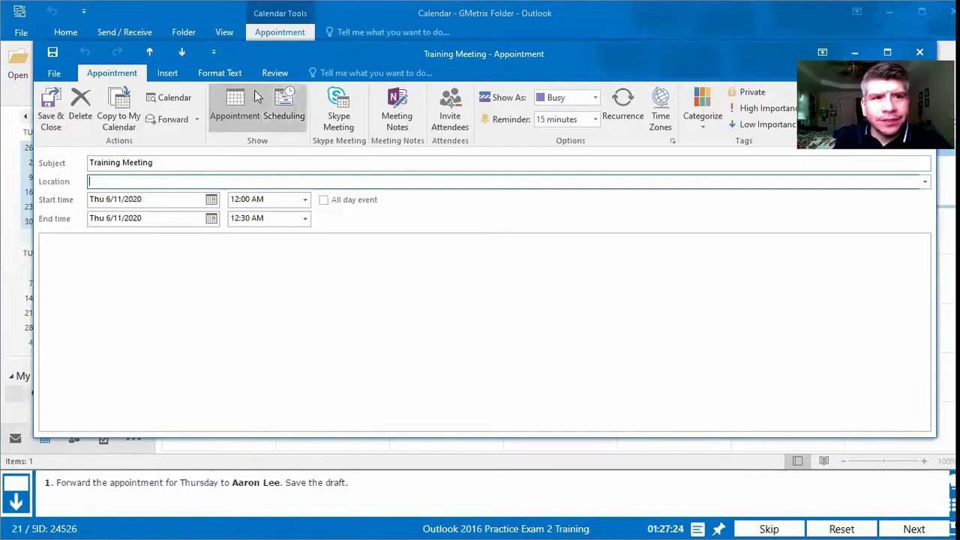
# Step: Forward the Training Meeting to the requested contact, send it, then save and close the appointment
pyautogui.click(177, 120)
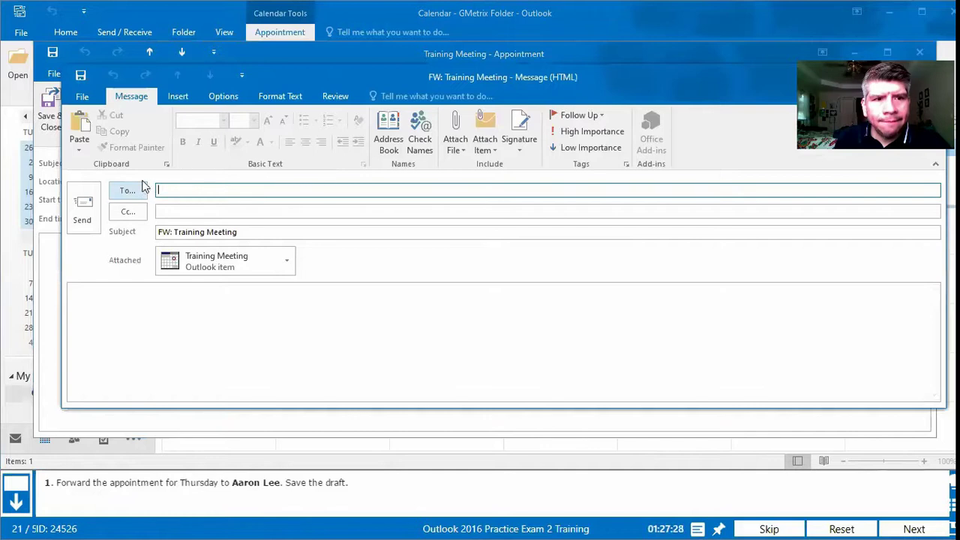
pyautogui.click(116, 191)
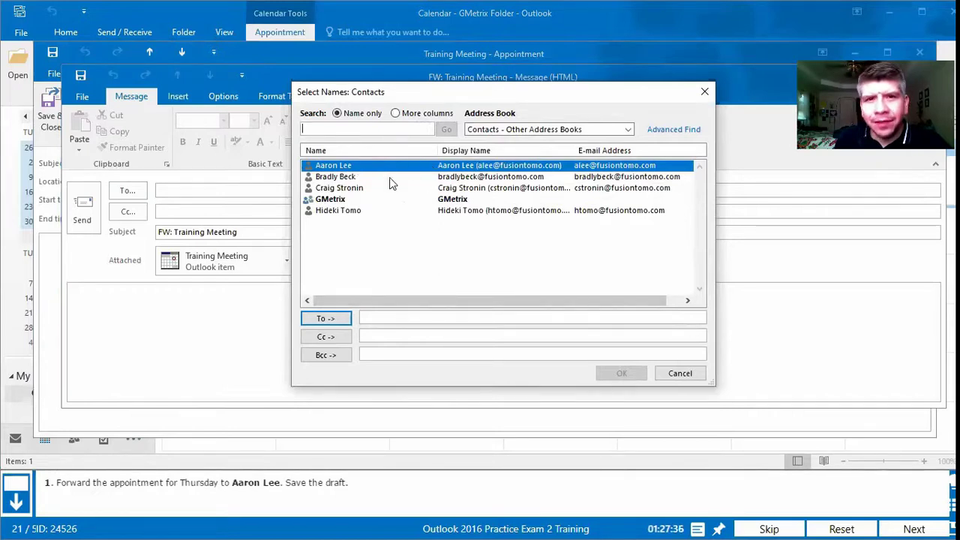
pyautogui.click(325, 318)
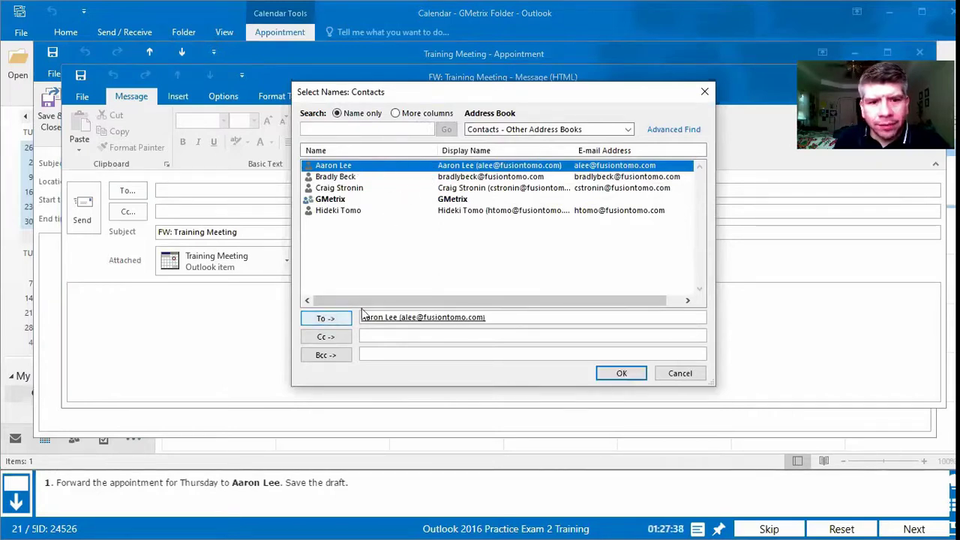
pyautogui.click(621, 373)
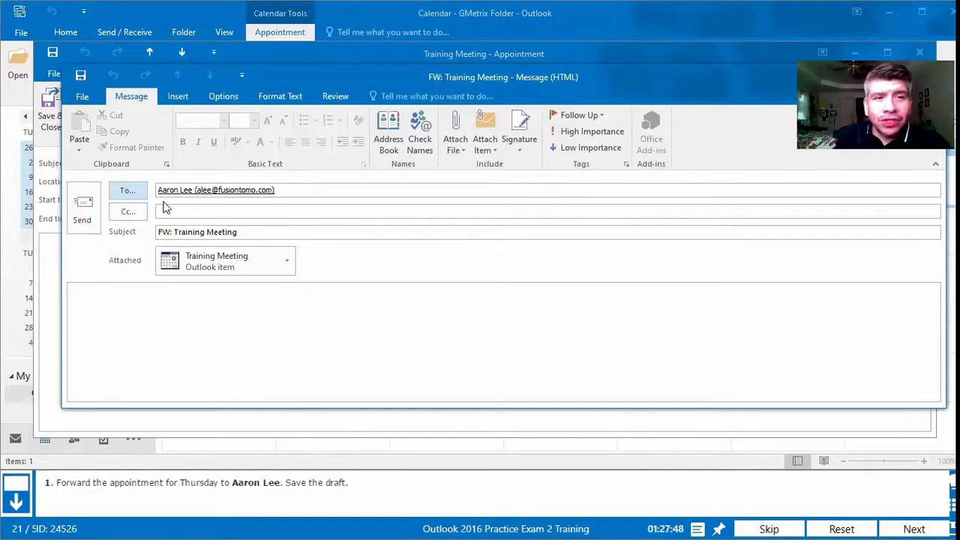
pyautogui.click(89, 222)
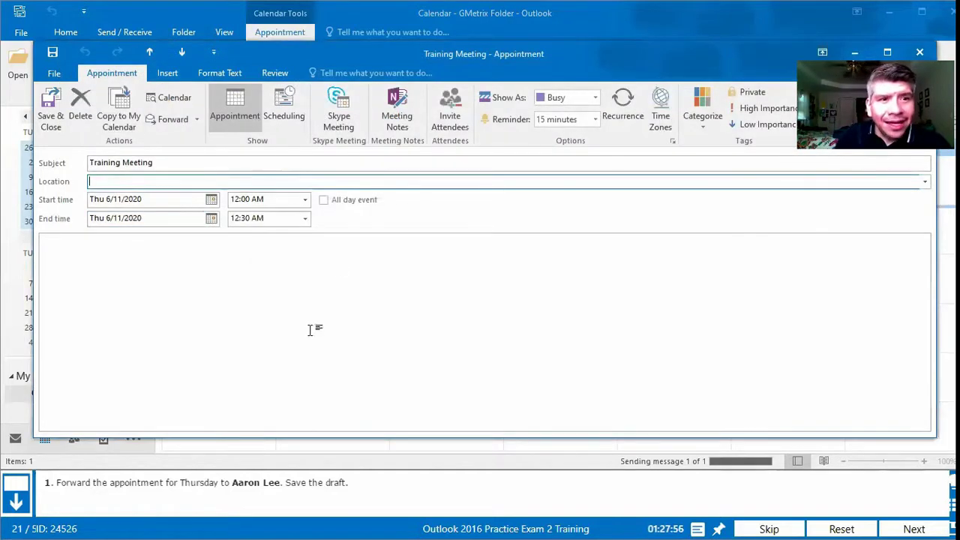
pyautogui.click(52, 52)
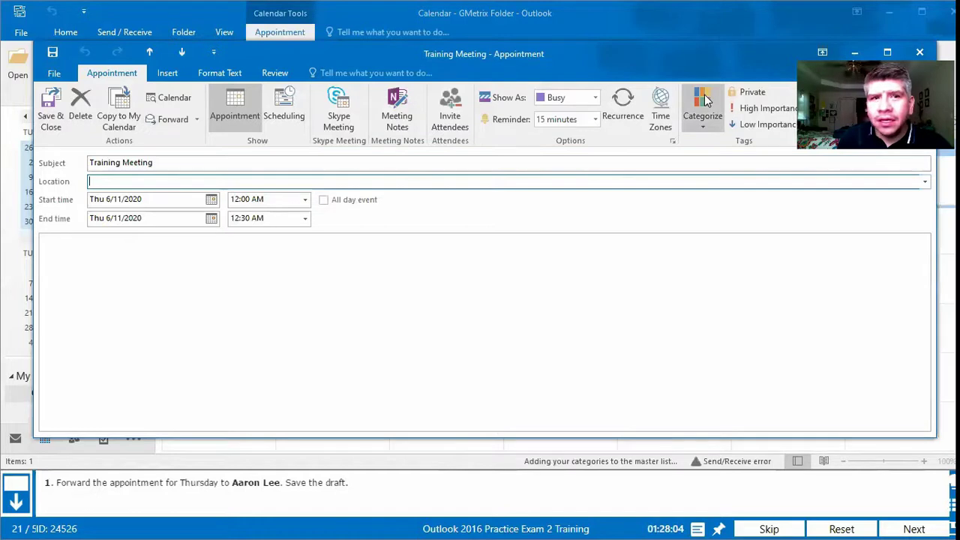
pyautogui.click(51, 114)
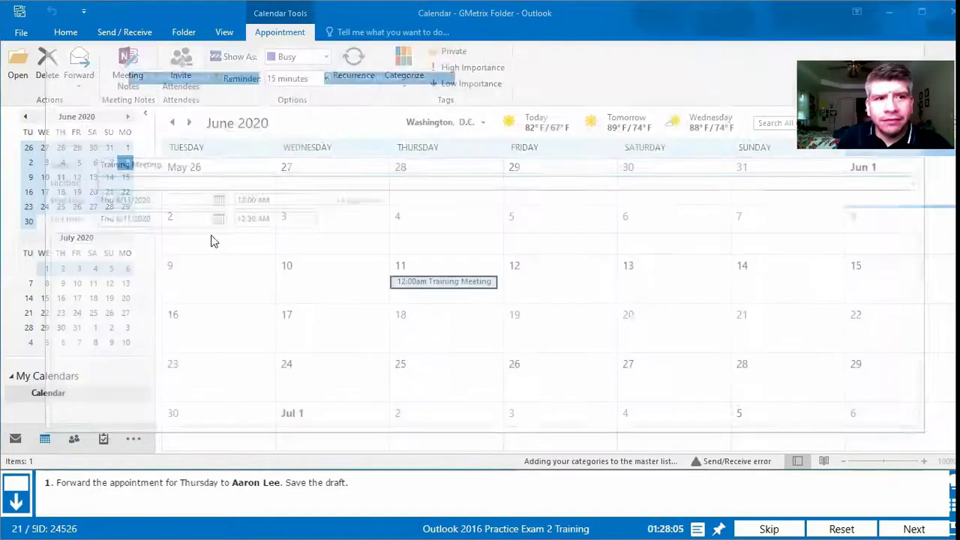
# Step: Submit the question, retry after the 0/1 score, and reselect Thursday's Training Meeting
pyautogui.click(914, 526)
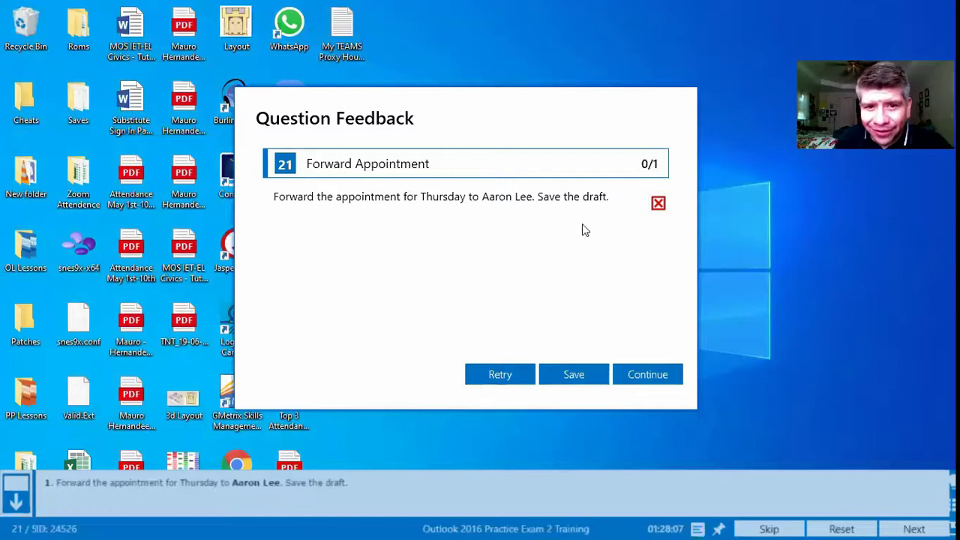
pyautogui.click(490, 380)
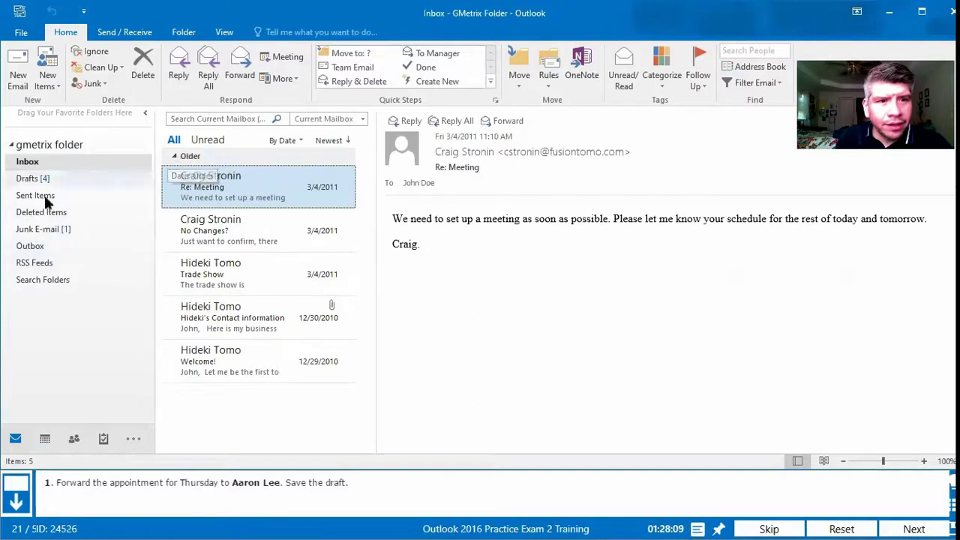
pyautogui.click(52, 441)
pyautogui.click(443, 286)
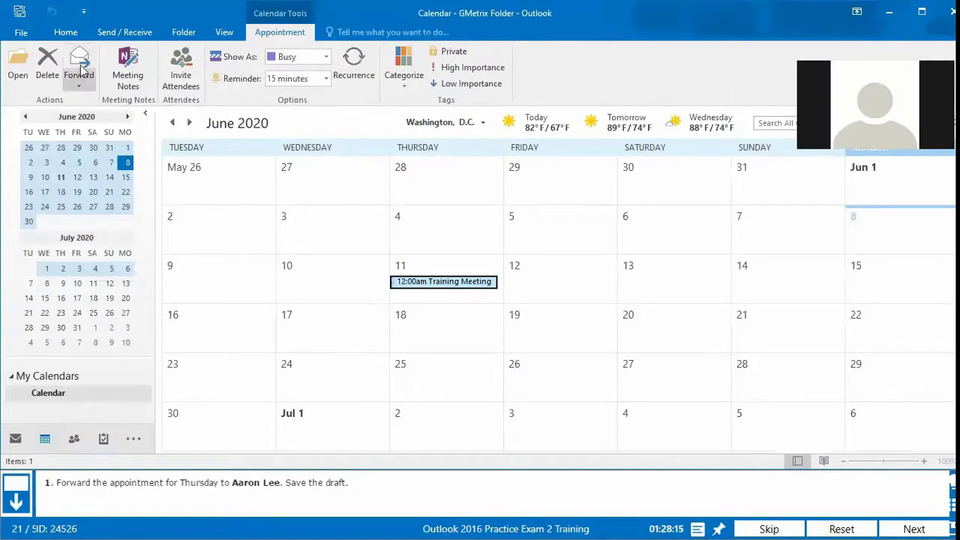
# Step: Address a FW: Training Meeting forward to the requested contact, save it as a draft, and close it
pyautogui.click(81, 66)
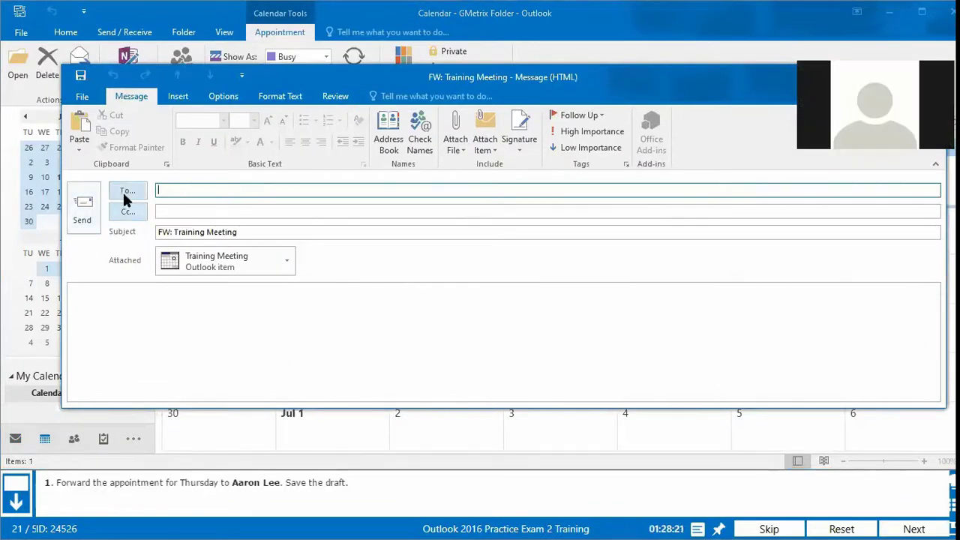
pyautogui.click(126, 192)
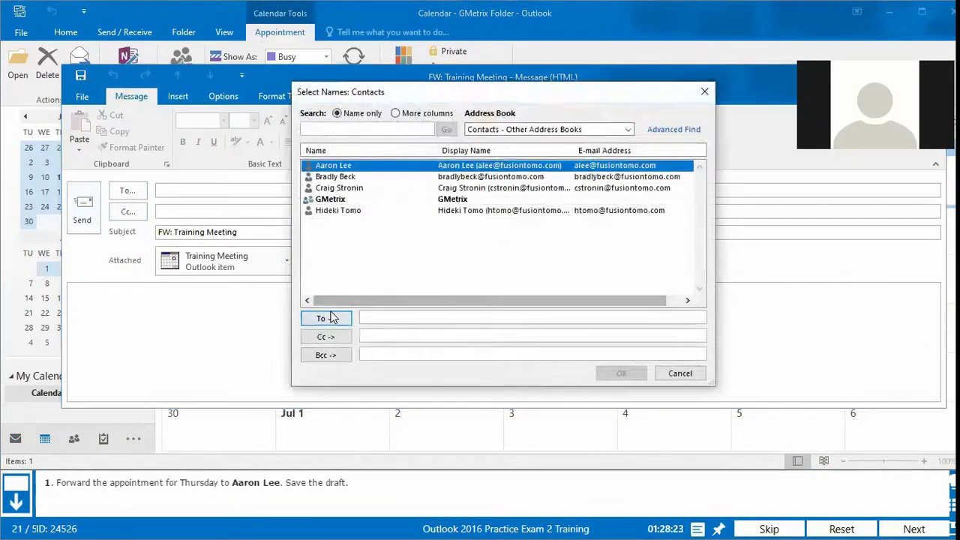
pyautogui.click(327, 318)
pyautogui.click(621, 373)
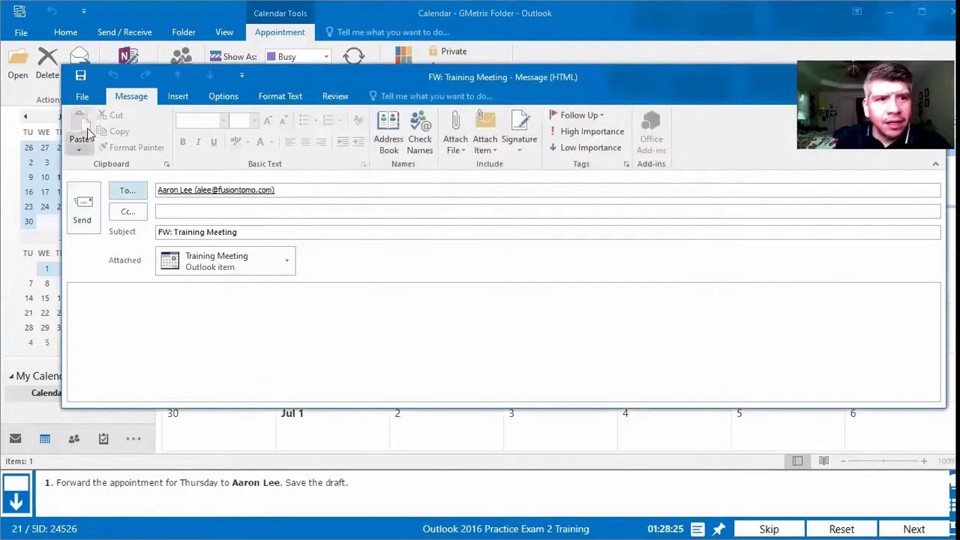
pyautogui.click(81, 75)
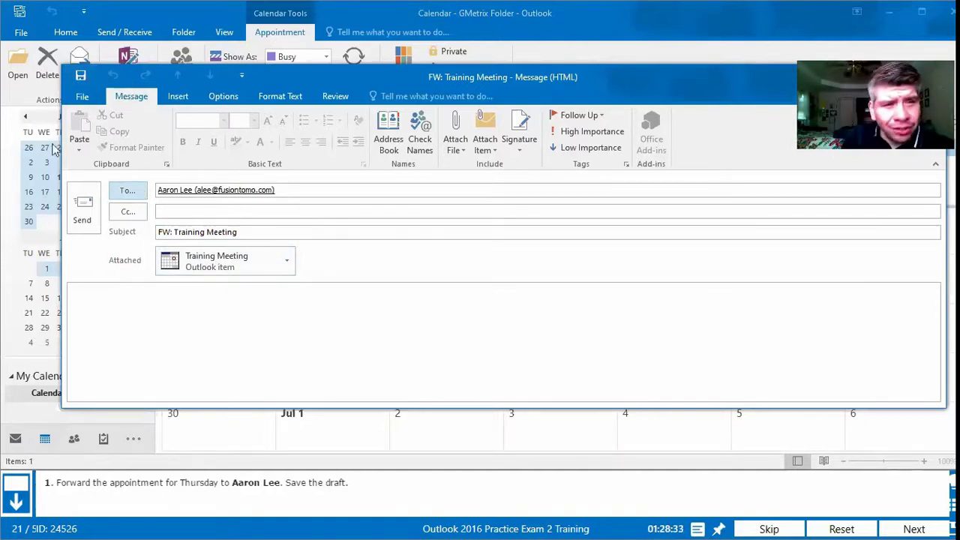
pyautogui.click(81, 75)
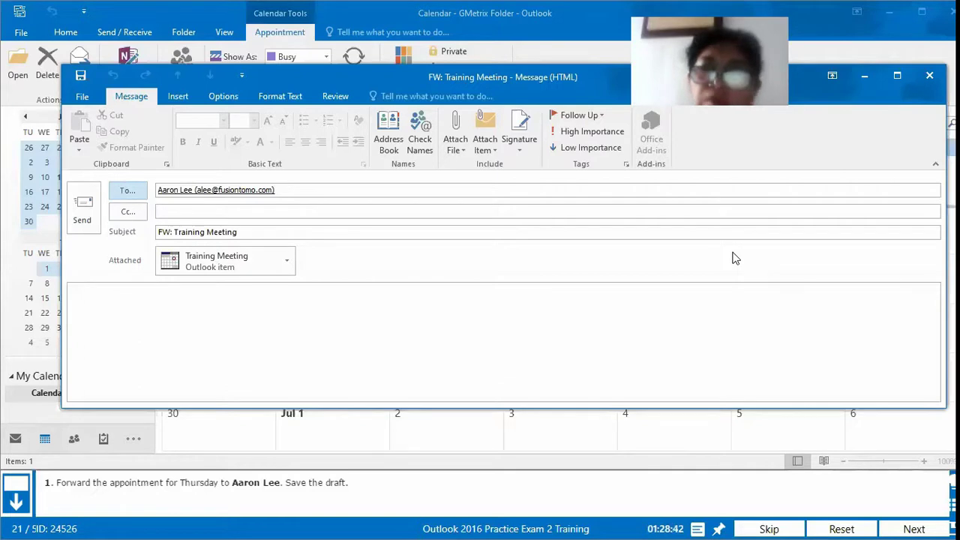
pyautogui.click(929, 75)
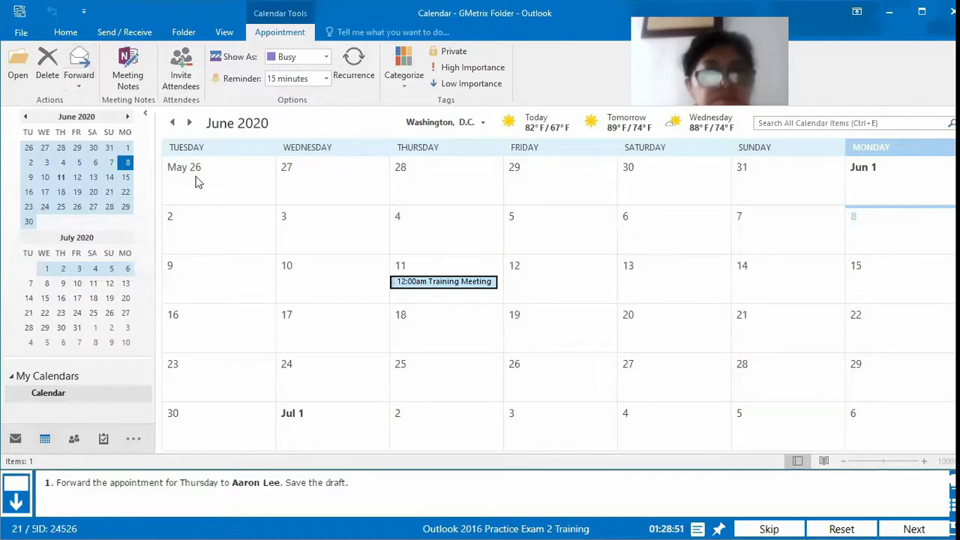
# Step: Reselect the Training Meeting, submit question 21 for a 1/1 score, and retry it
pyautogui.click(440, 328)
pyautogui.click(432, 284)
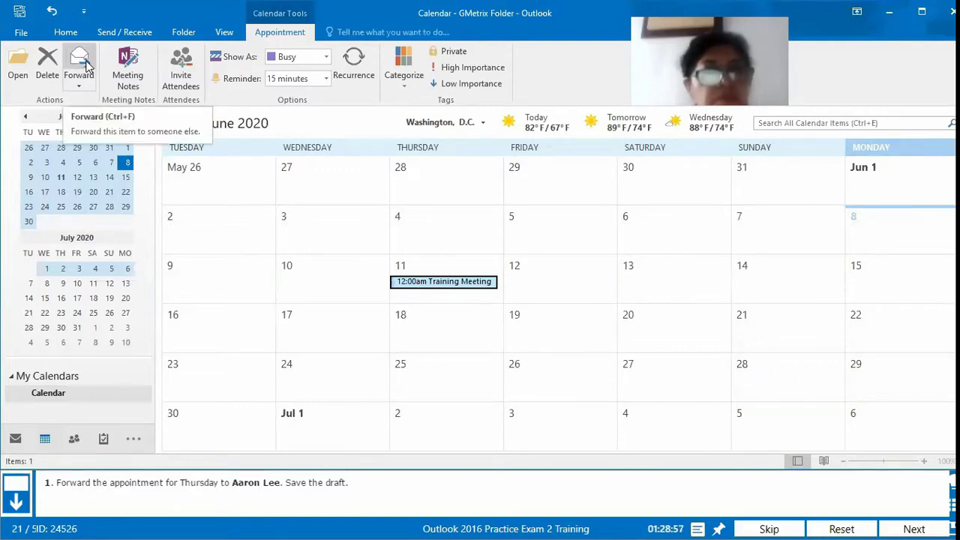
pyautogui.click(907, 529)
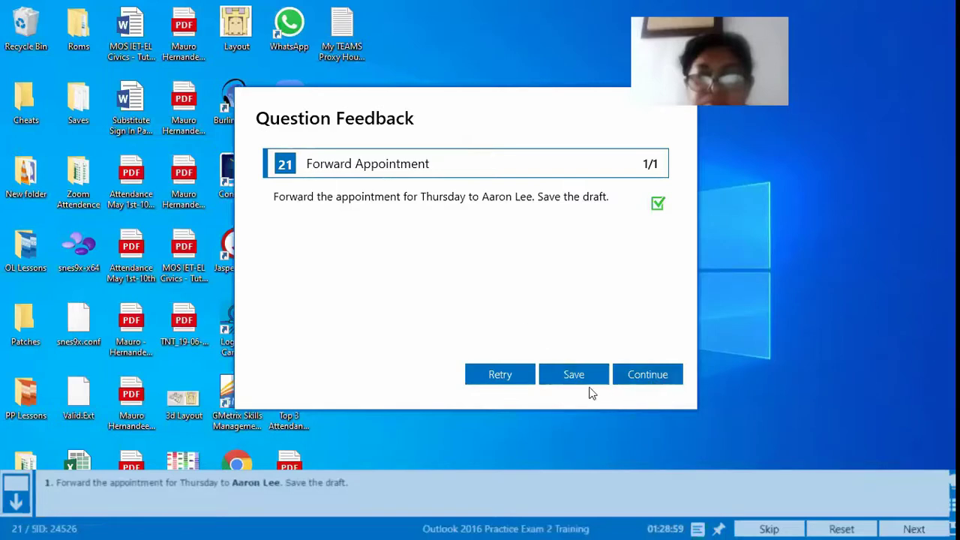
pyautogui.click(501, 375)
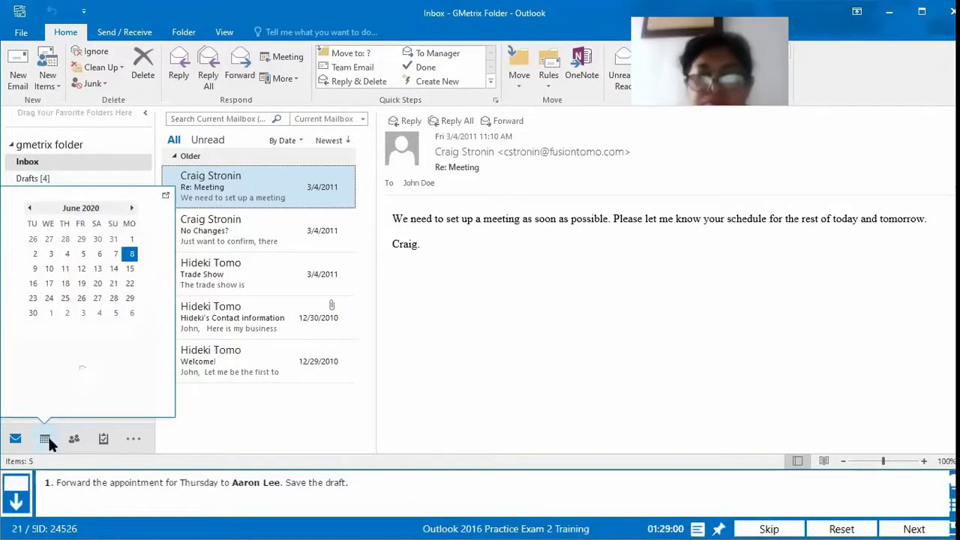
# Step: Select Thursday's Training Meeting in the June 2020 calendar
pyautogui.click(47, 439)
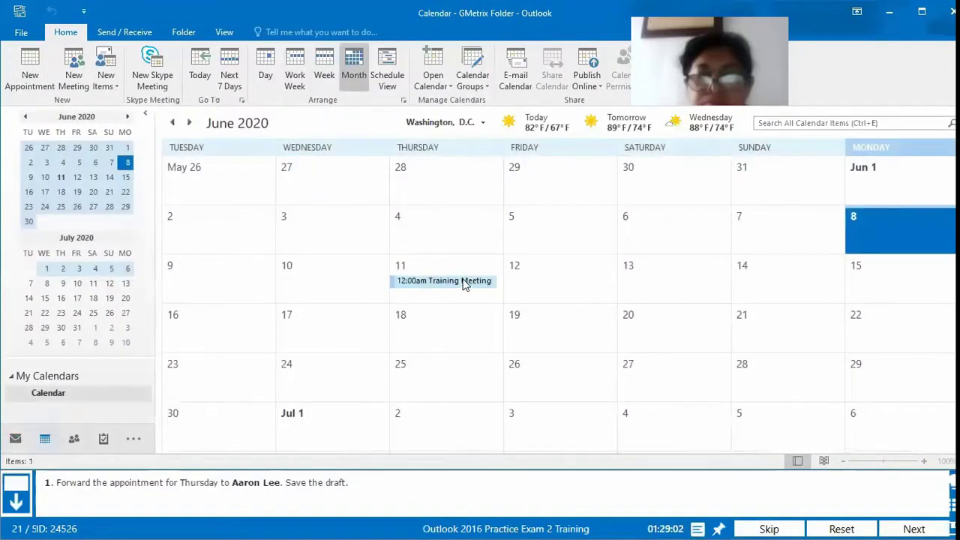
pyautogui.moveTo(453, 285)
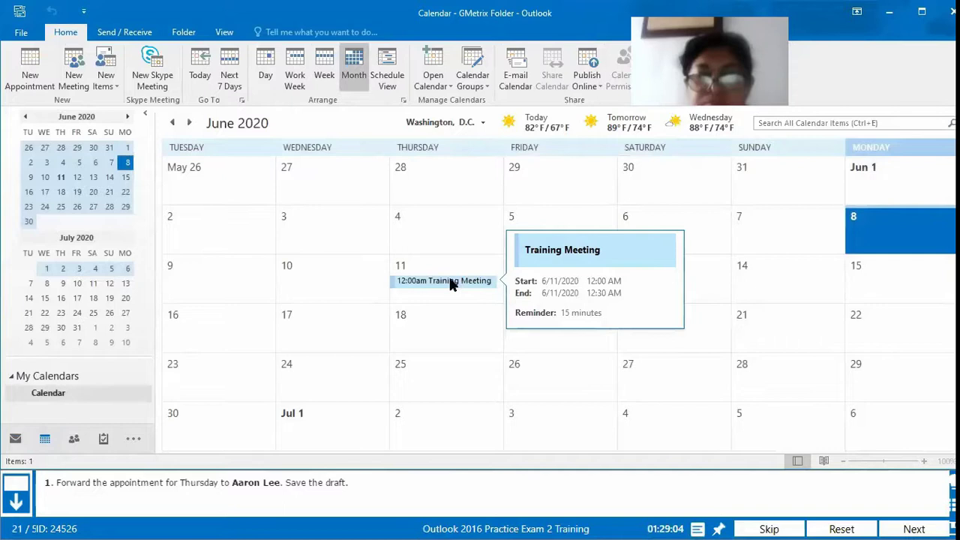
pyautogui.click(452, 284)
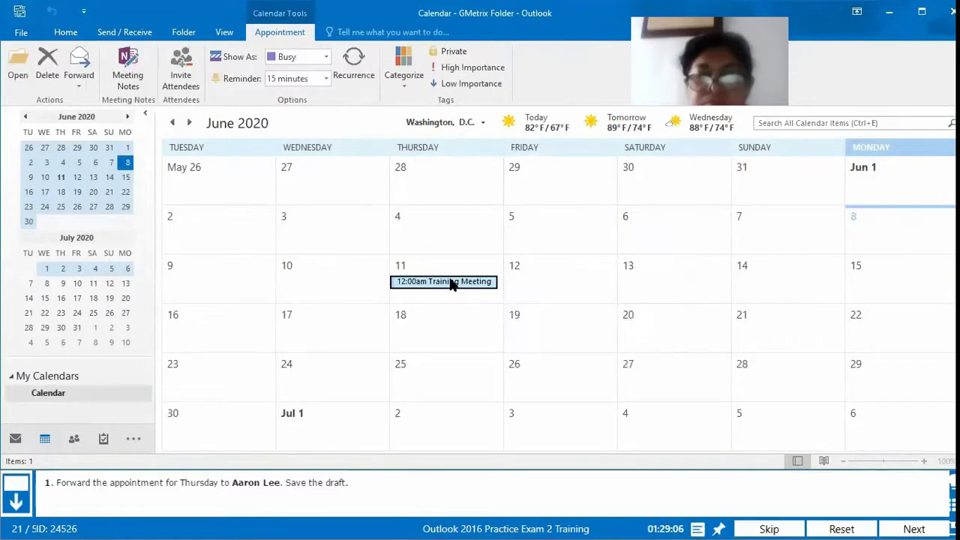
# Step: Forward it to the requested contact, save the forward as a draft, and close the window
pyautogui.click(79, 64)
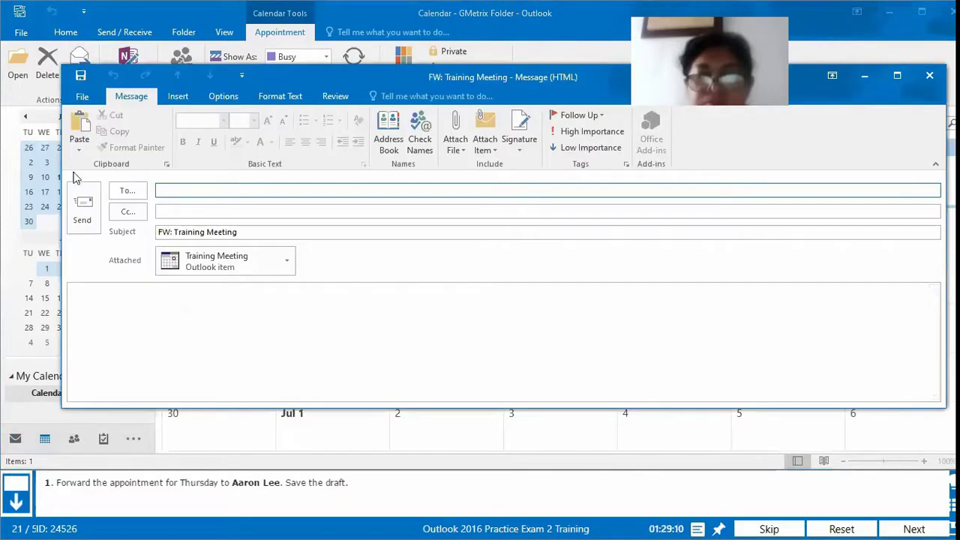
pyautogui.click(127, 191)
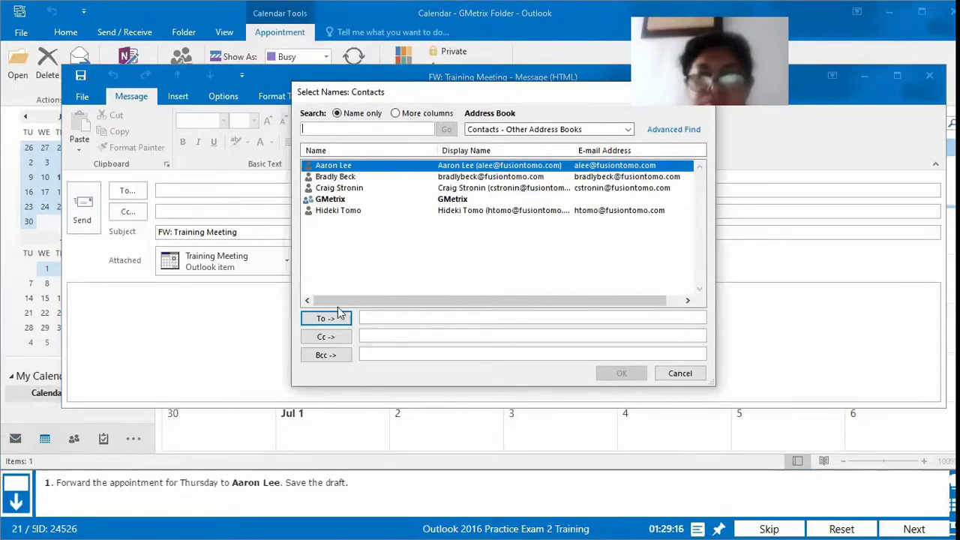
pyautogui.click(339, 315)
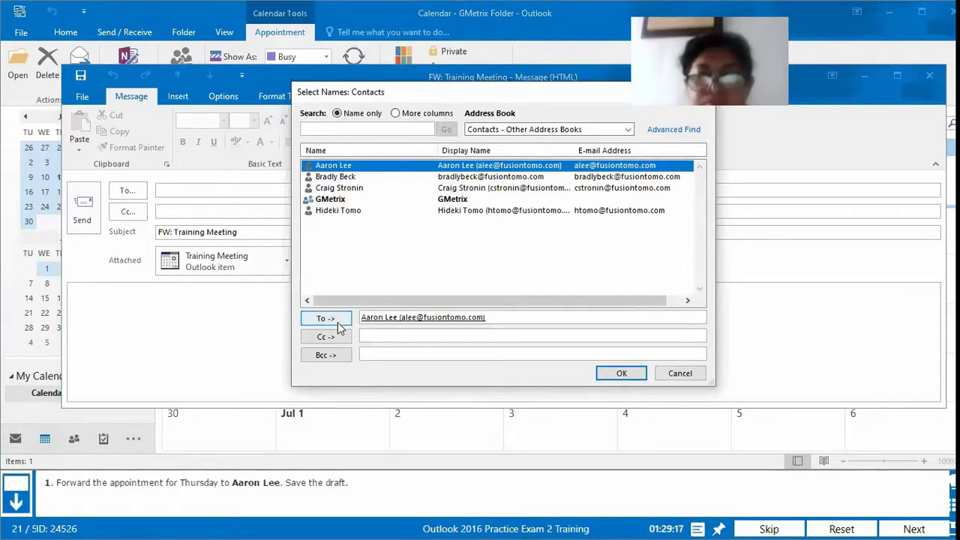
pyautogui.click(615, 374)
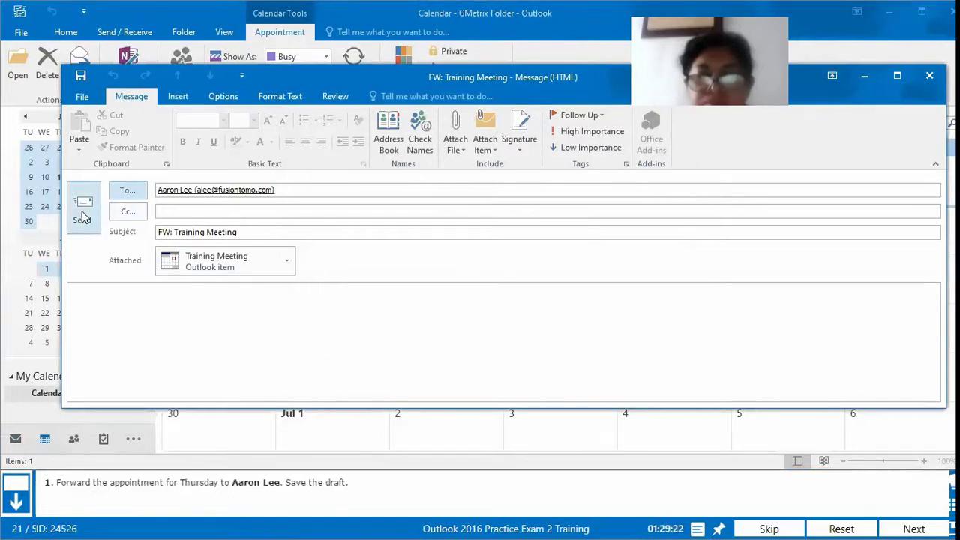
pyautogui.click(81, 76)
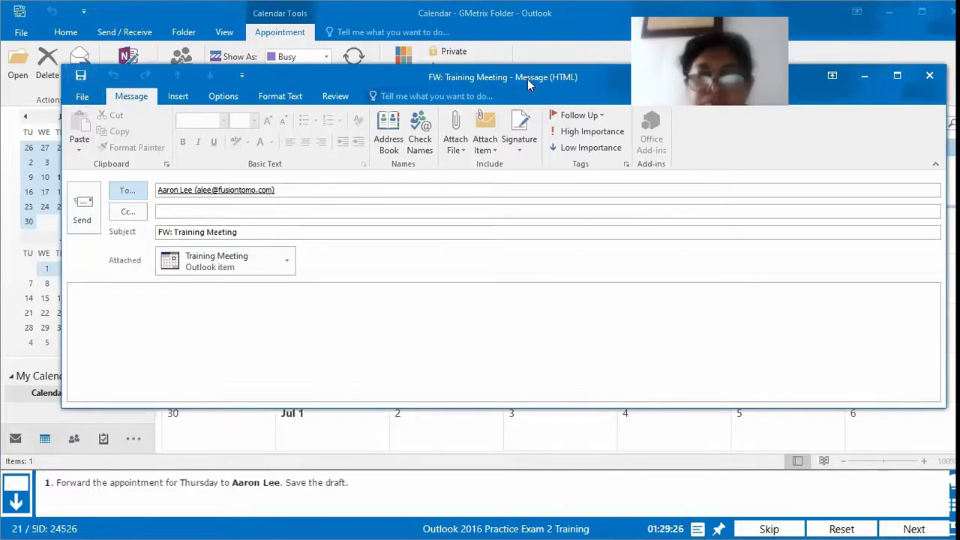
pyautogui.click(930, 77)
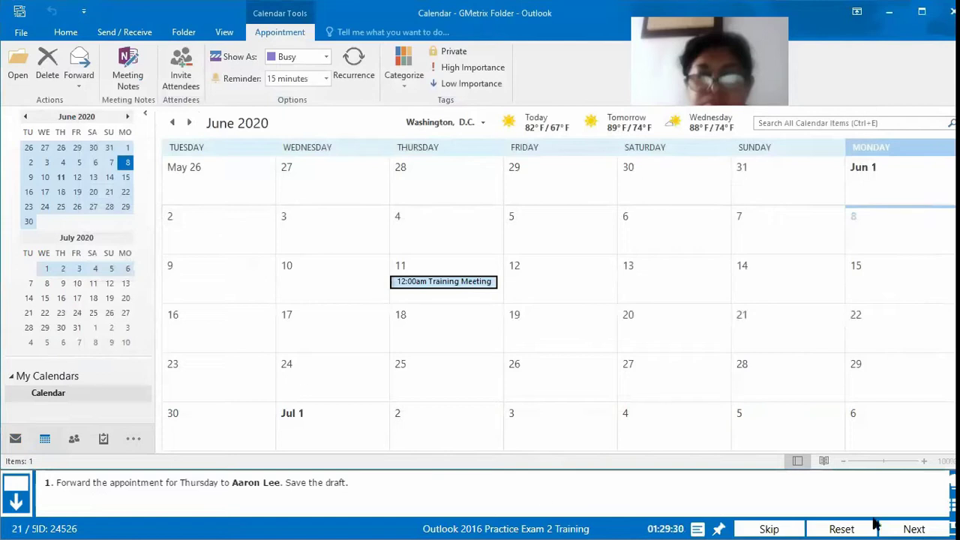
# Step: Submit the forward for grading (1/1) and continue to task 22
pyautogui.click(900, 527)
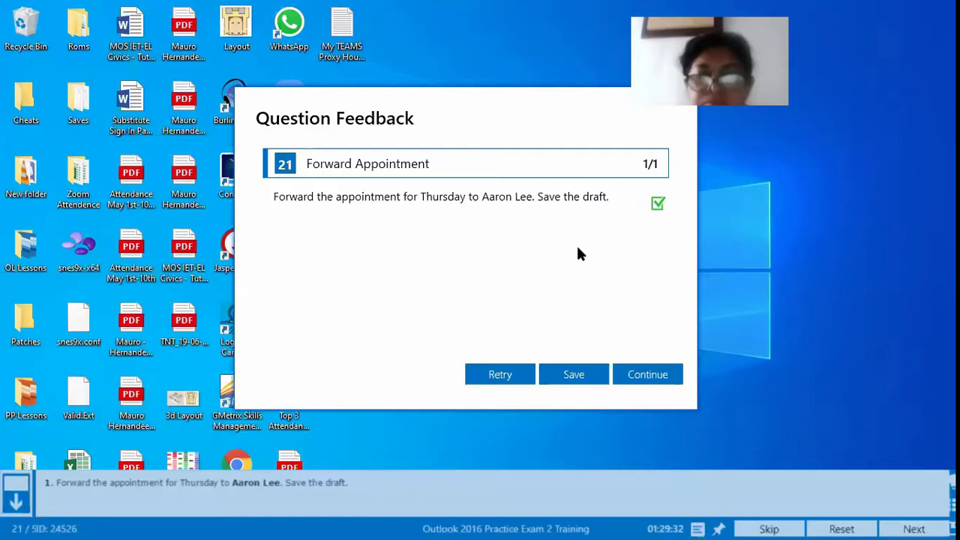
pyautogui.click(648, 374)
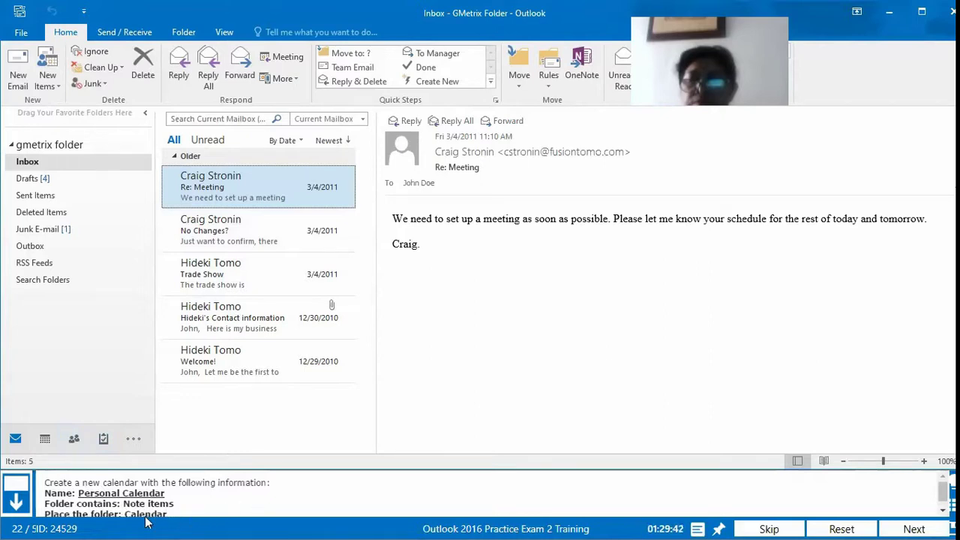
# Step: Switch from the Inbox to the June 2020 Calendar month view
pyautogui.scroll(-1, 235, 495)
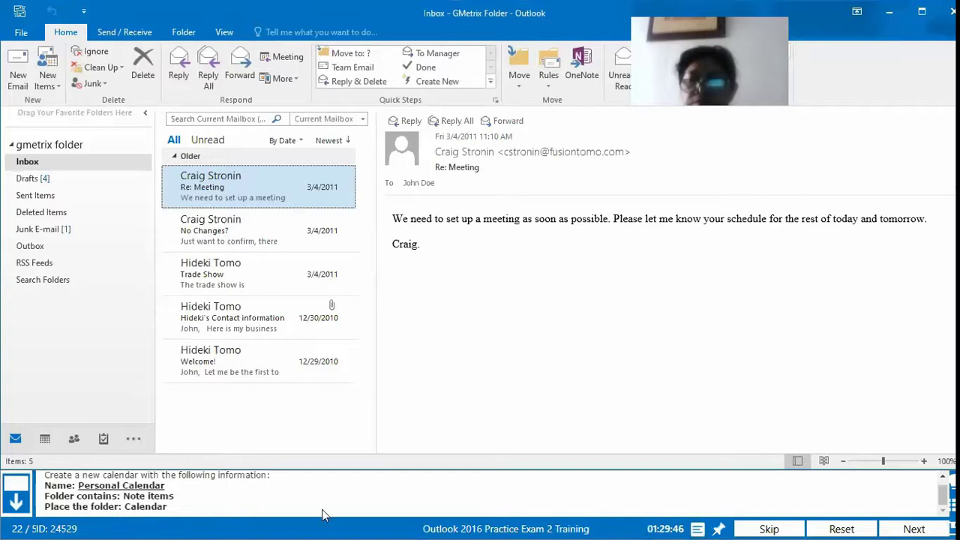
pyautogui.scroll(1, 178, 488)
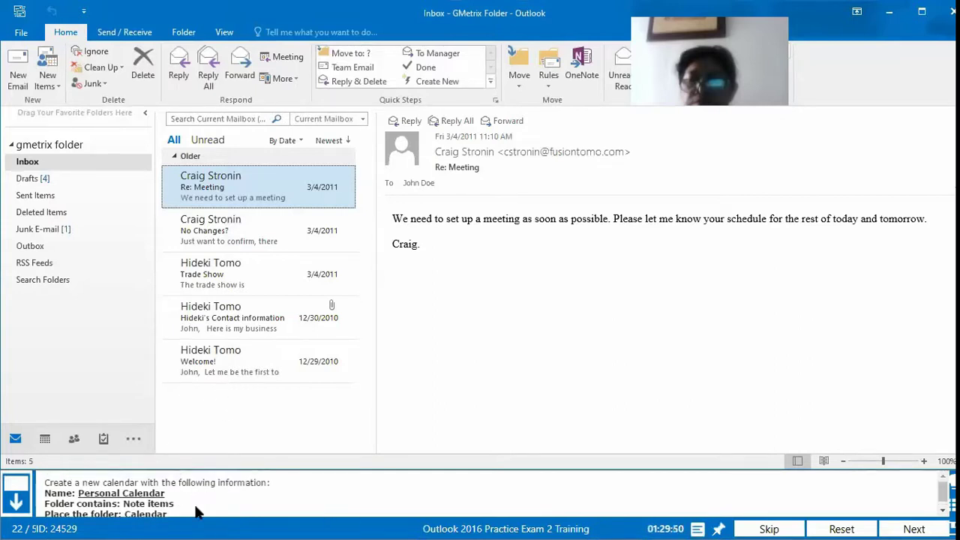
pyautogui.moveTo(43, 439)
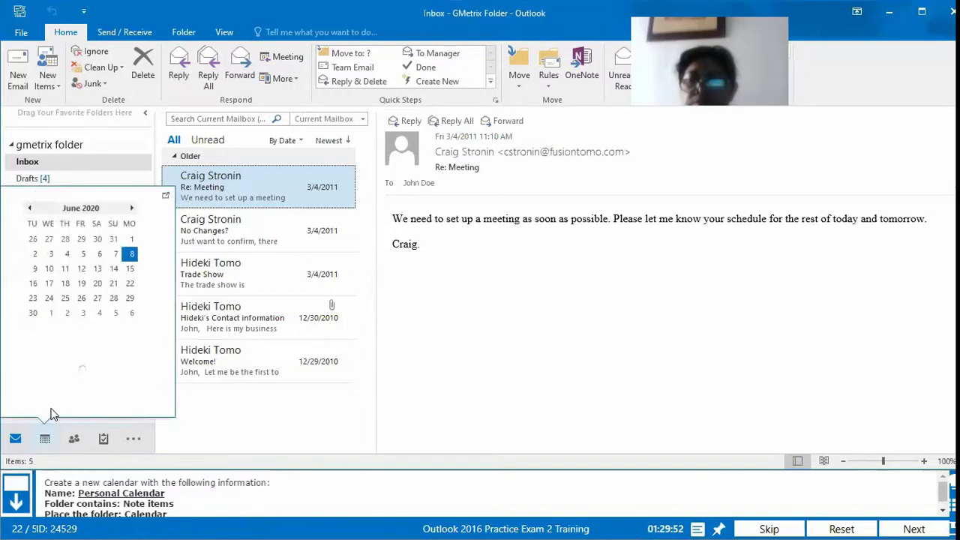
pyautogui.click(45, 440)
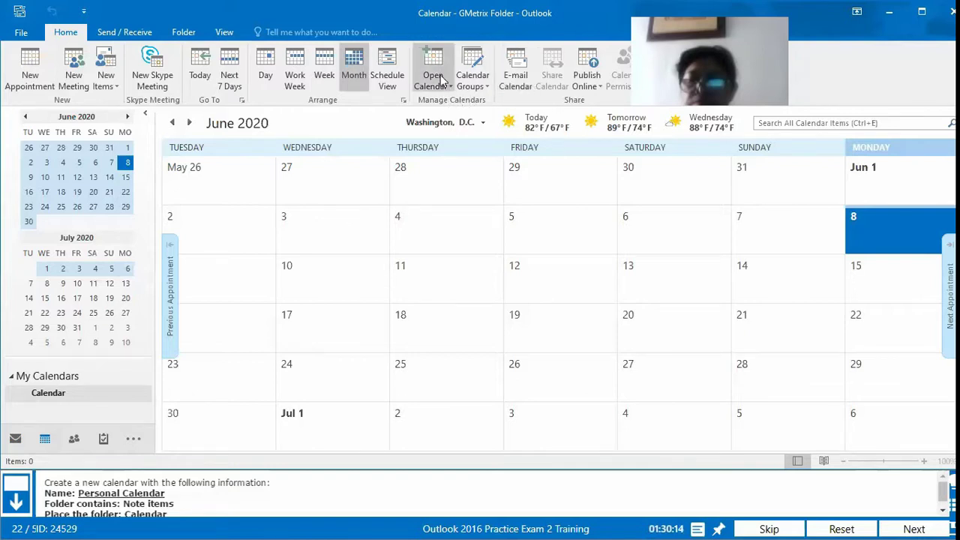
# Step: Show the Open Calendar menu's options on the Home tab
pyautogui.click(442, 83)
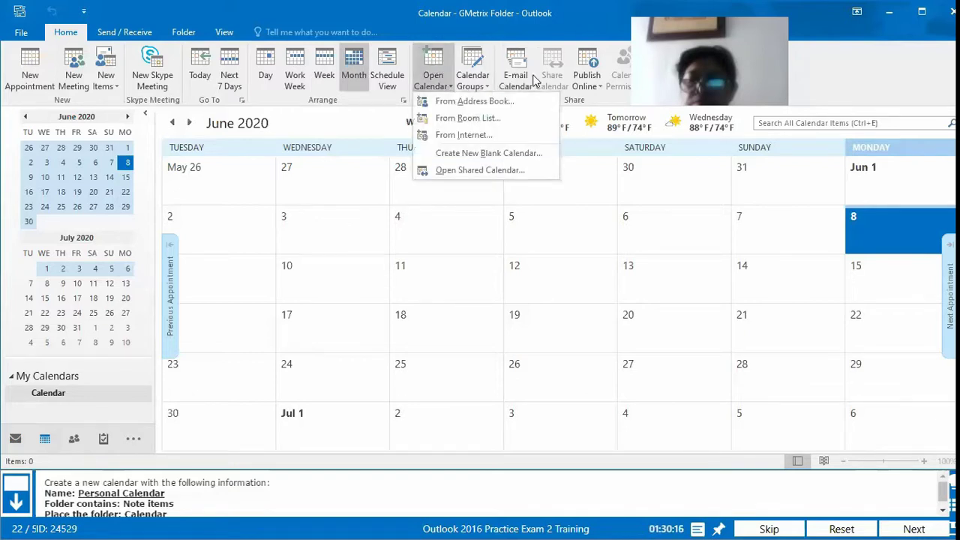
pyautogui.press('Escape')
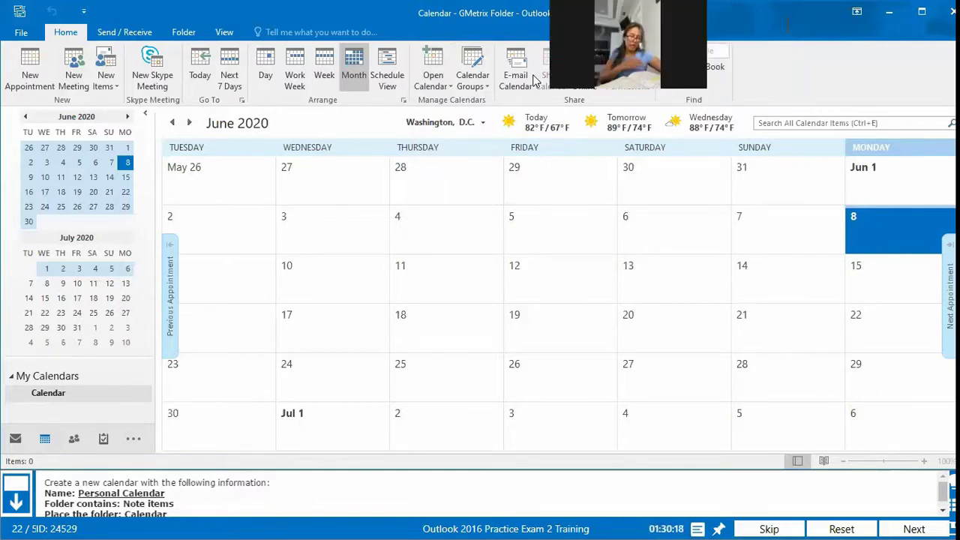
pyautogui.click(435, 81)
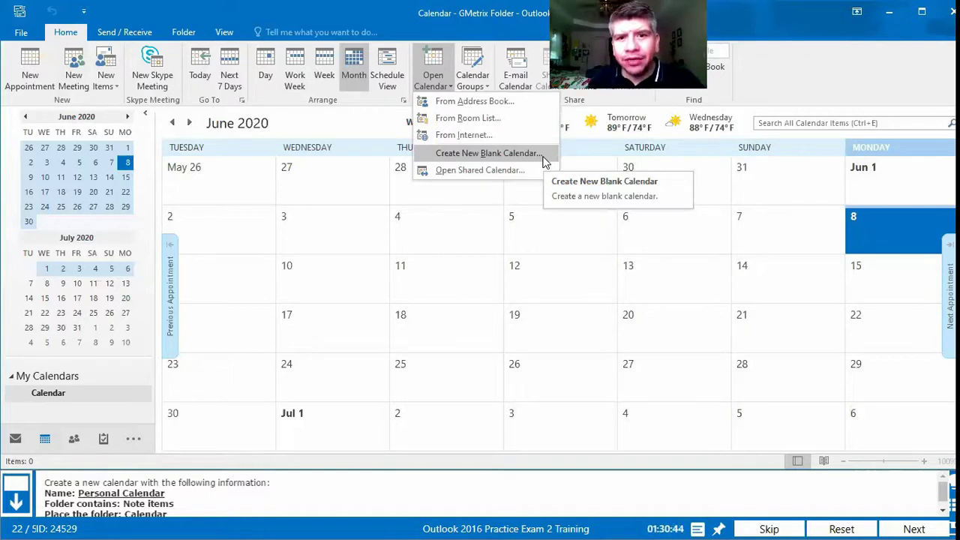
# Step: Create a blank calendar named 'Personal Calendar' containing Note Items, placed under Calendar
pyautogui.click(523, 160)
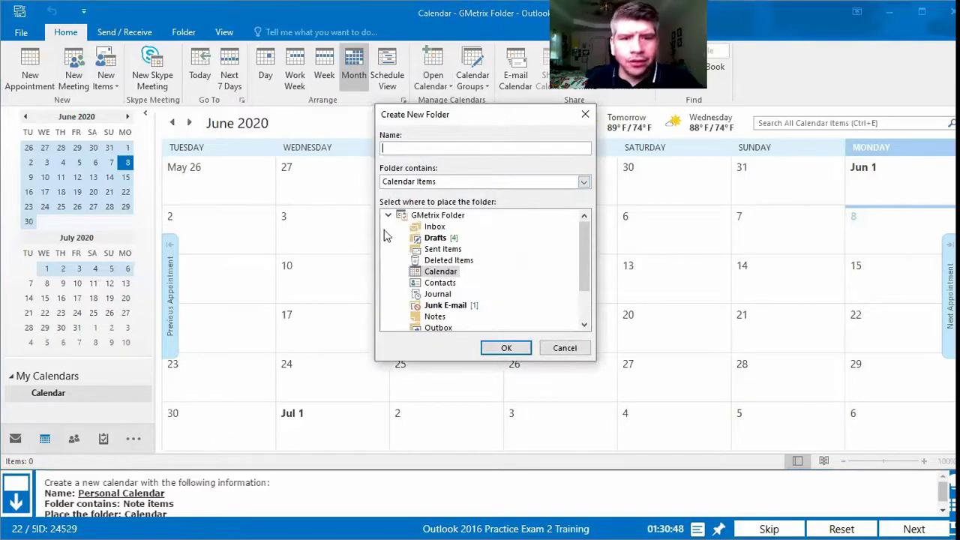
pyautogui.write('Pers')
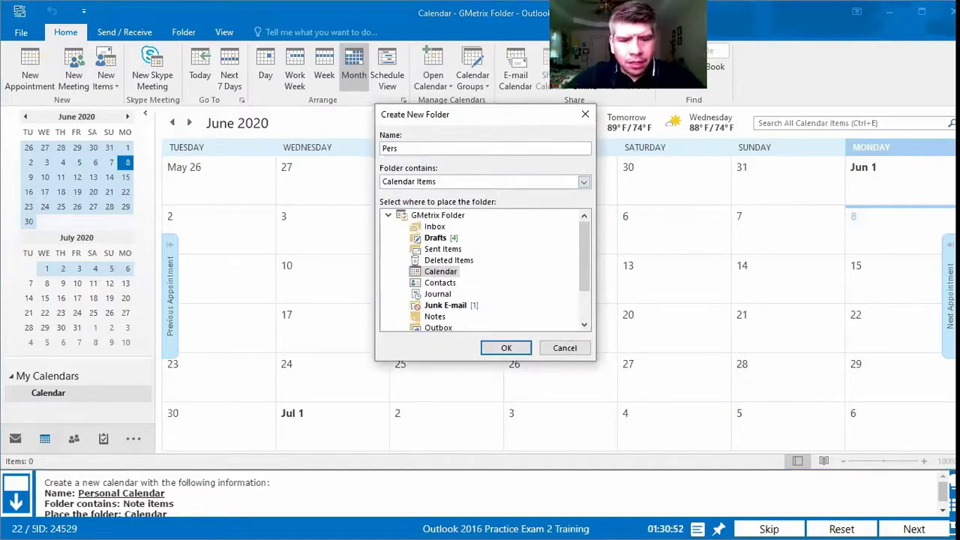
pyautogui.write('onal Calendar')
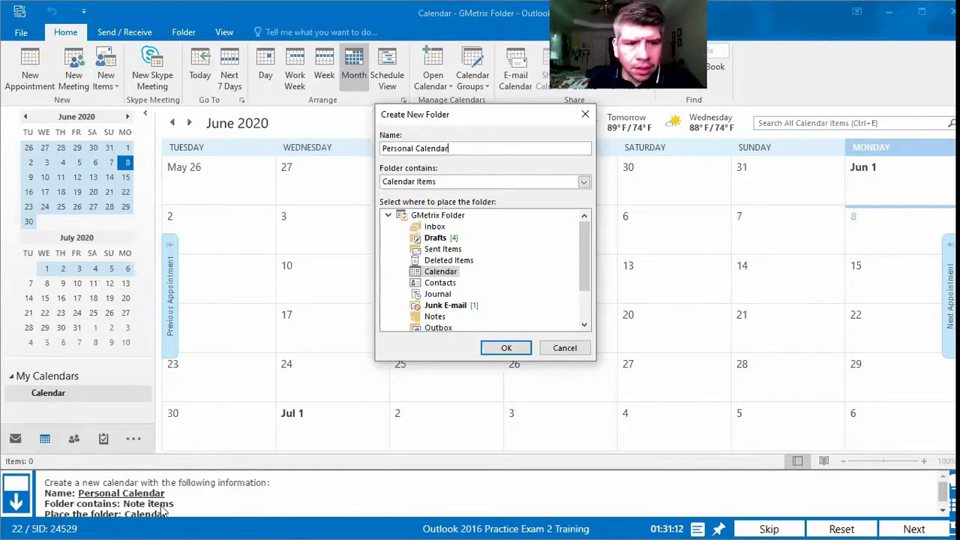
pyautogui.scroll(-1, 155, 513)
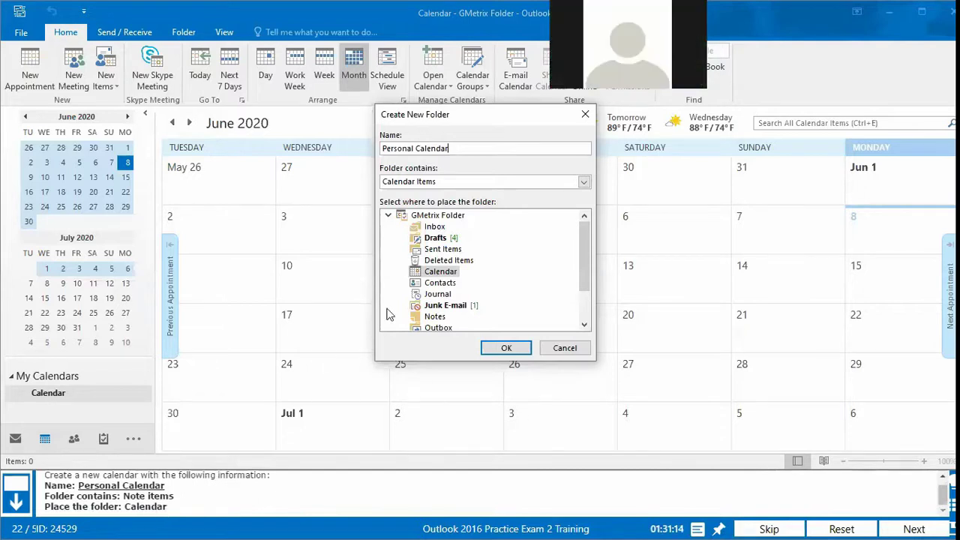
pyautogui.click(585, 183)
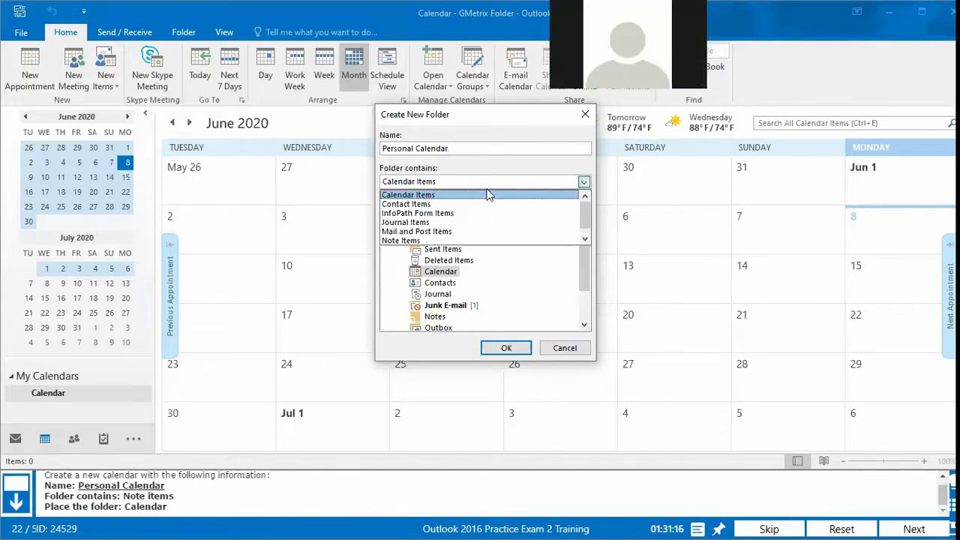
pyautogui.click(420, 241)
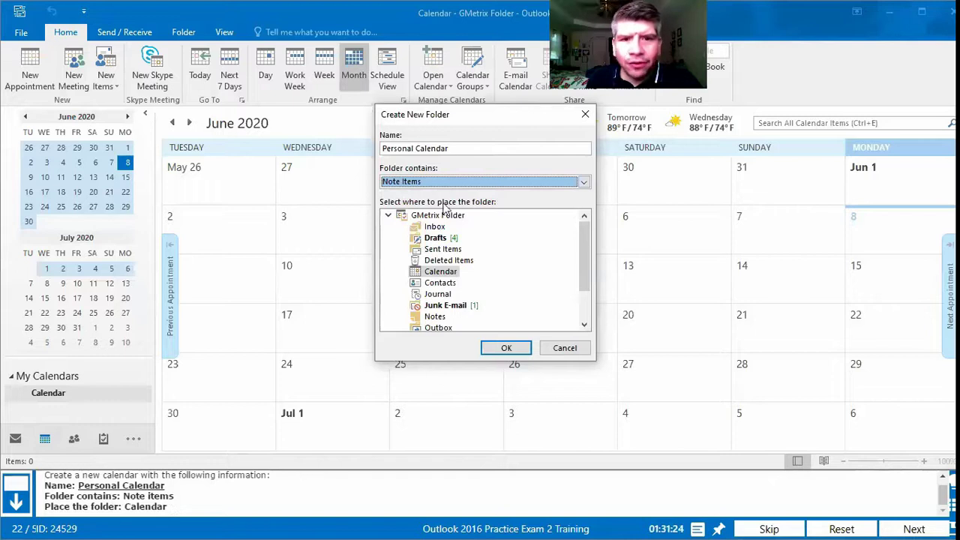
pyautogui.click(450, 273)
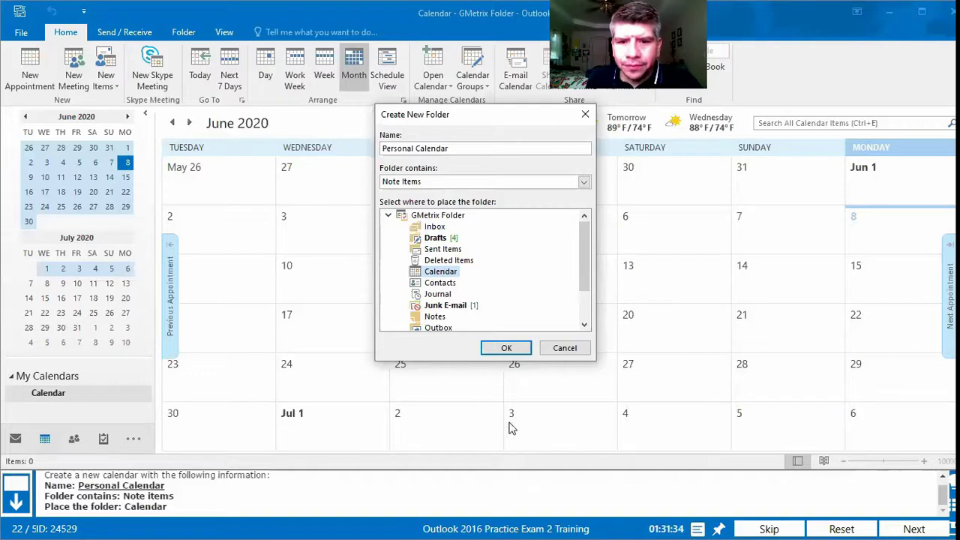
pyautogui.click(498, 348)
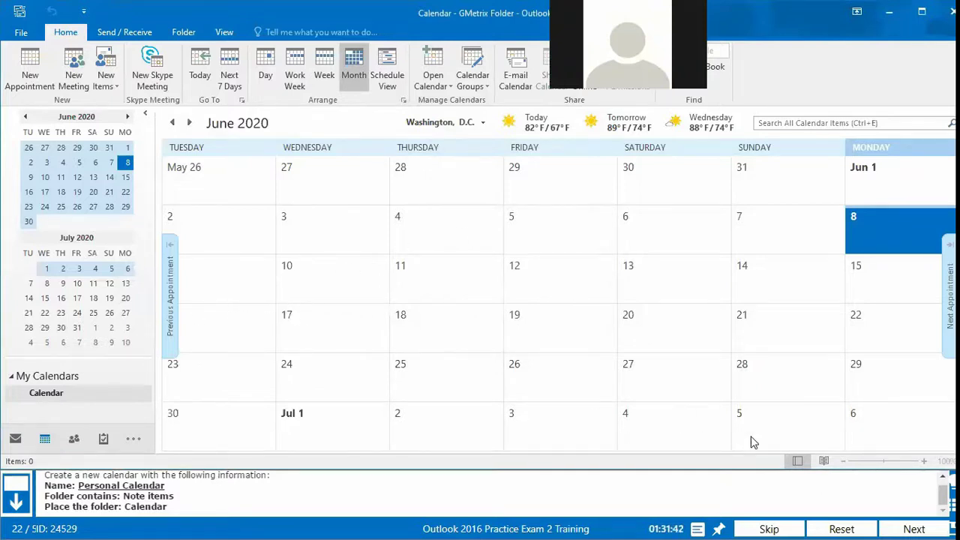
# Step: Submit question 22 for grading (1/1) and move on to question 23
pyautogui.click(892, 527)
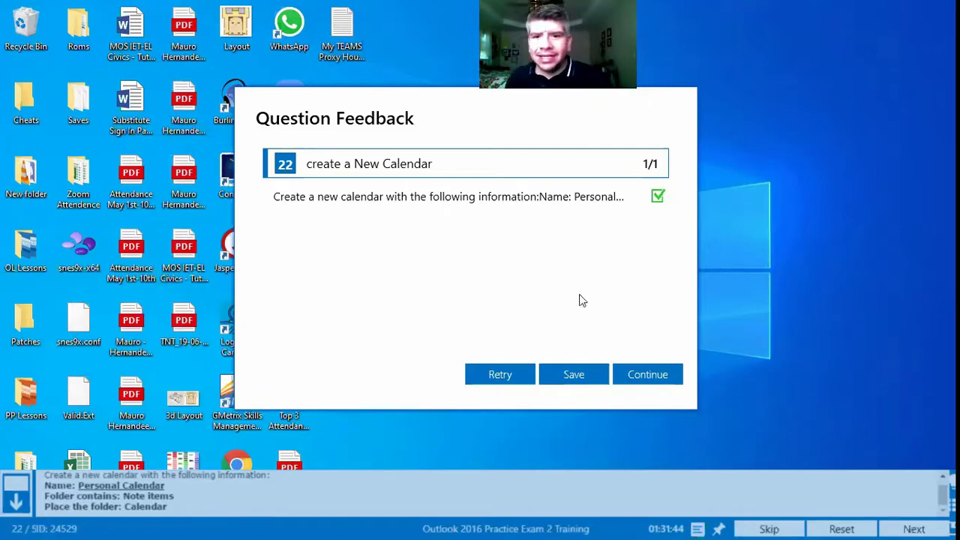
pyautogui.click(665, 379)
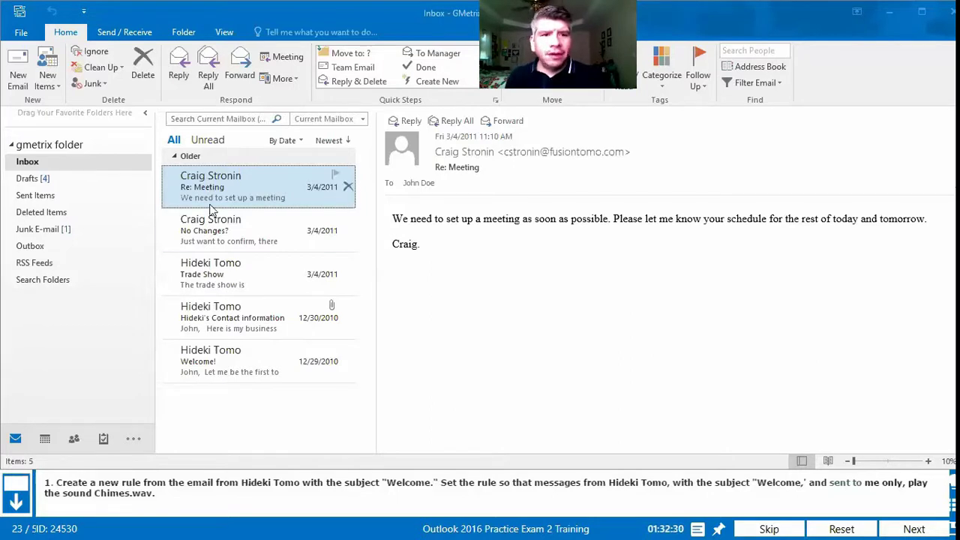
# Step: Select the Welcome! email in the GMetrix Folder inbox and open it in a separate window
pyautogui.click(216, 363)
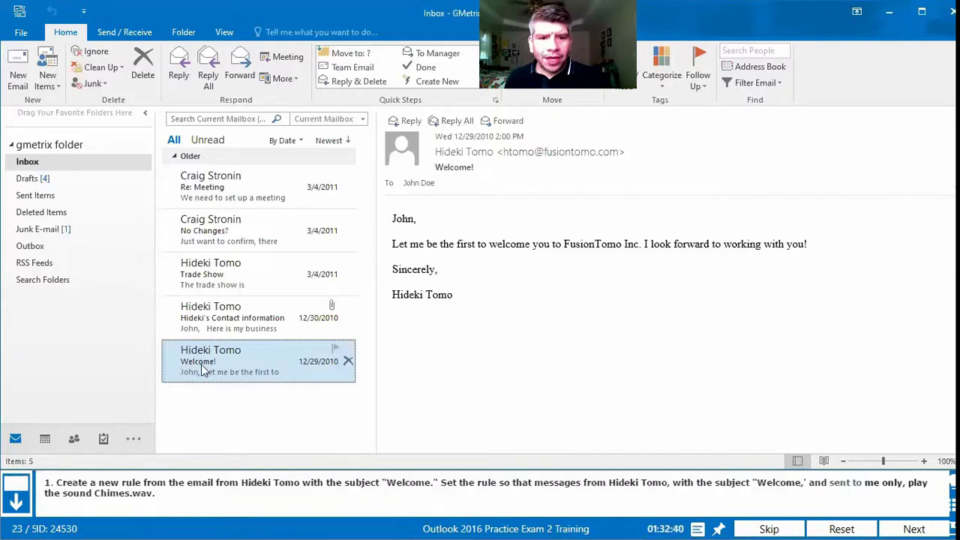
pyautogui.click(551, 75)
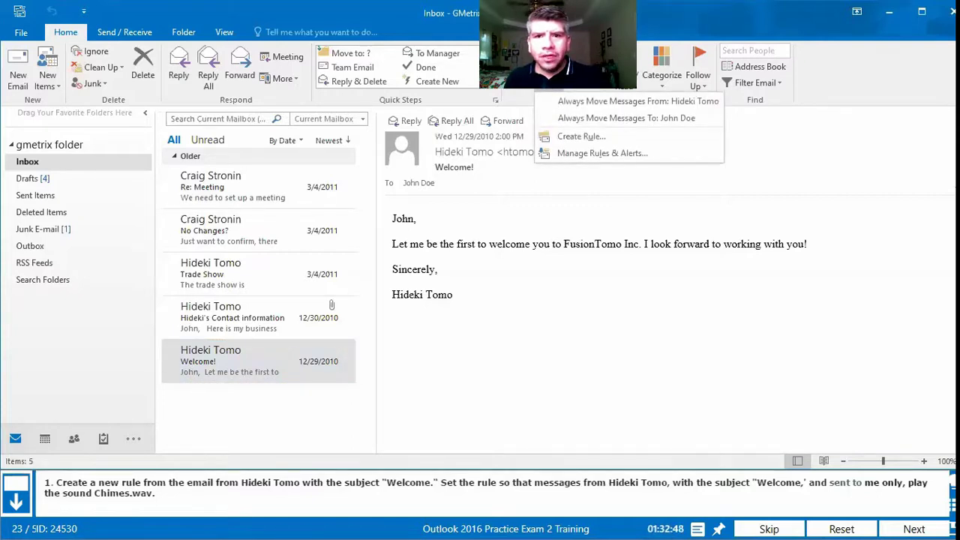
pyautogui.click(223, 368)
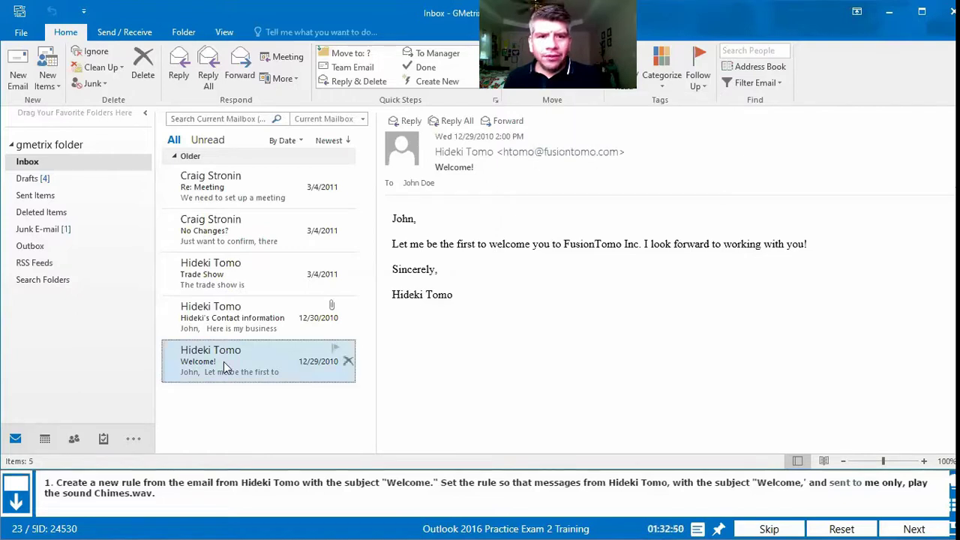
pyautogui.doubleClick(223, 367)
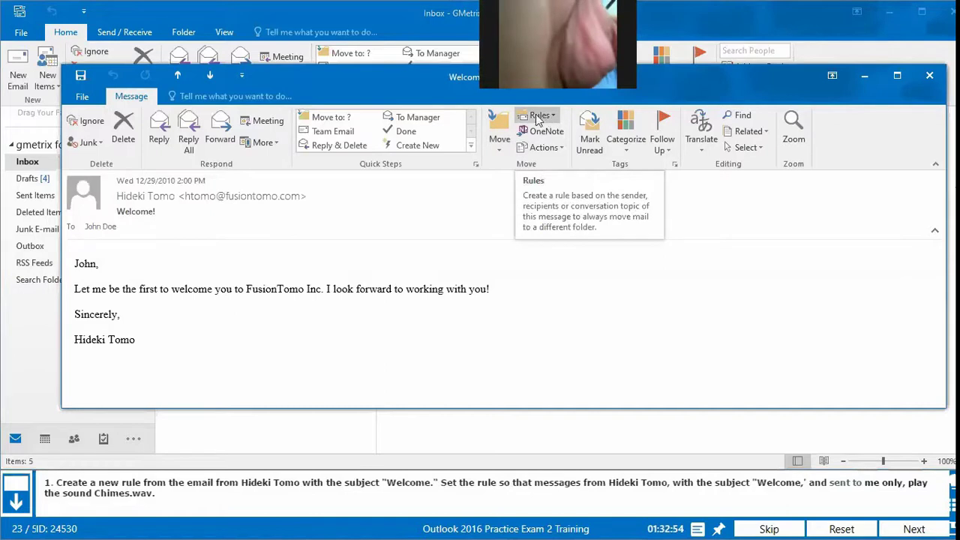
# Step: Start a new rule from the Welcome! email using Rules > Create Rule
pyautogui.click(929, 75)
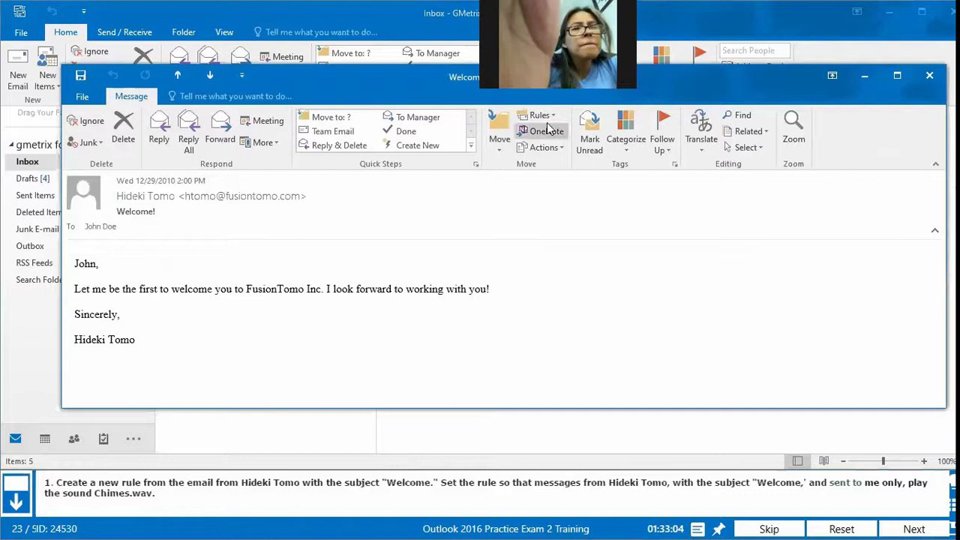
pyautogui.click(552, 117)
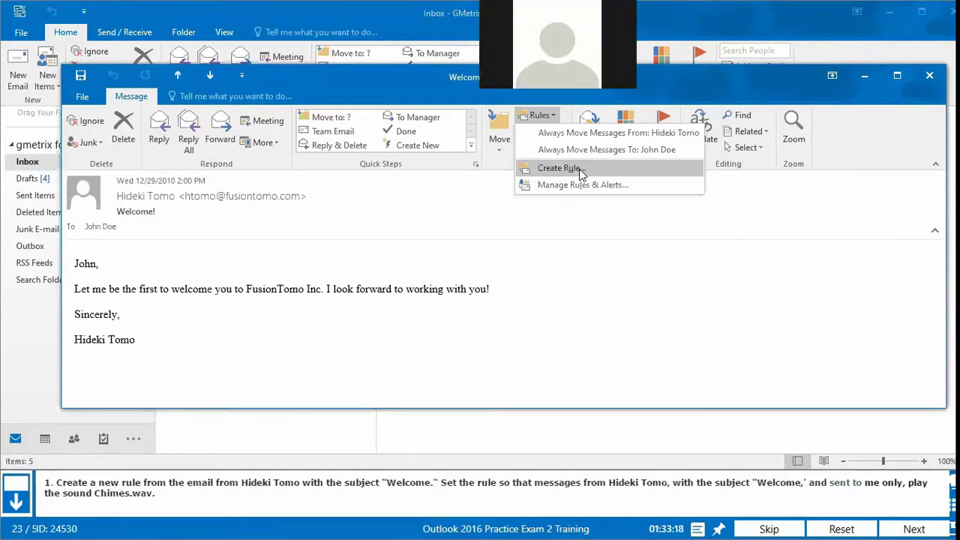
pyautogui.click(579, 169)
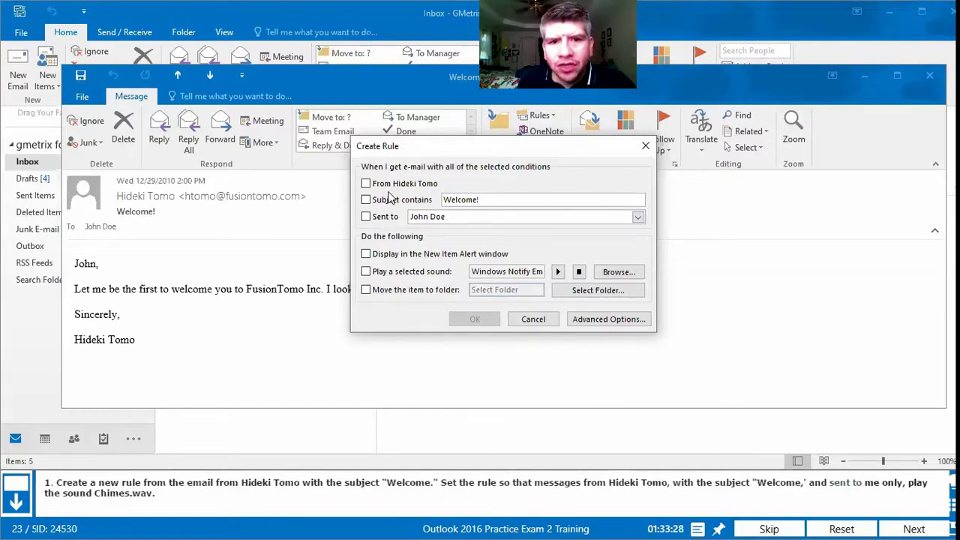
# Step: Tick From the sender, Subject contains 'Welcome,', Sent to me only, and Play a selected sound
pyautogui.click(365, 185)
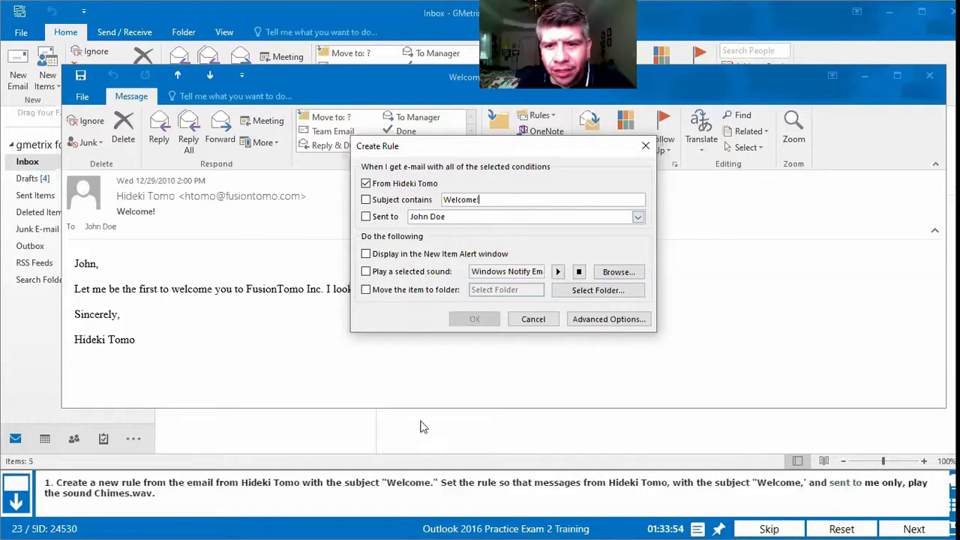
pyautogui.write(',')
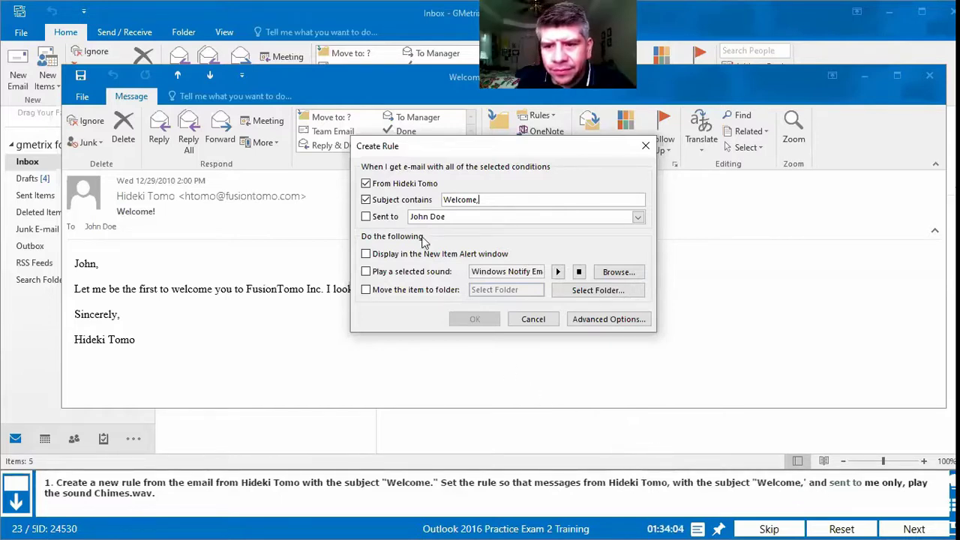
pyautogui.click(367, 219)
pyautogui.click(510, 218)
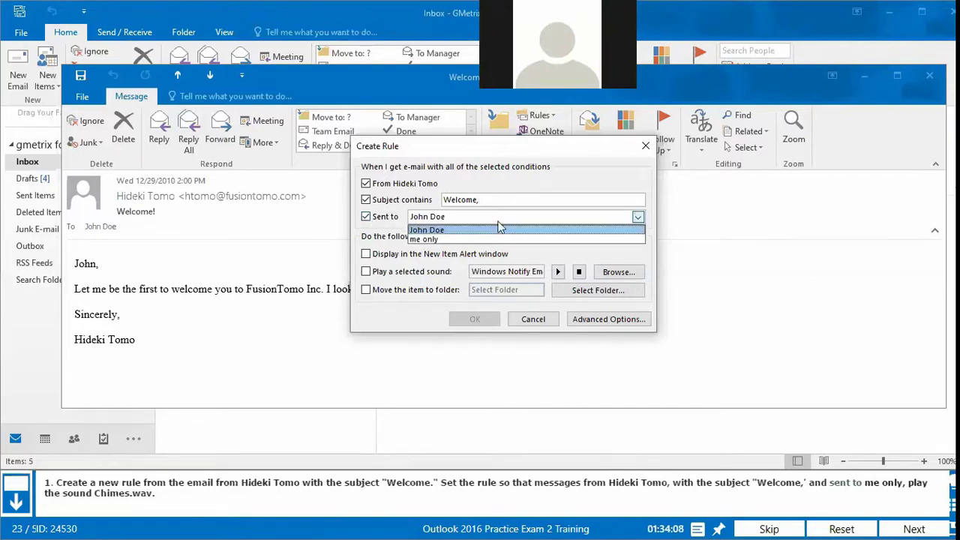
pyautogui.click(431, 239)
pyautogui.click(442, 222)
pyautogui.click(431, 228)
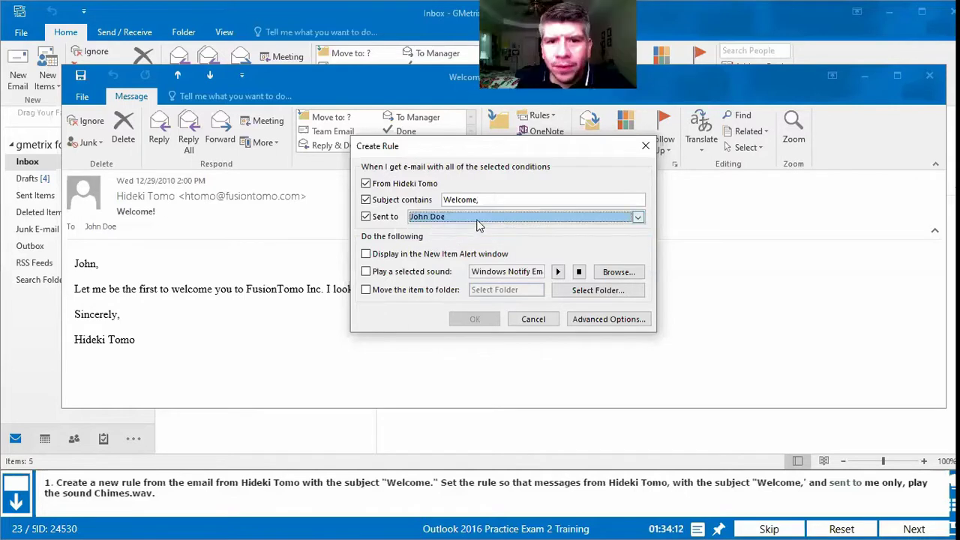
pyautogui.click(478, 222)
pyautogui.click(450, 240)
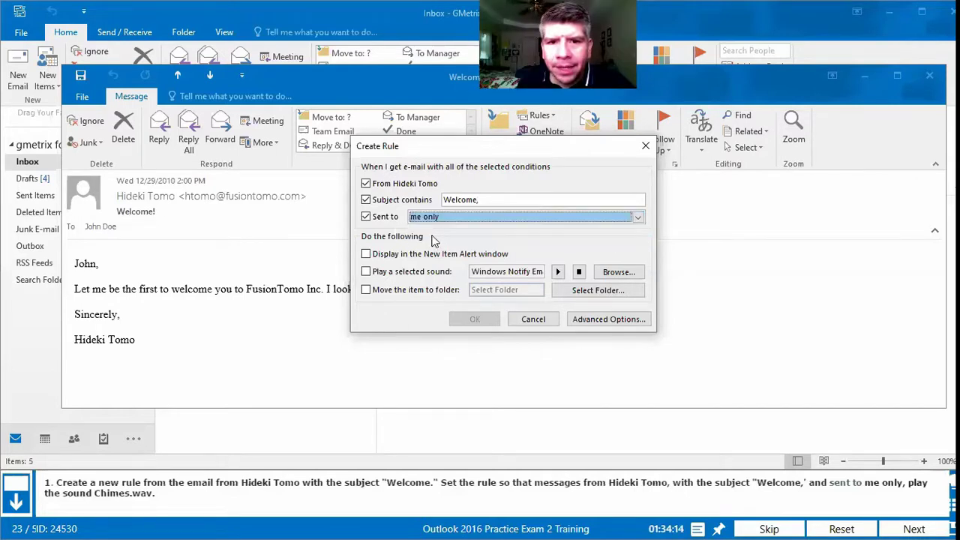
pyautogui.click(366, 184)
pyautogui.click(365, 199)
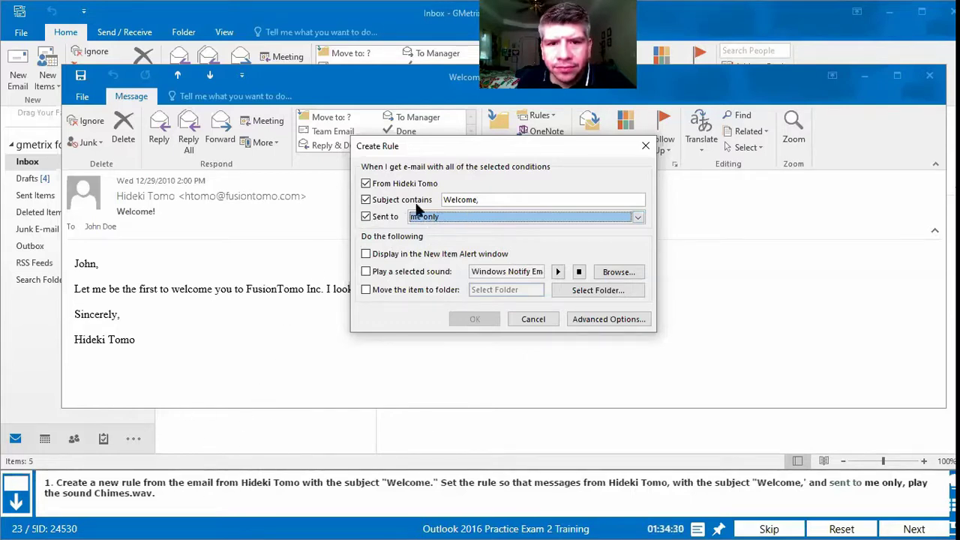
pyautogui.click(366, 273)
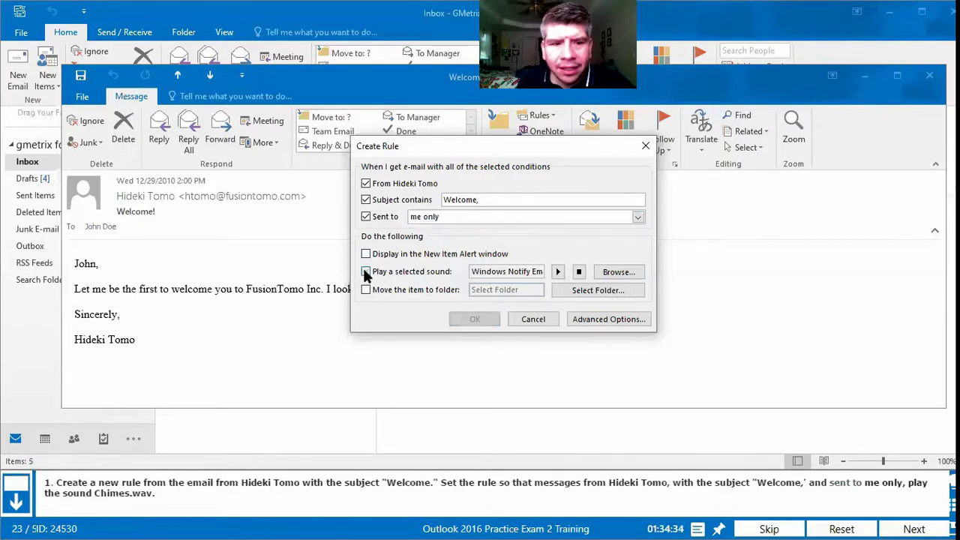
# Step: Browse the Windows Media folder and choose chimes as the rule's sound
pyautogui.click(616, 274)
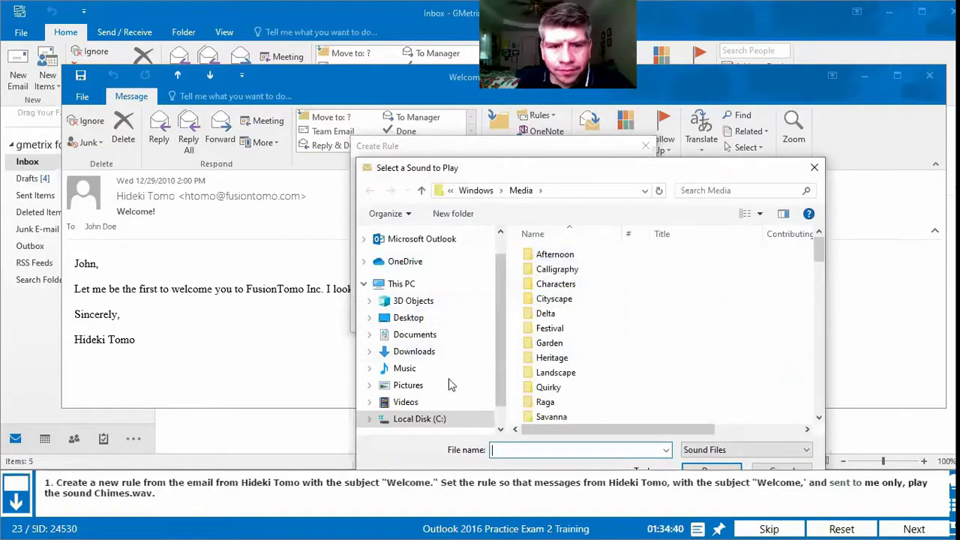
pyautogui.scroll(-15, 574, 304)
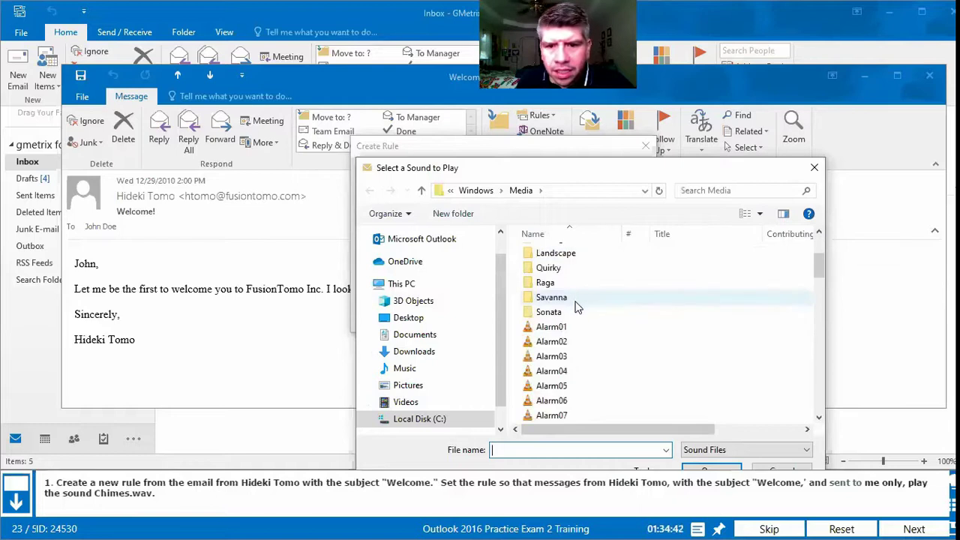
pyautogui.scroll(18, 576, 341)
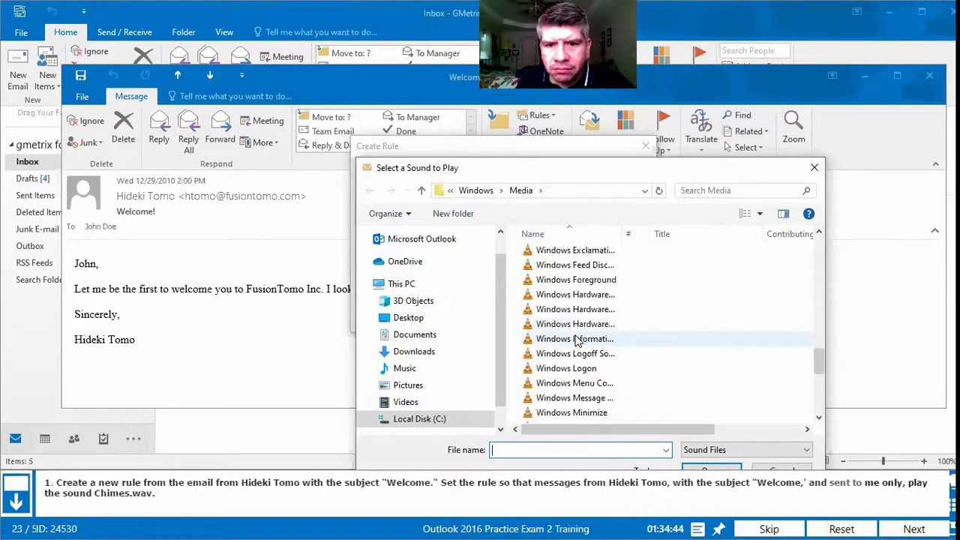
pyautogui.scroll(-3, 574, 341)
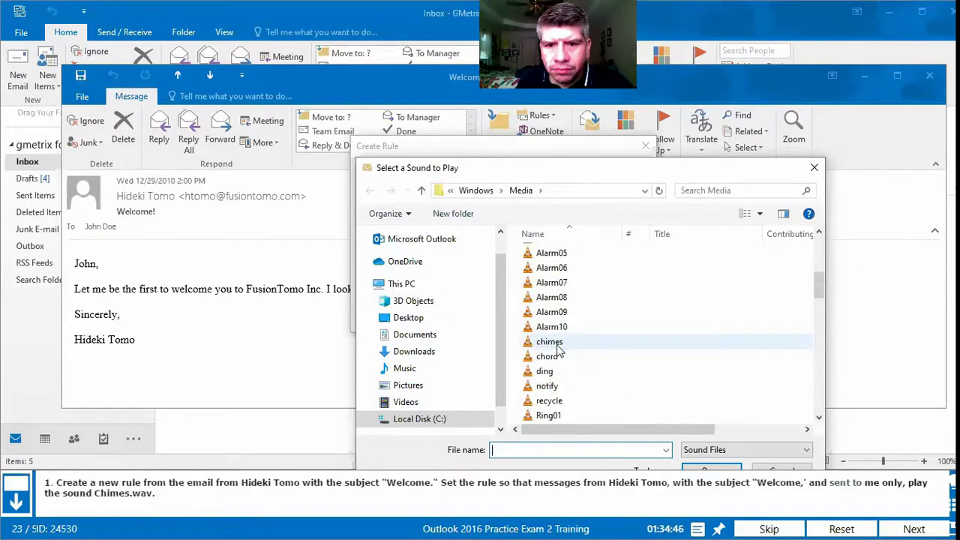
pyautogui.click(557, 345)
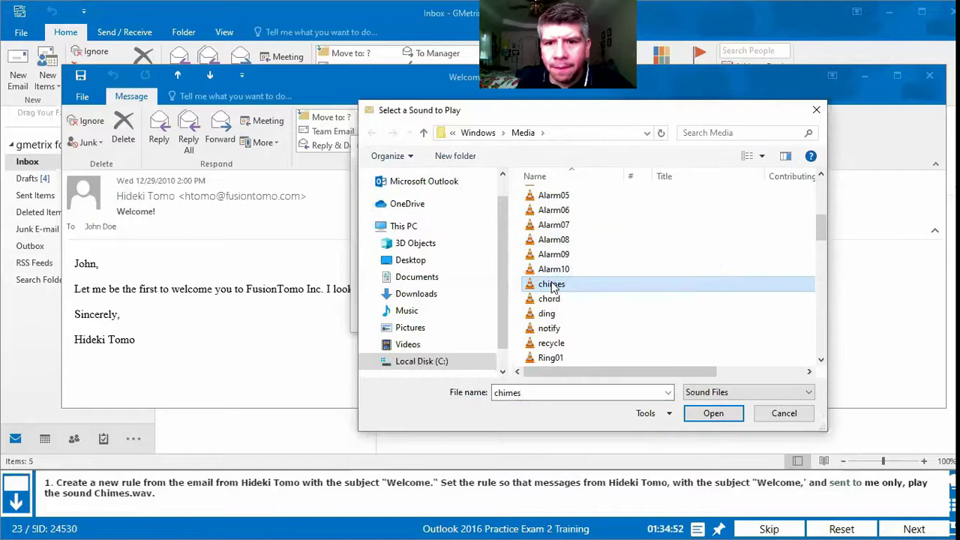
pyautogui.doubleClick(554, 284)
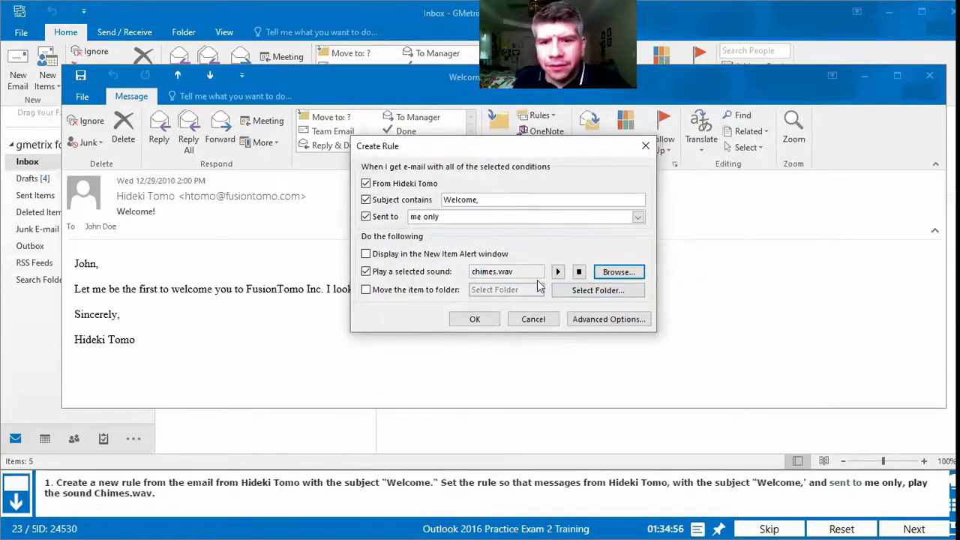
# Step: Save the rule, dismiss the success confirmation, and close the Welcome message window
pyautogui.click(467, 321)
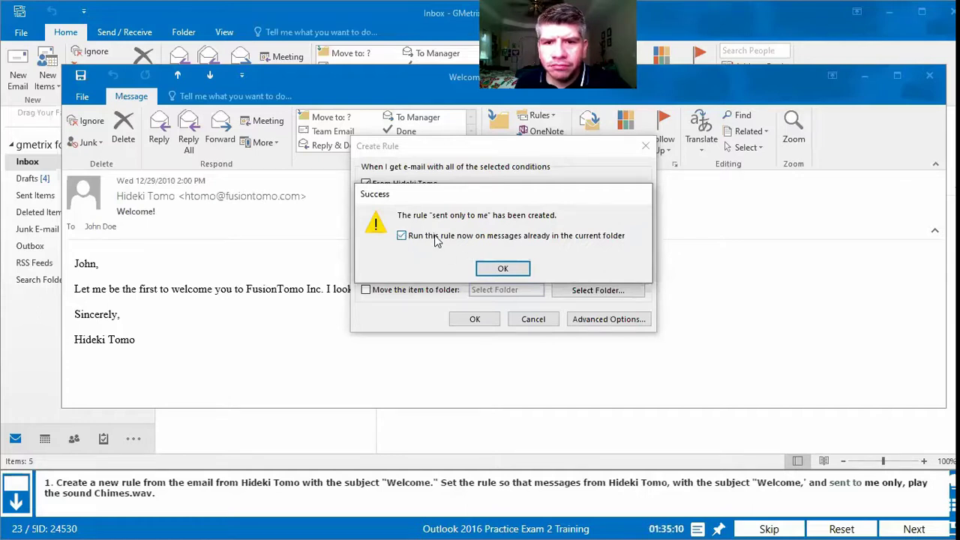
pyautogui.click(502, 268)
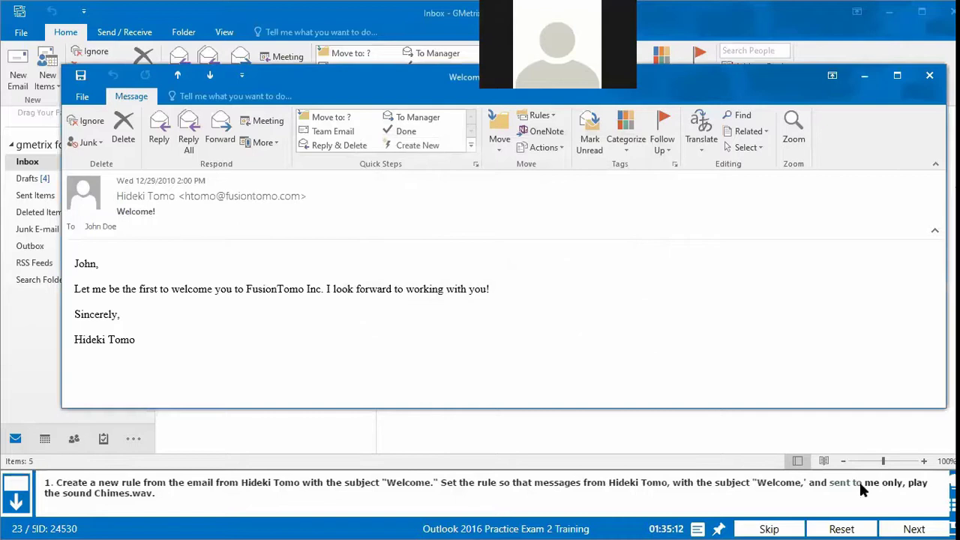
pyautogui.click(930, 75)
# Step: Submit question 23 for grading, then choose Retry on the feedback screen
pyautogui.click(914, 529)
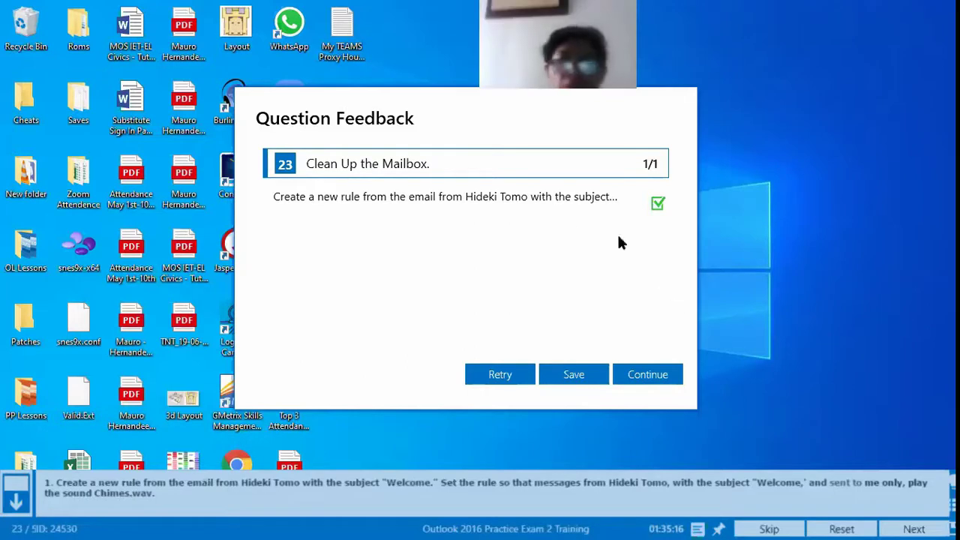
pyautogui.click(503, 375)
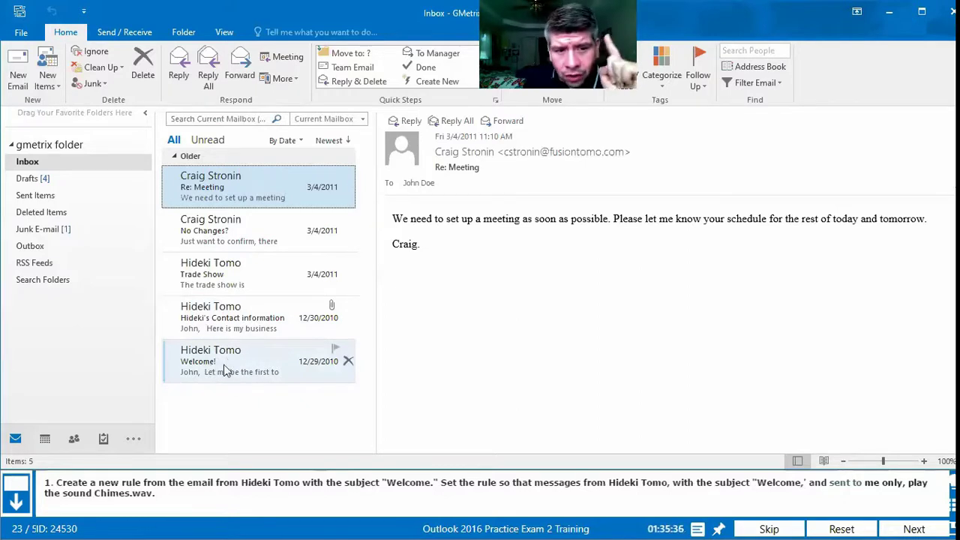
# Step: Reopen the Welcome message in its own window and start a fresh Create Rule from it
pyautogui.doubleClick(223, 364)
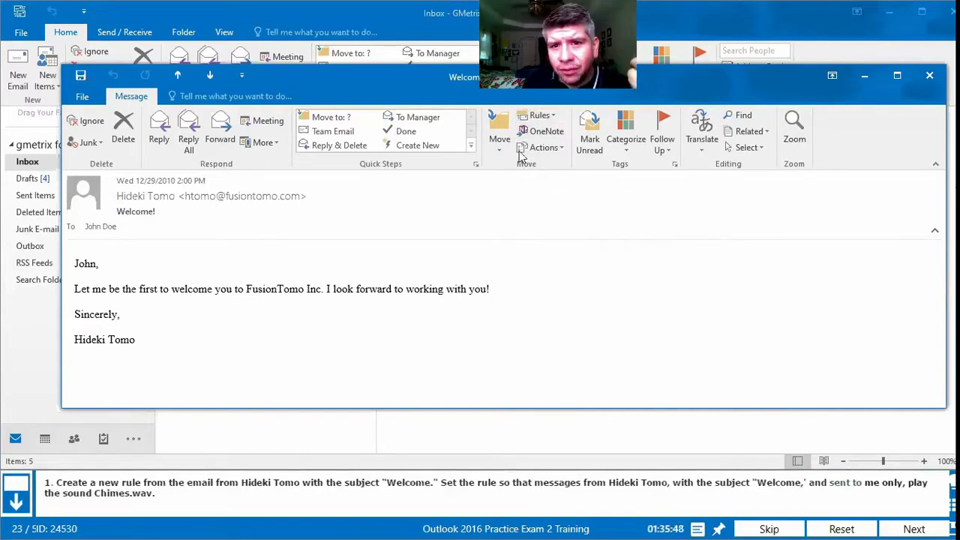
pyautogui.click(555, 118)
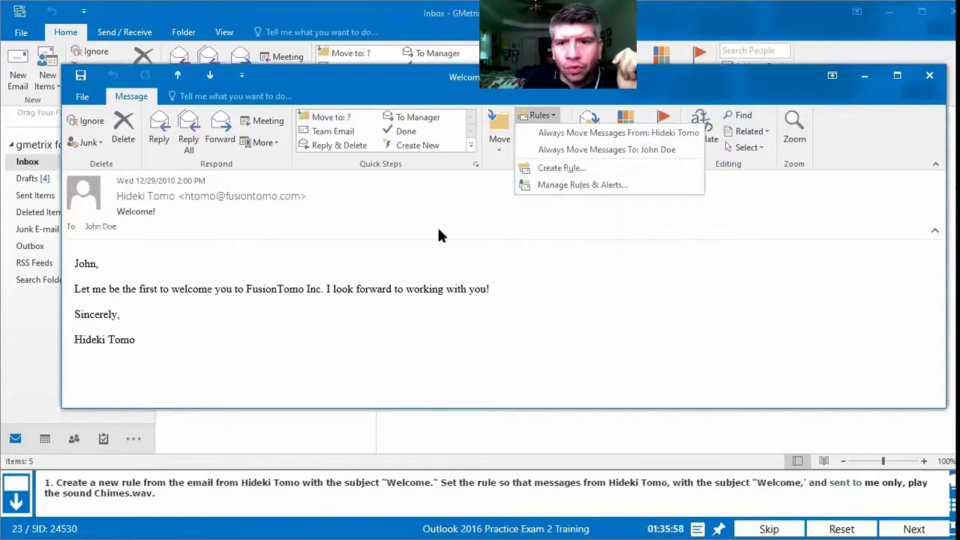
pyautogui.click(562, 169)
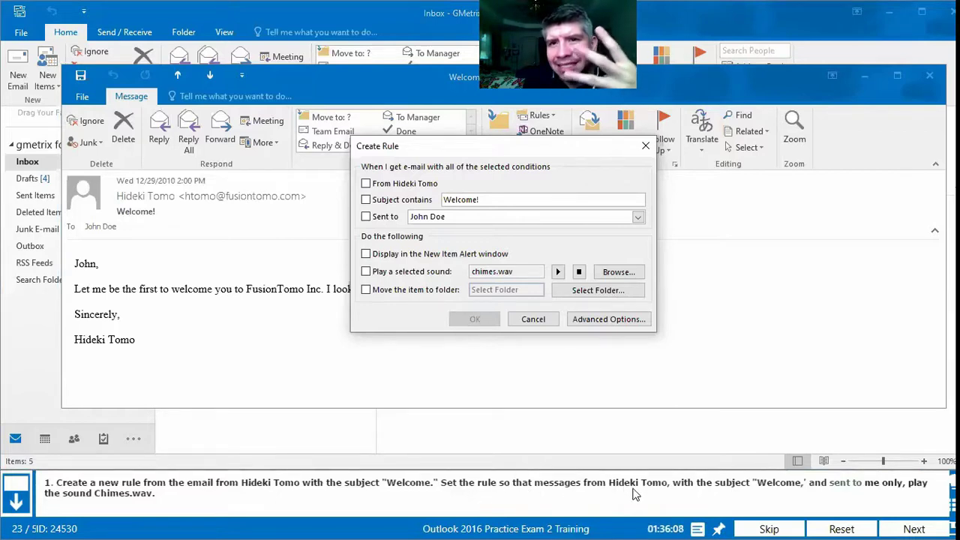
# Step: Tick From the sender, change Subject contains to 'Welcome,', tick Sent to me only and Play a selected sound
pyautogui.click(367, 186)
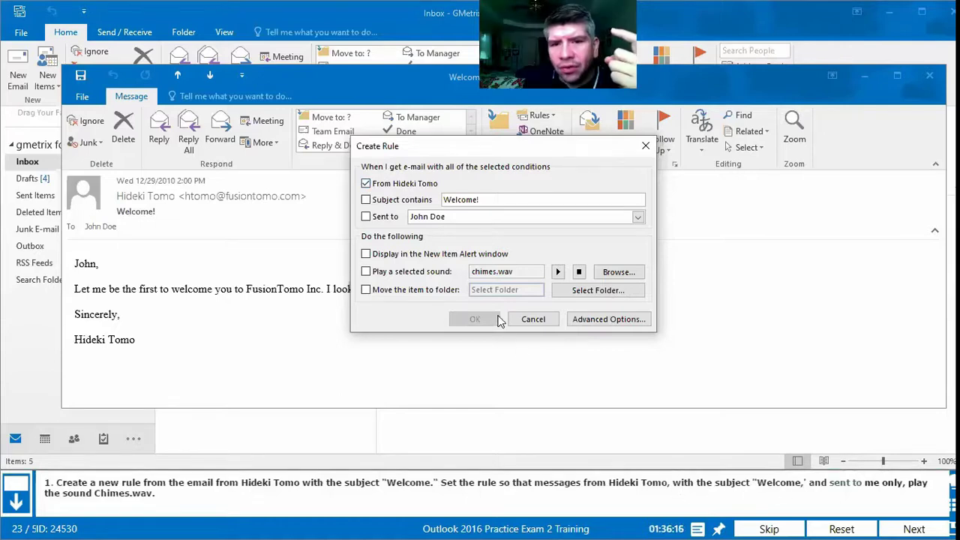
pyautogui.click(484, 199)
pyautogui.press('BackSpace')
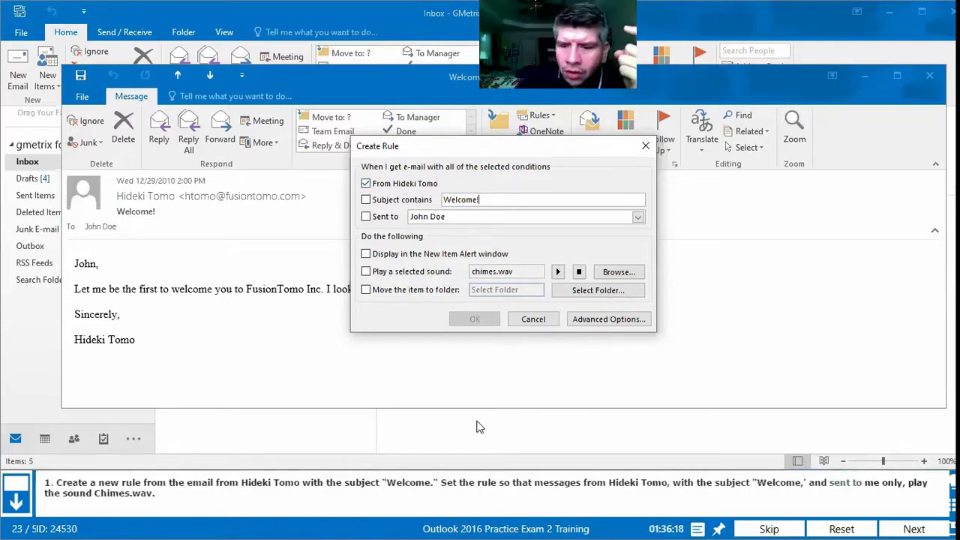
pyautogui.write(',')
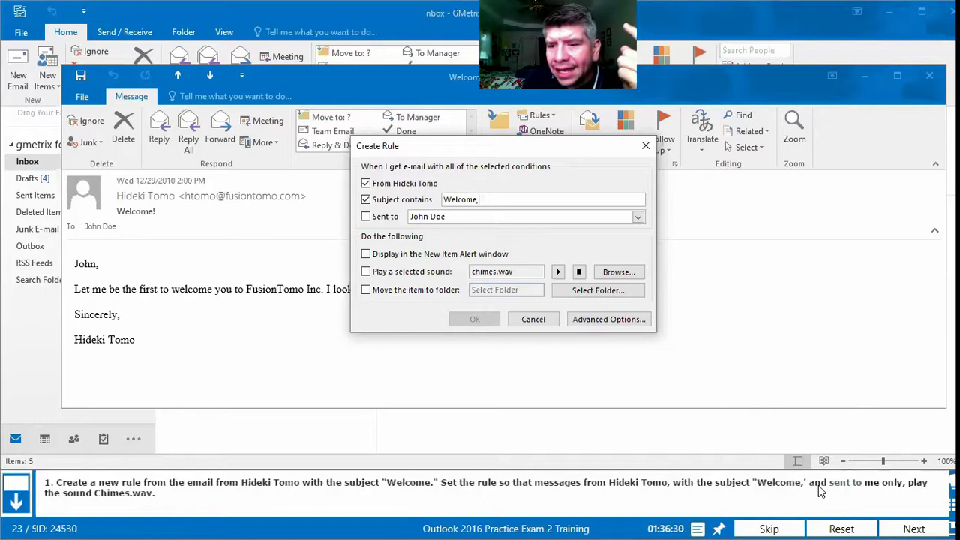
pyautogui.click(558, 271)
pyautogui.click(368, 219)
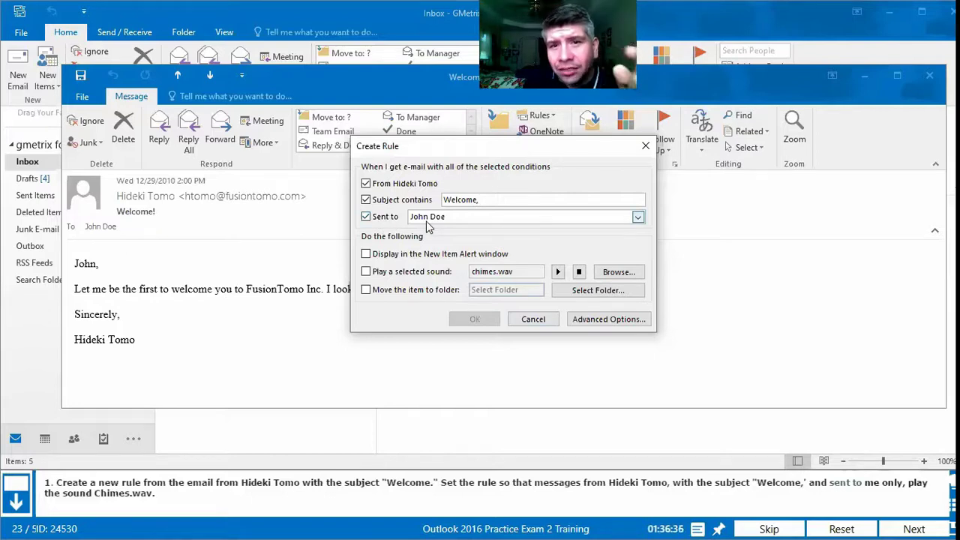
pyautogui.click(638, 216)
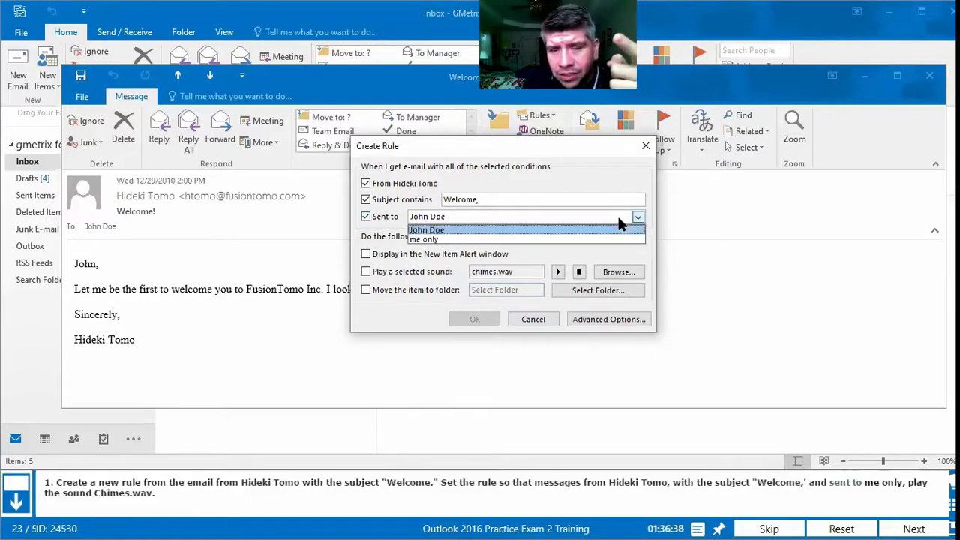
pyautogui.click(431, 240)
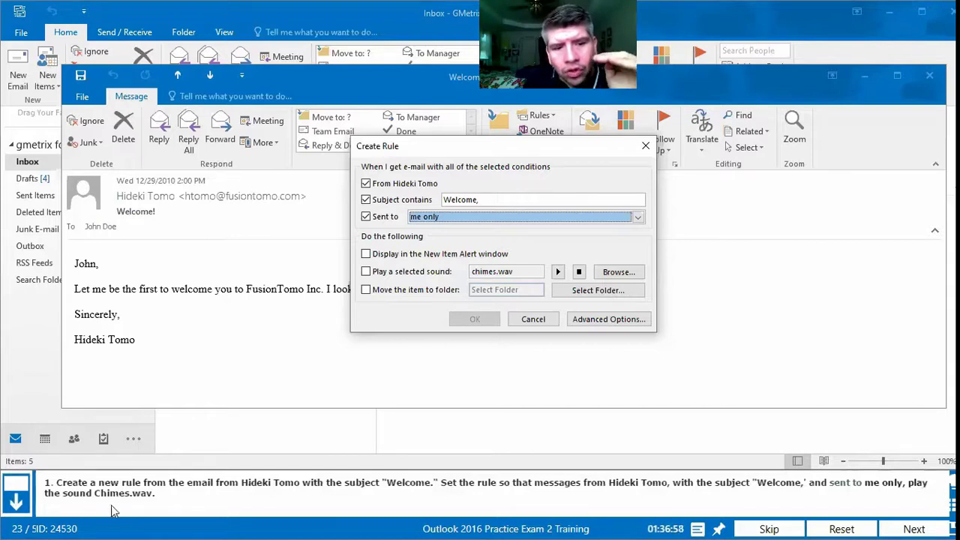
pyautogui.click(366, 274)
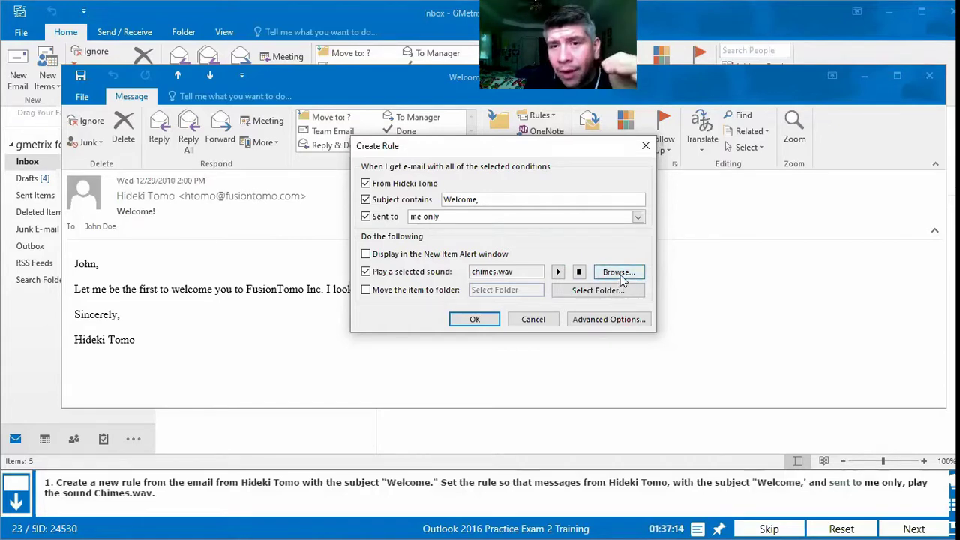
pyautogui.click(619, 273)
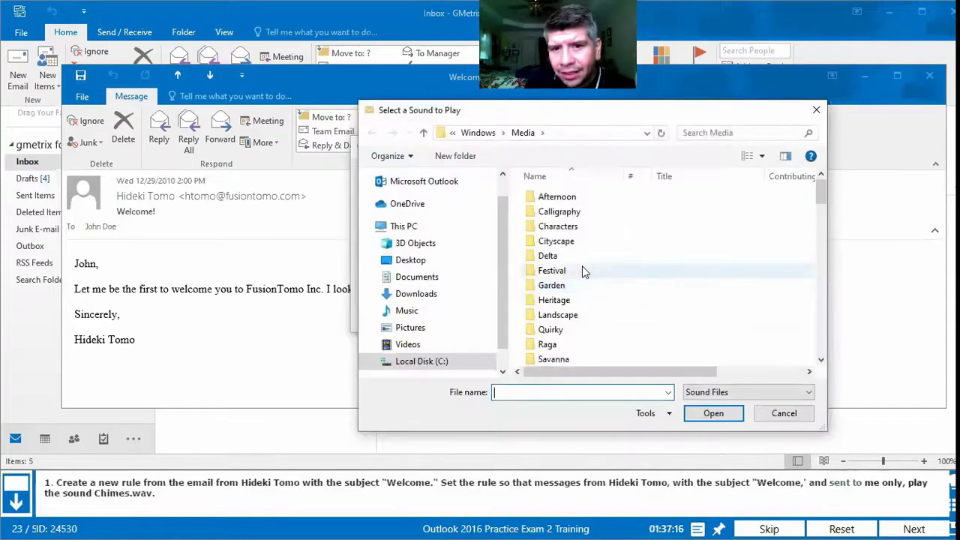
pyautogui.scroll(-6, 566, 210)
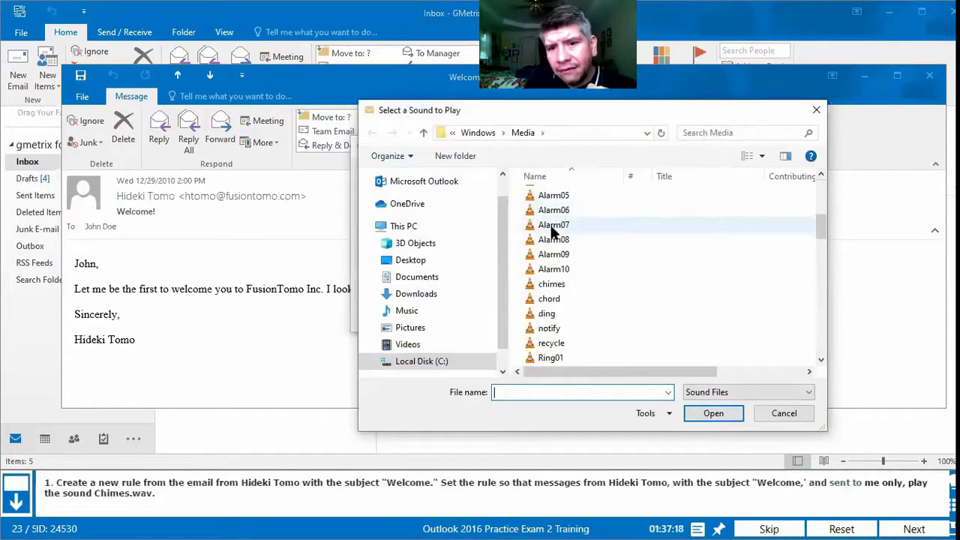
pyautogui.scroll(-3, 559, 240)
pyautogui.scroll(3, 554, 255)
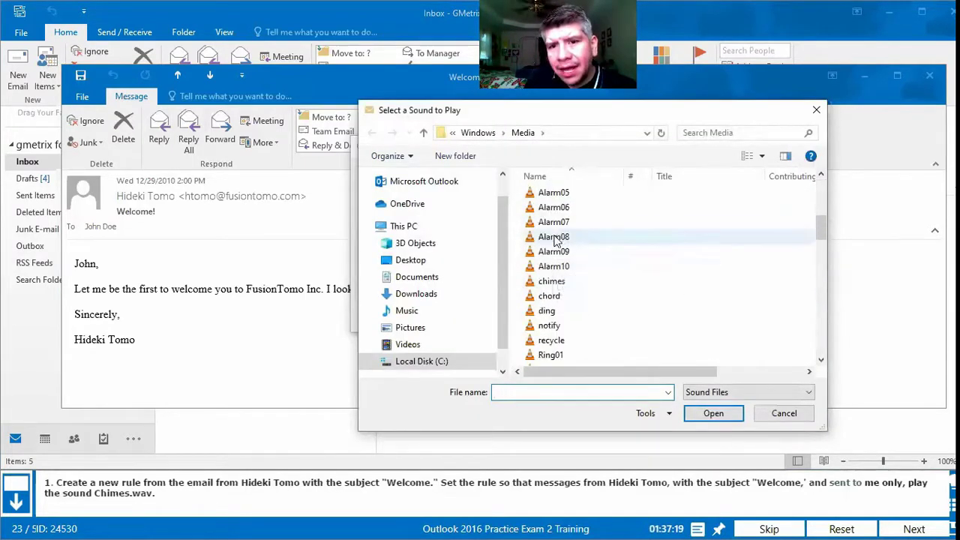
pyautogui.click(559, 283)
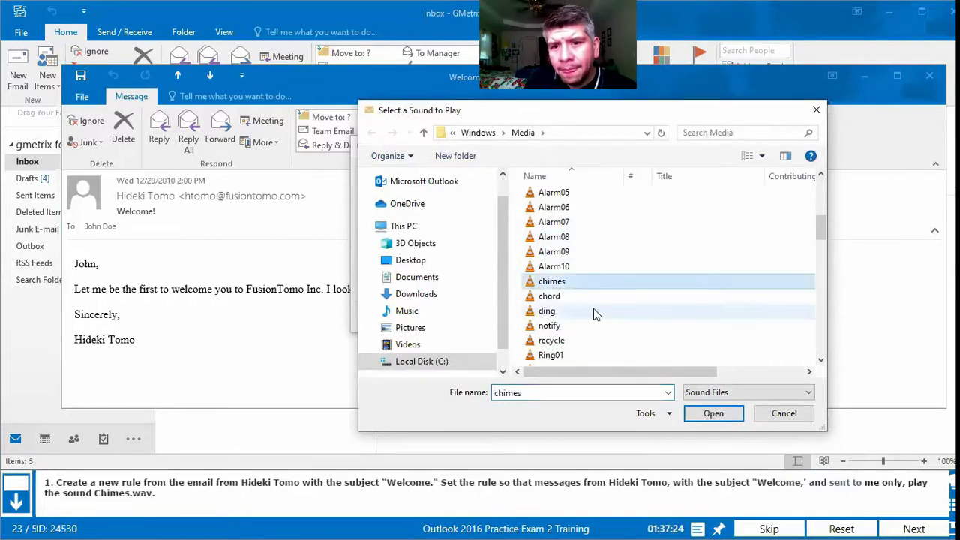
pyautogui.click(711, 414)
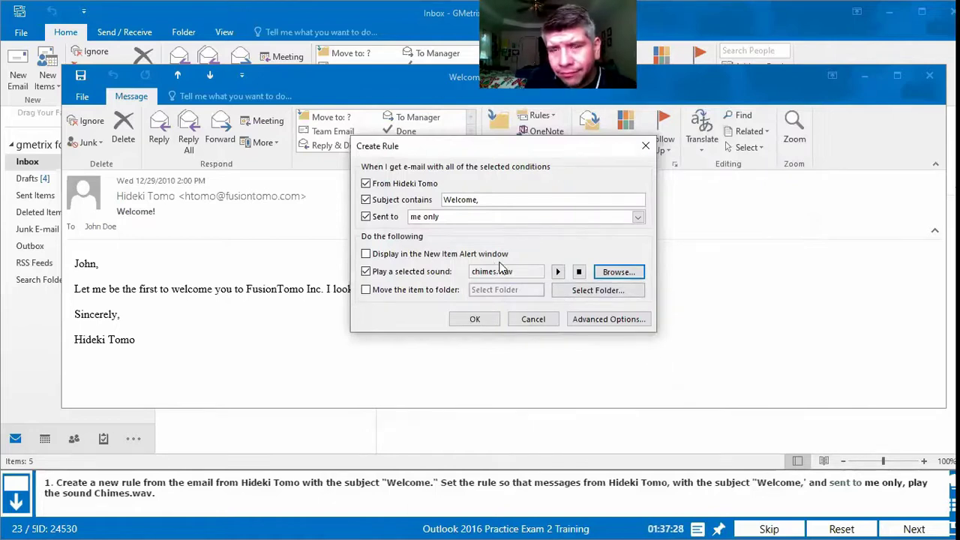
# Step: Save the retried rule and dismiss the rule-created confirmation
pyautogui.click(493, 321)
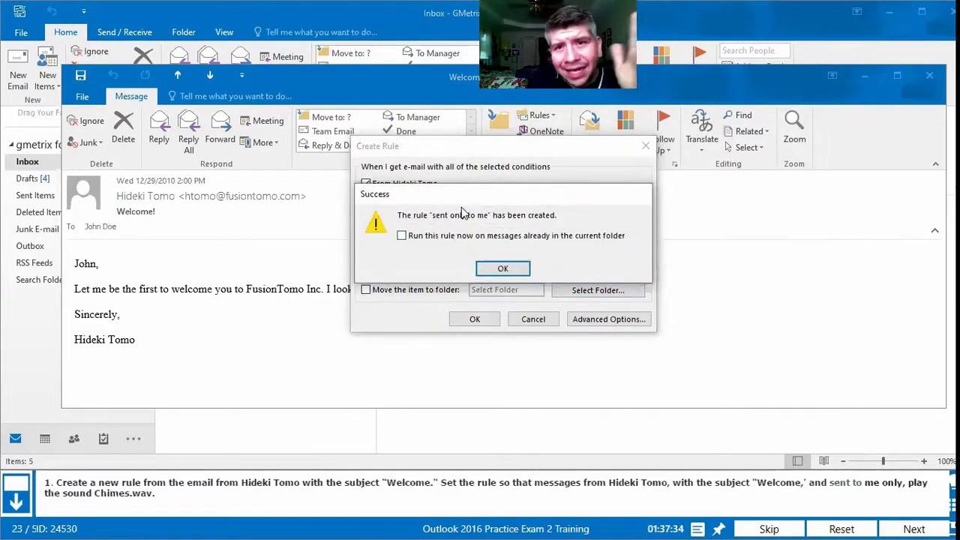
pyautogui.click(501, 268)
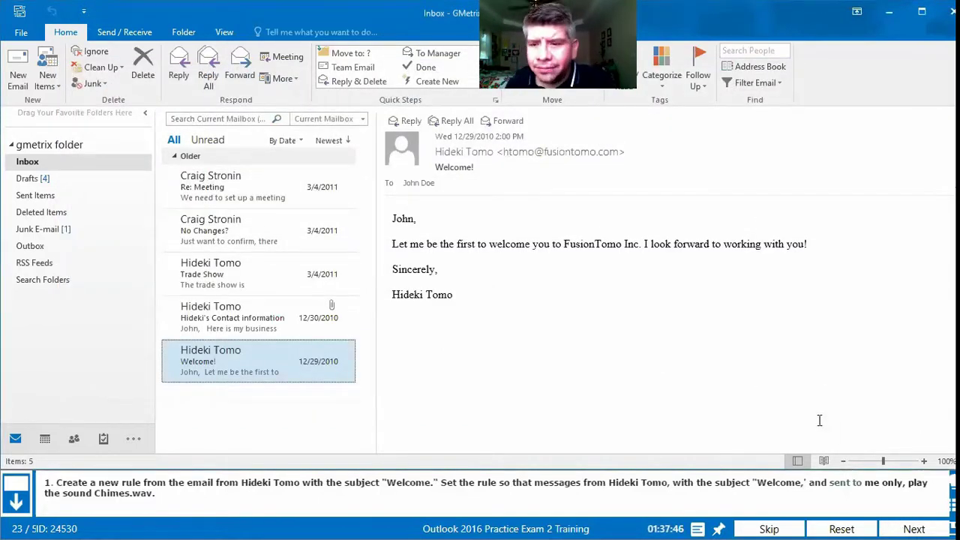
# Step: Submit the retried rule task for grading and continue to question 24
pyautogui.click(913, 527)
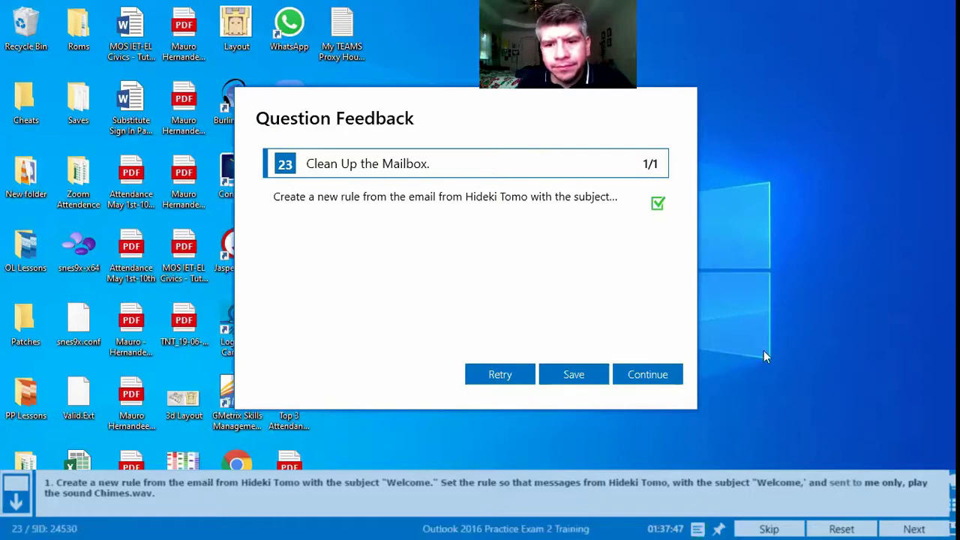
pyautogui.click(627, 367)
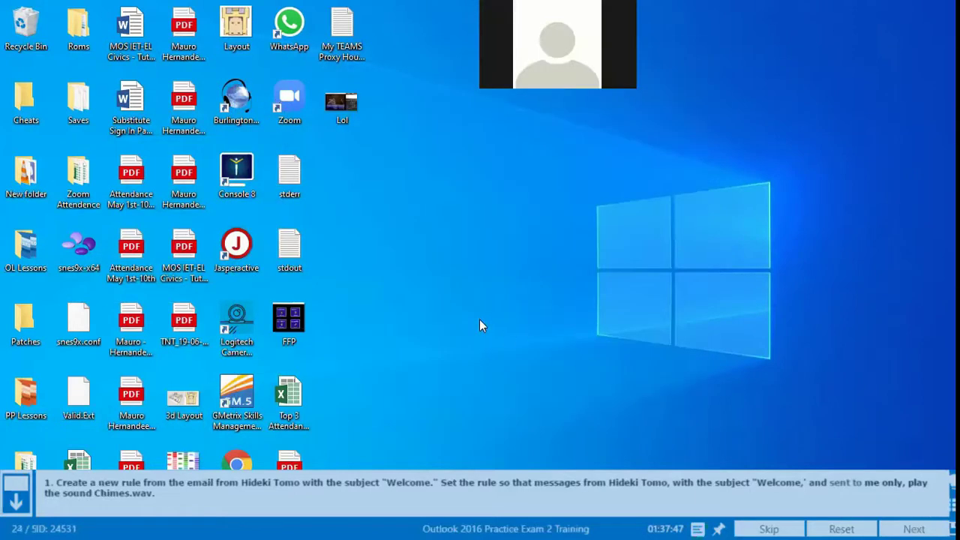
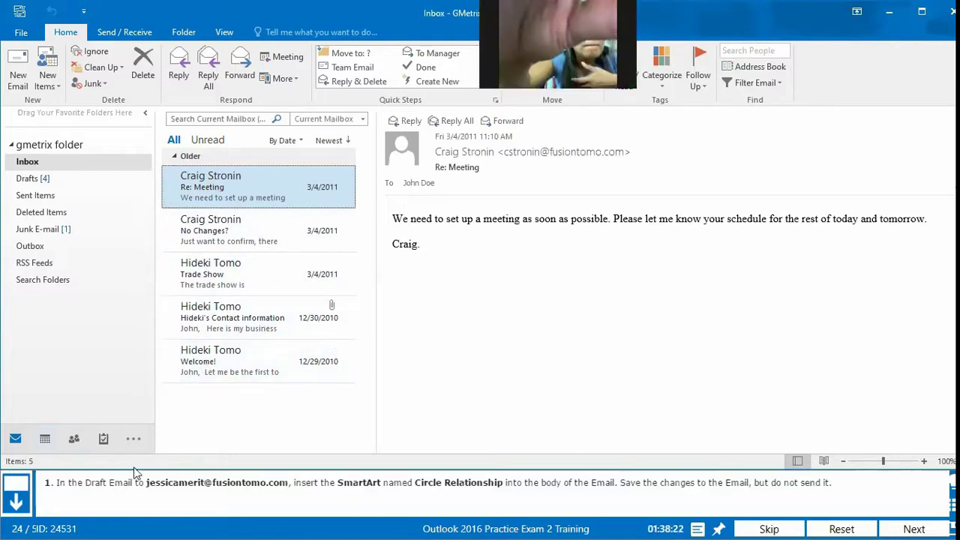
# Step: Open the Connections? draft from the Drafts folder in its own message window
pyautogui.click(30, 180)
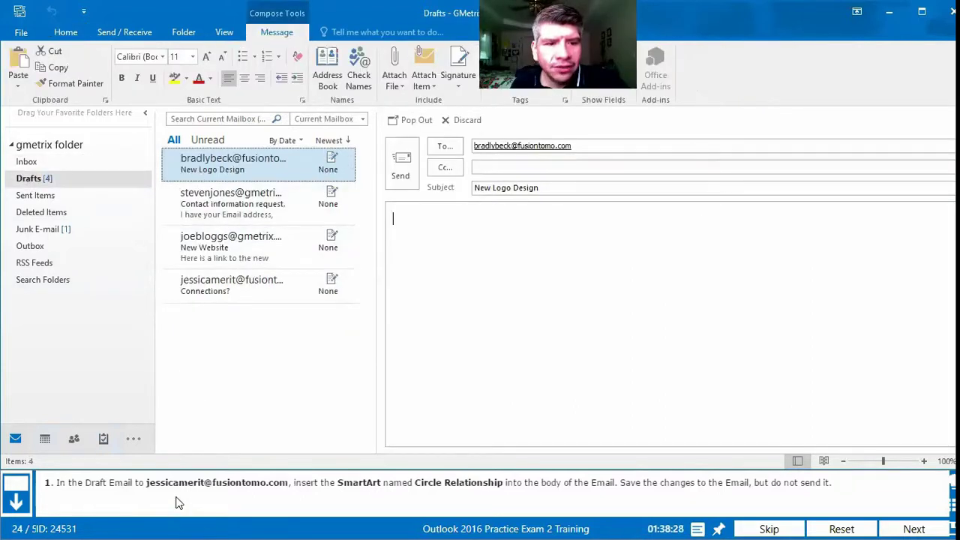
pyautogui.click(250, 294)
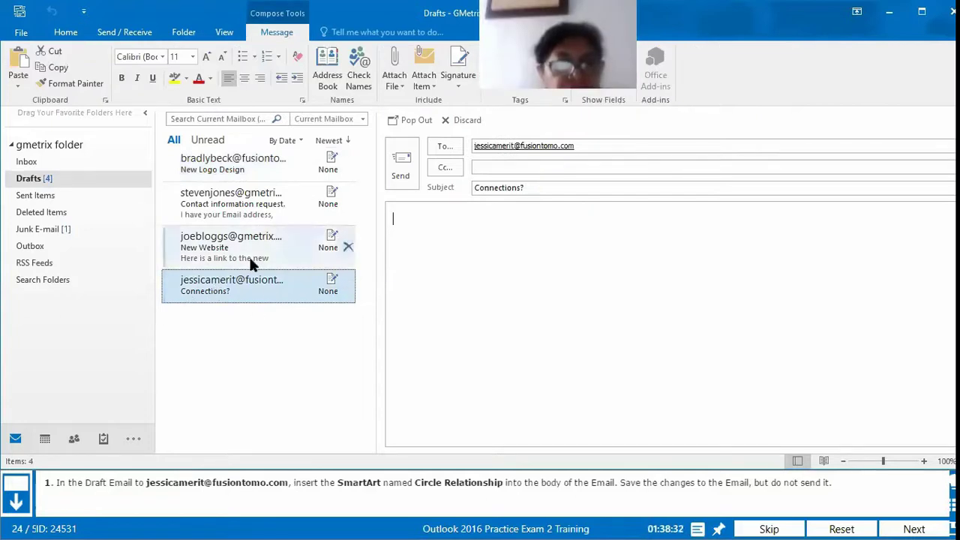
pyautogui.doubleClick(231, 287)
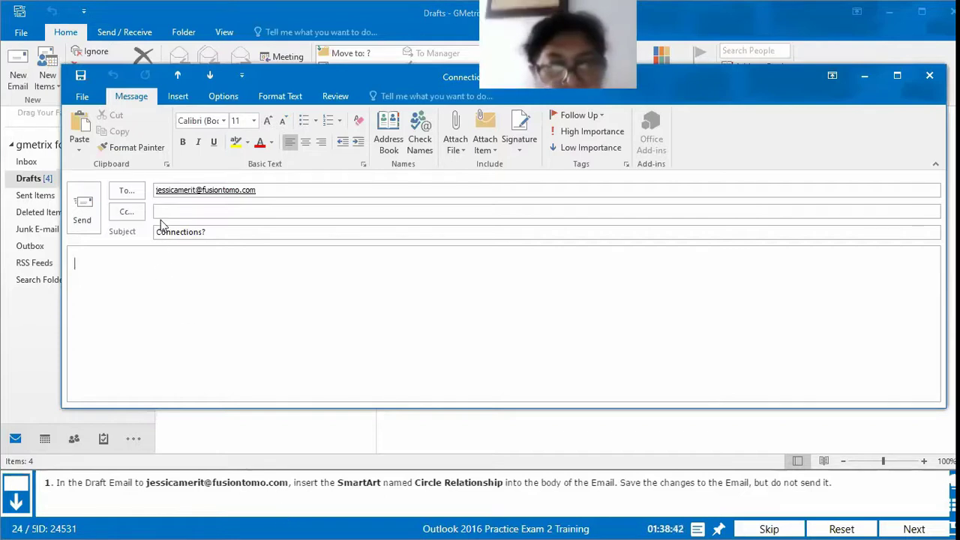
# Step: Insert a Circle Relationship SmartArt graphic from the Relationship category into the draft body
pyautogui.click(179, 98)
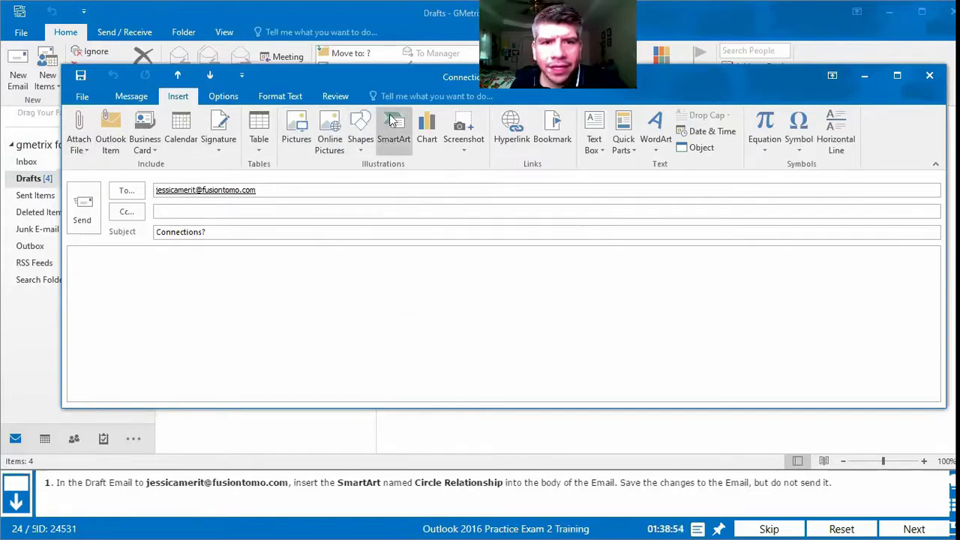
pyautogui.click(396, 144)
pyautogui.click(395, 144)
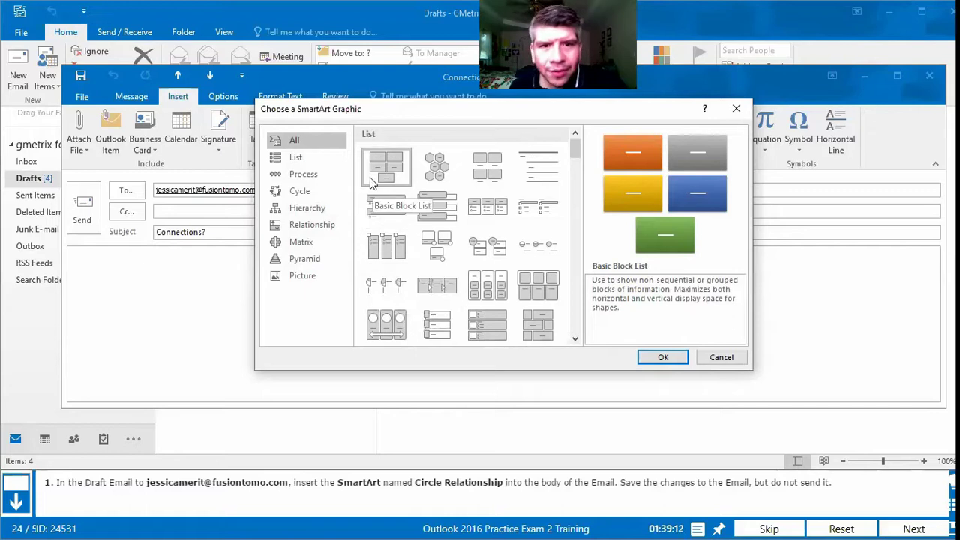
pyautogui.scroll(-5, 375, 196)
pyautogui.scroll(5, 429, 197)
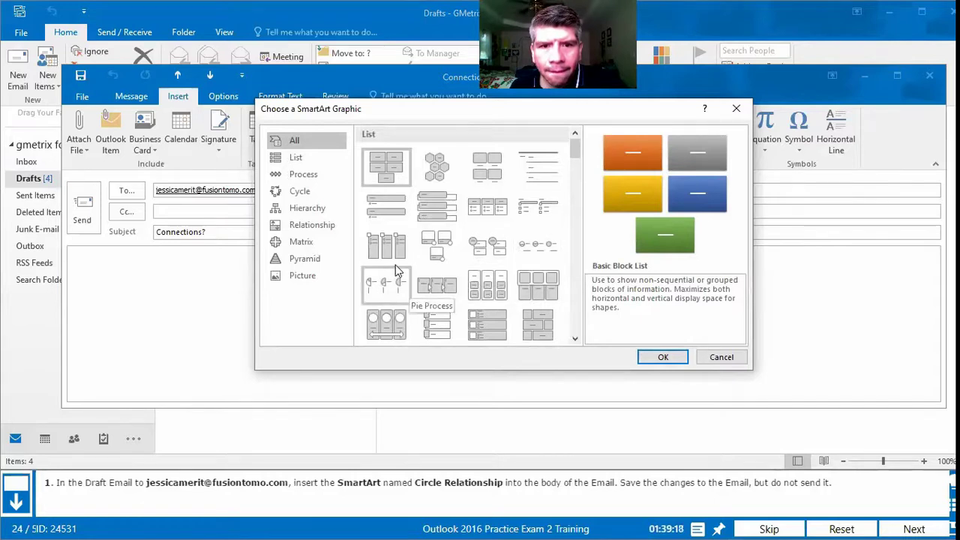
pyautogui.scroll(-5, 422, 237)
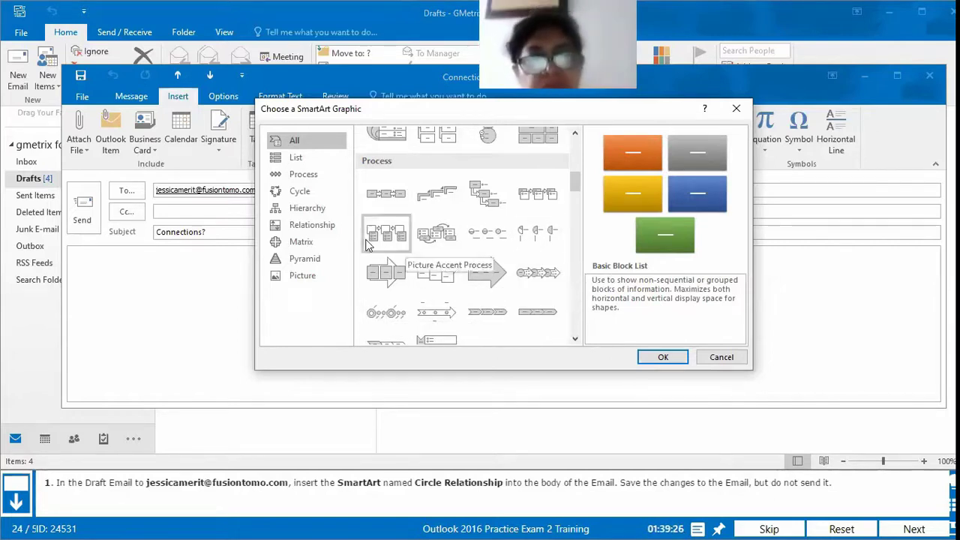
pyautogui.click(321, 231)
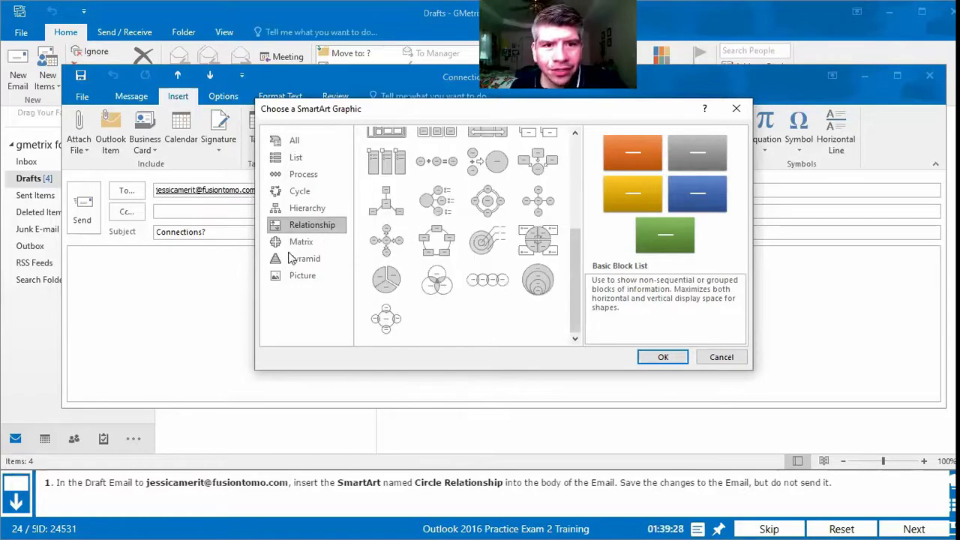
pyautogui.scroll(5, 388, 217)
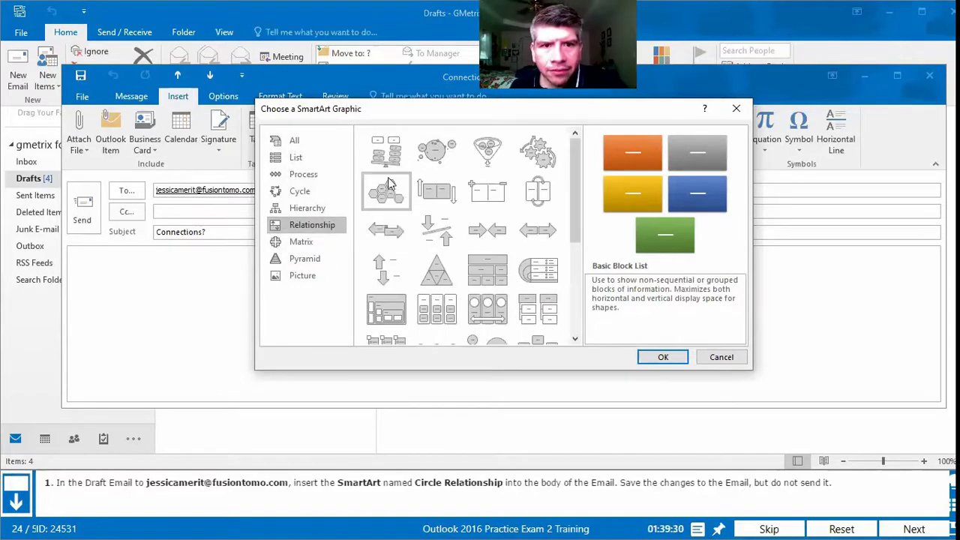
pyautogui.click(445, 161)
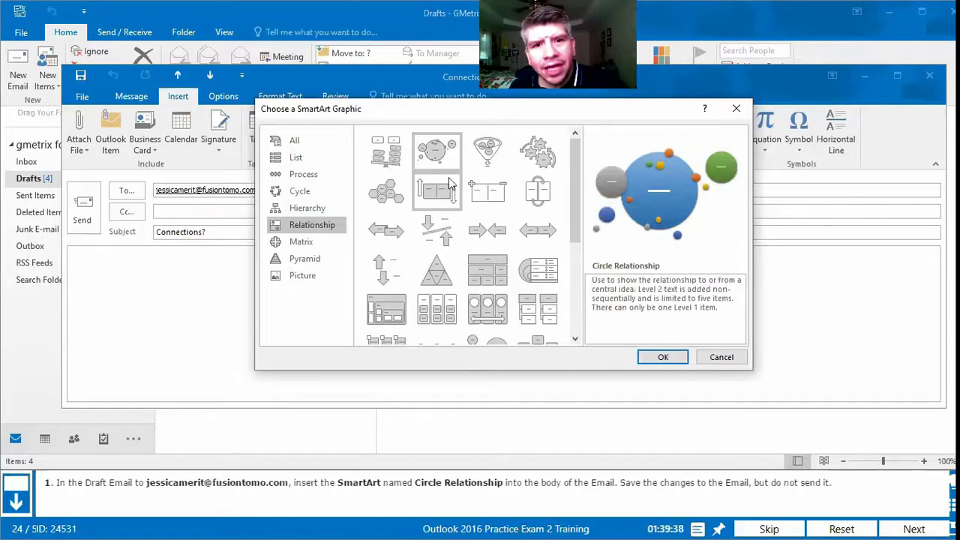
pyautogui.click(664, 357)
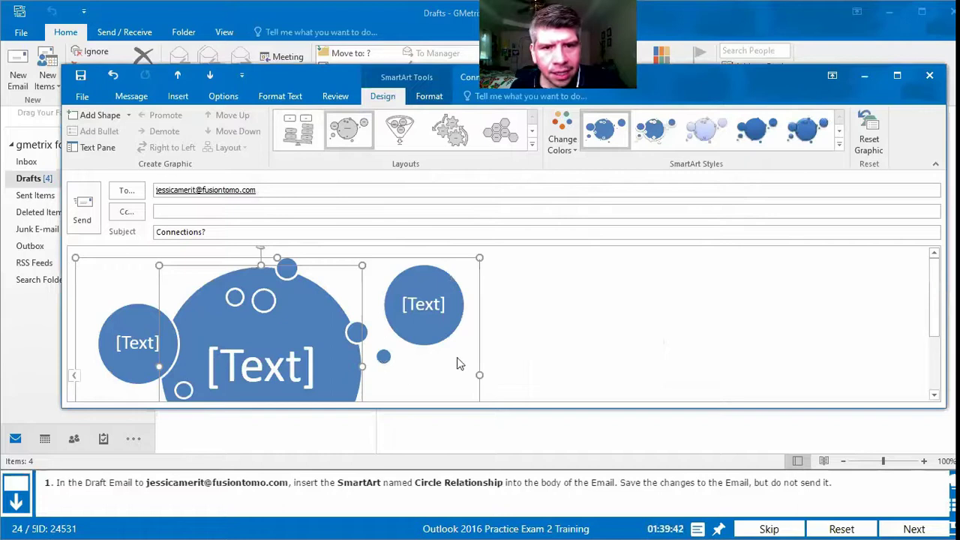
# Step: Save the Connections? draft with its SmartArt graphic and close the message window
pyautogui.scroll(-2, 456, 362)
pyautogui.scroll(2, 379, 359)
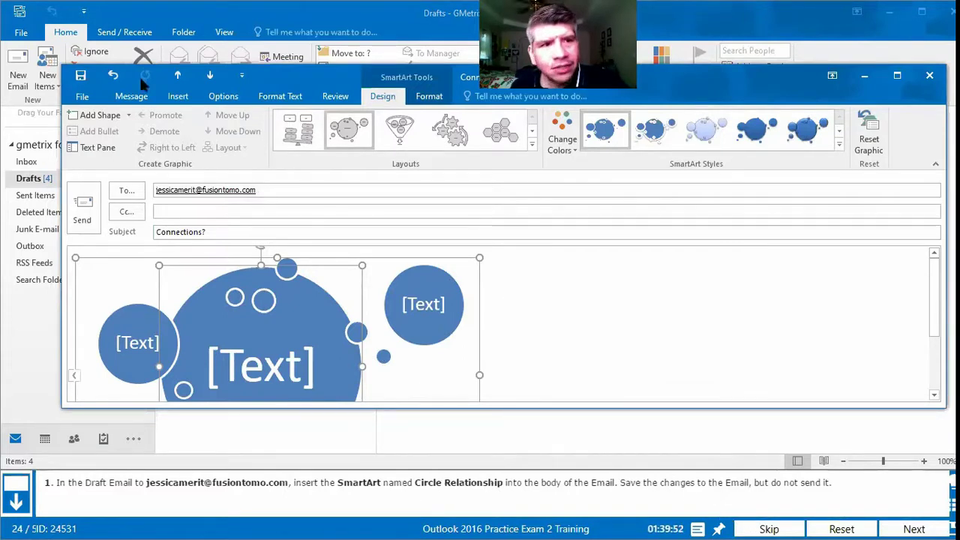
pyautogui.click(81, 76)
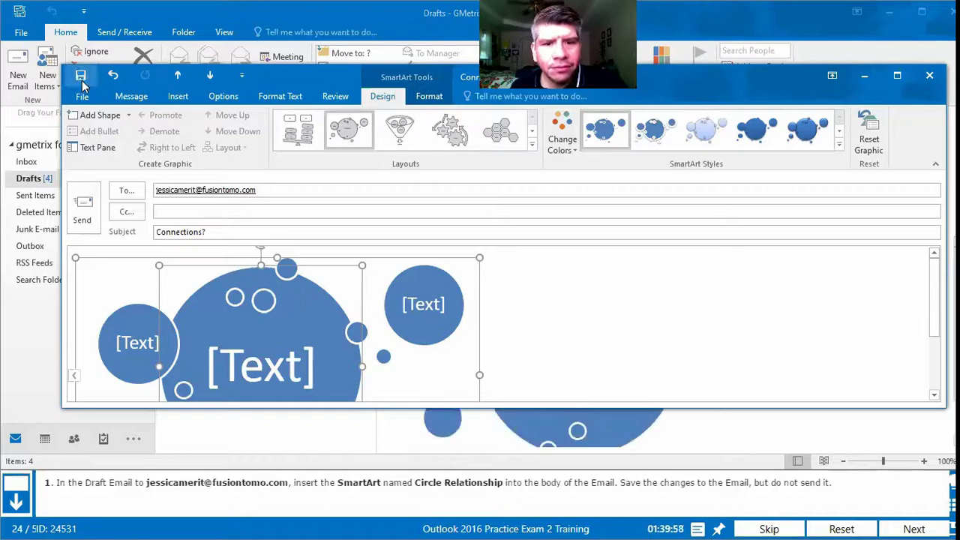
pyautogui.click(927, 78)
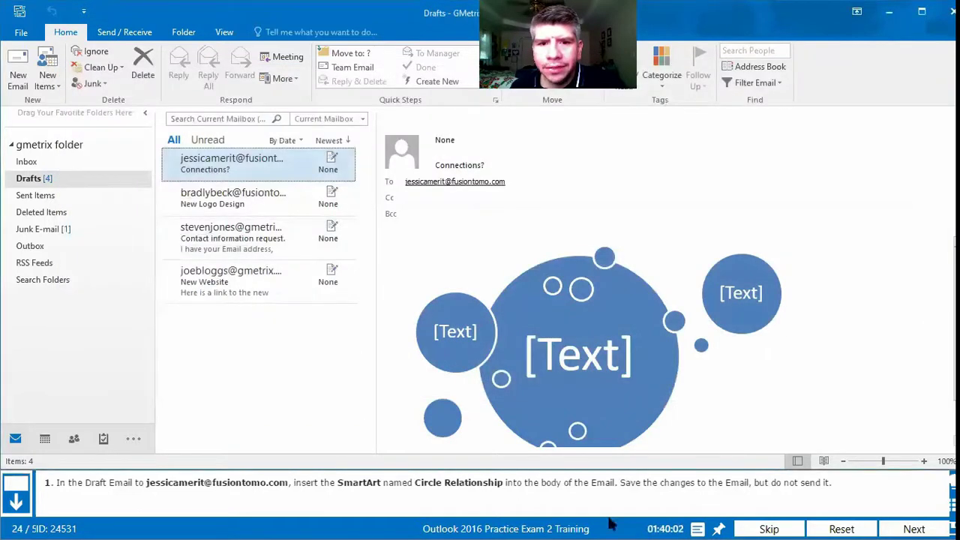
# Step: Submit the Create Item Content task for grading in the GMetrix exam
pyautogui.scroll(-2, 565, 365)
pyautogui.scroll(2, 671, 353)
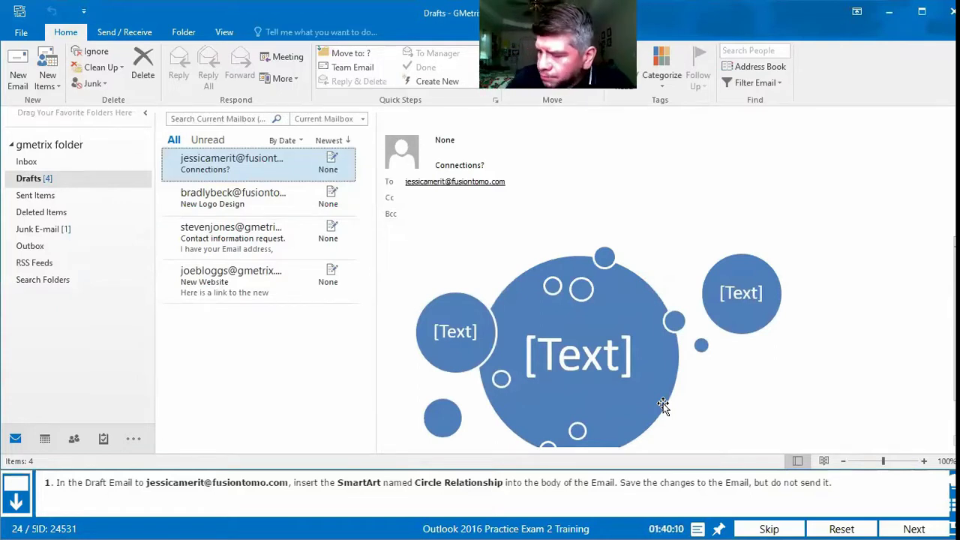
pyautogui.click(887, 527)
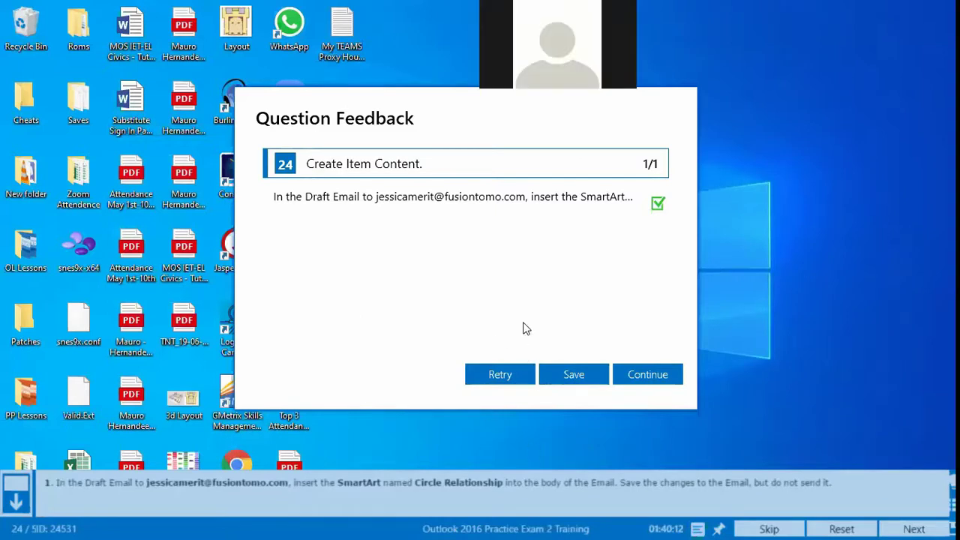
# Step: Dismiss the question feedback to load question 25, the FusionTomo contact group
pyautogui.click(634, 381)
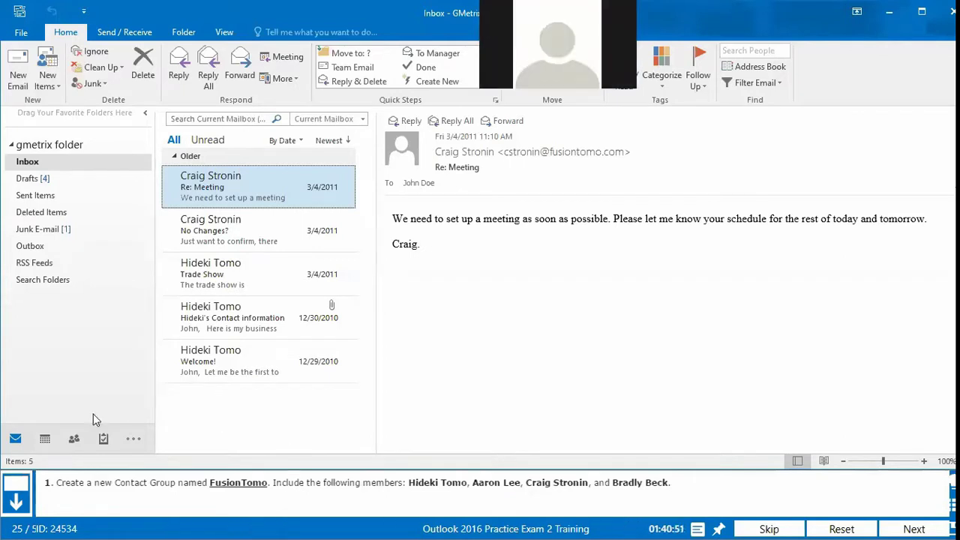
# Step: Start a new contact group in People and type the name FusionTomo
pyautogui.click(73, 442)
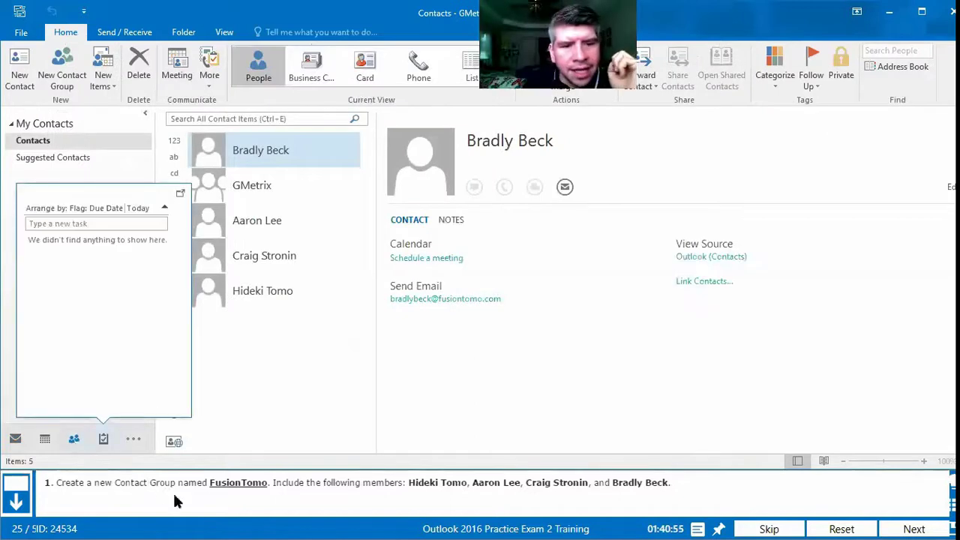
pyautogui.click(67, 82)
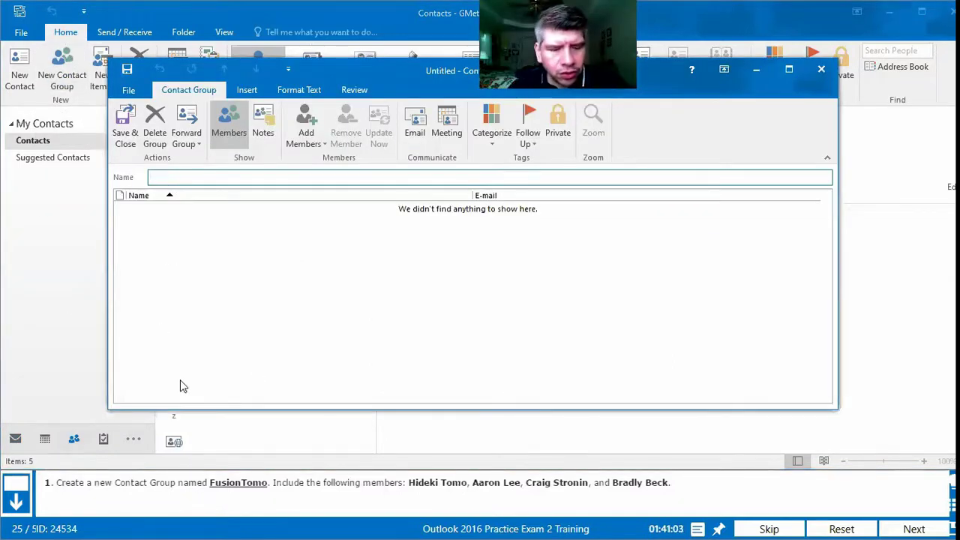
pyautogui.write('Fus')
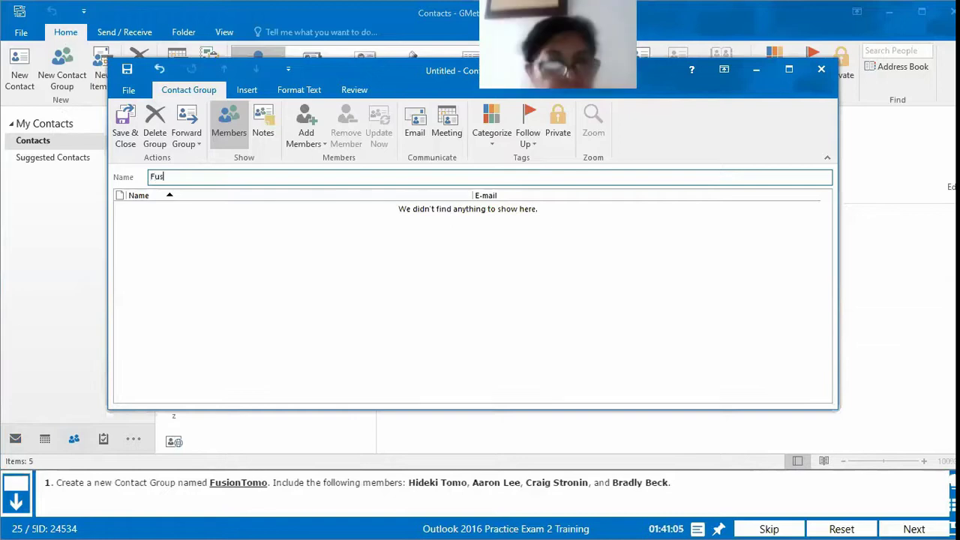
pyautogui.write('ionTomo')
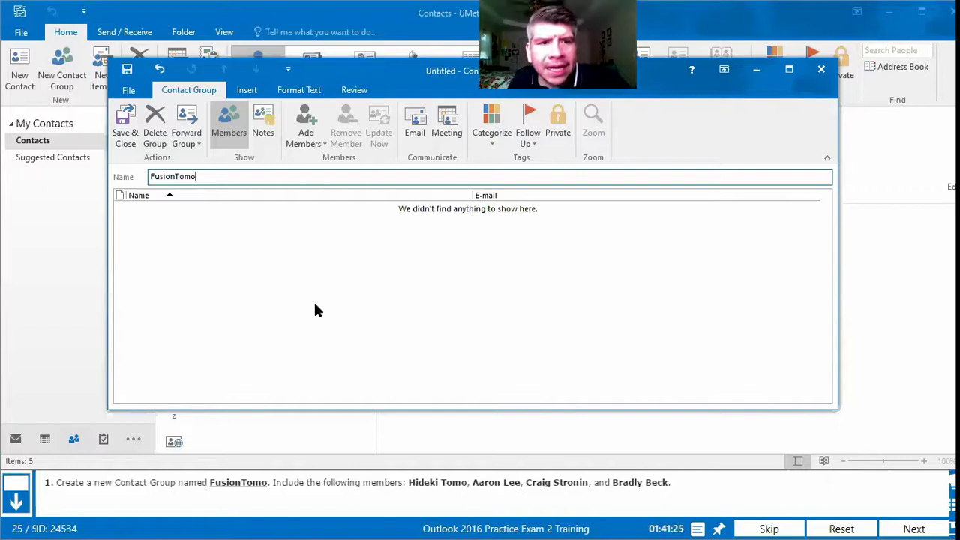
# Step: Add the four required contacts from the Address Book as members and save the FusionTomo group
pyautogui.click(321, 145)
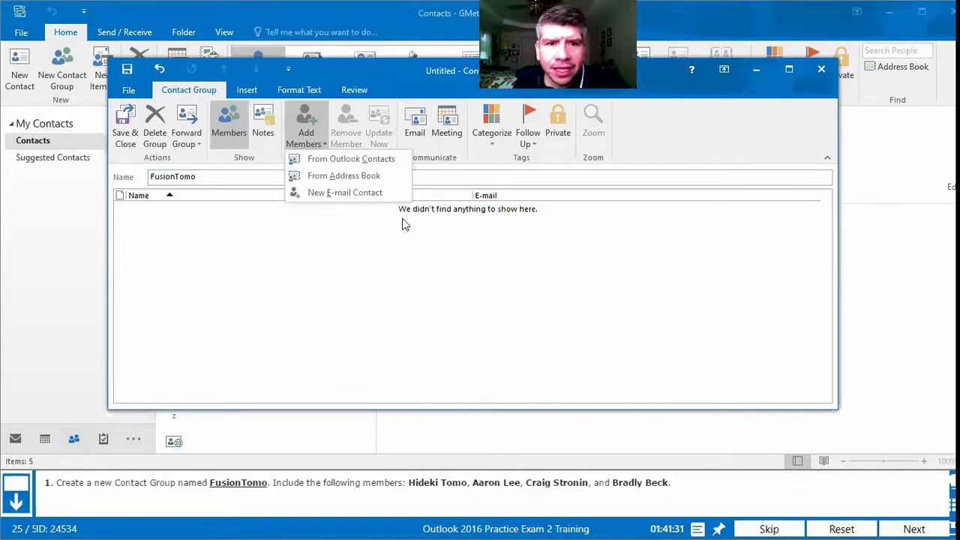
pyautogui.click(383, 176)
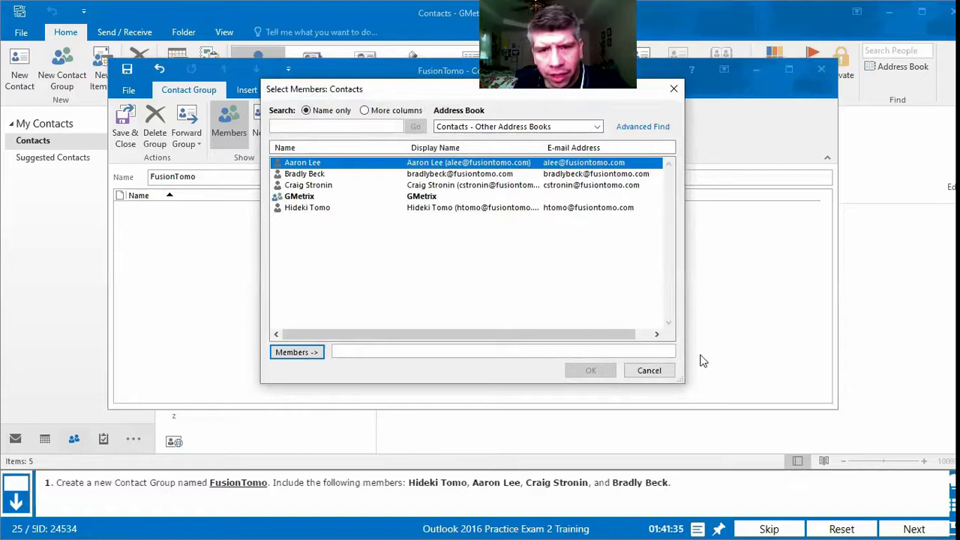
pyautogui.click(296, 354)
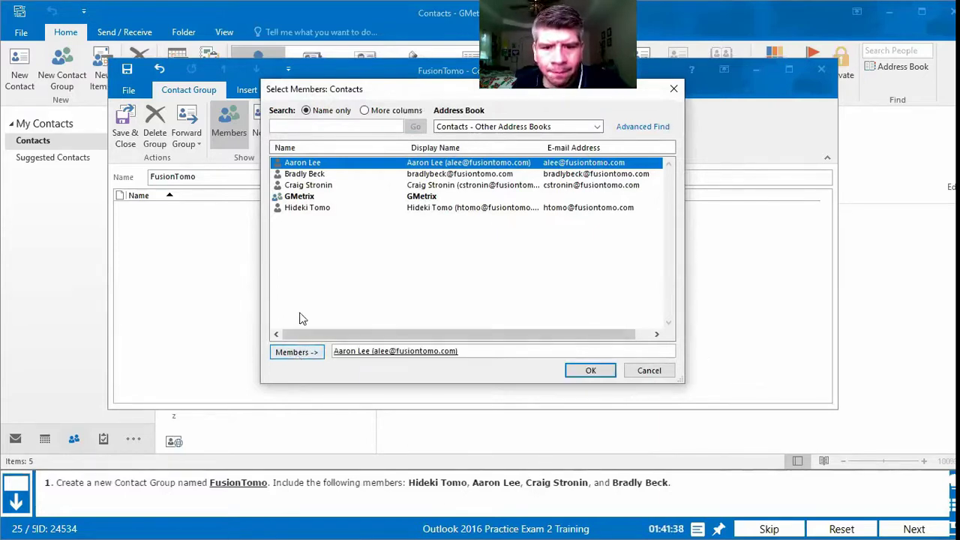
pyautogui.doubleClick(315, 177)
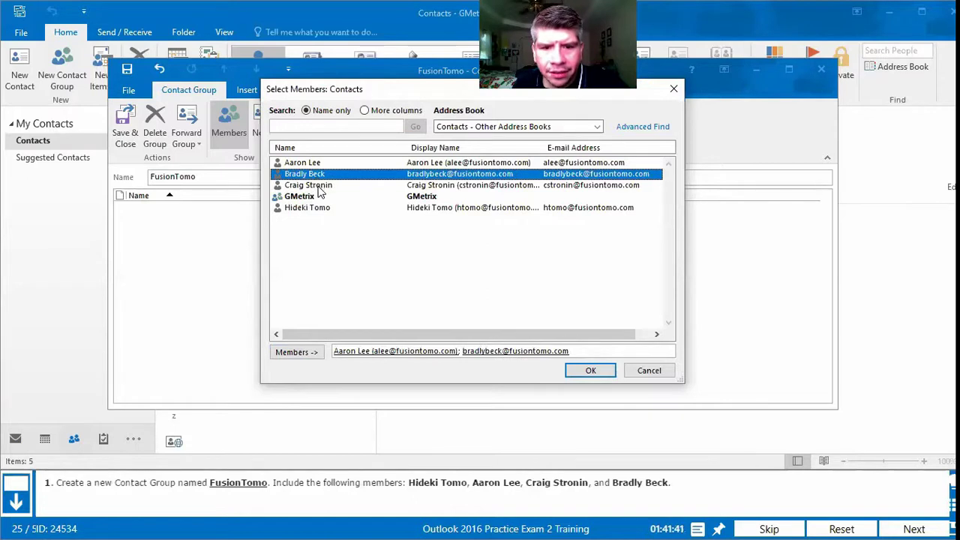
pyautogui.doubleClick(315, 186)
pyautogui.doubleClick(315, 208)
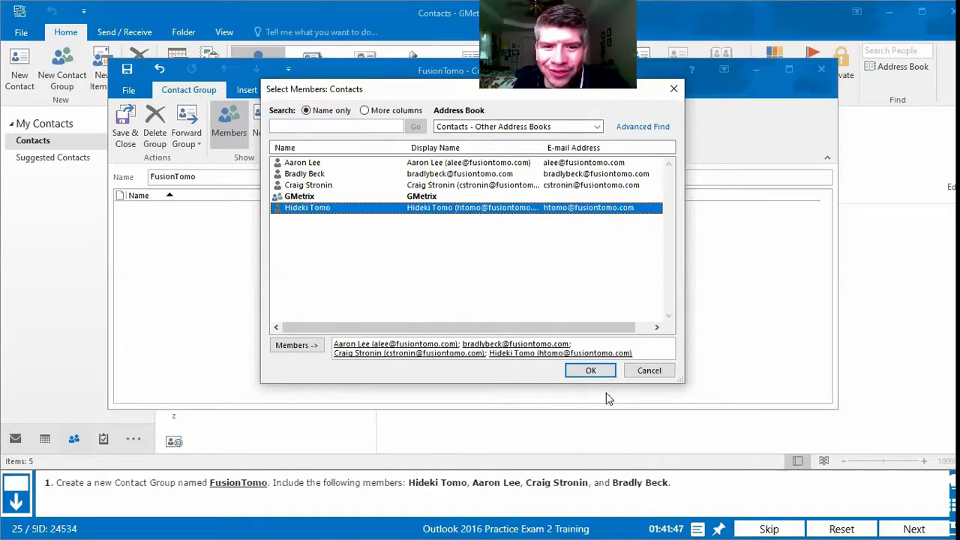
pyautogui.click(590, 371)
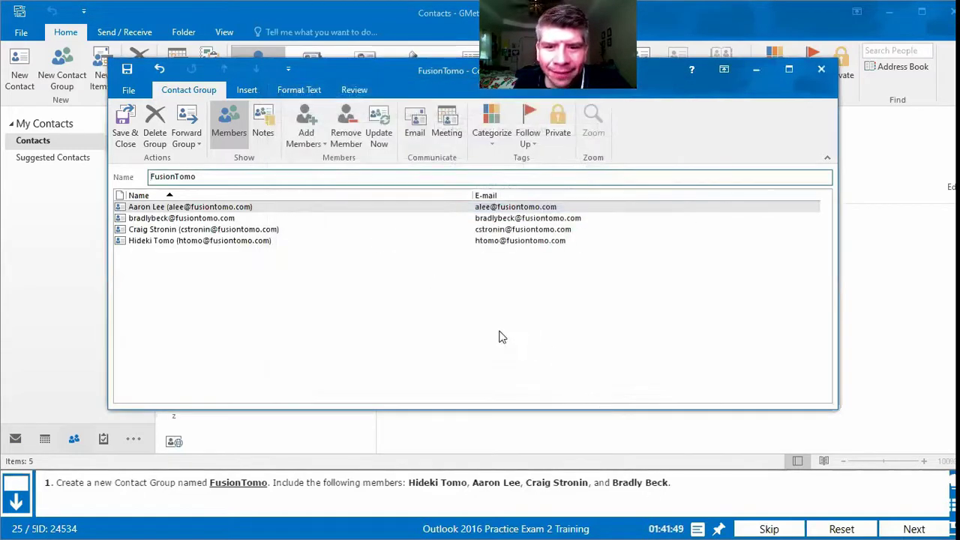
pyautogui.click(126, 139)
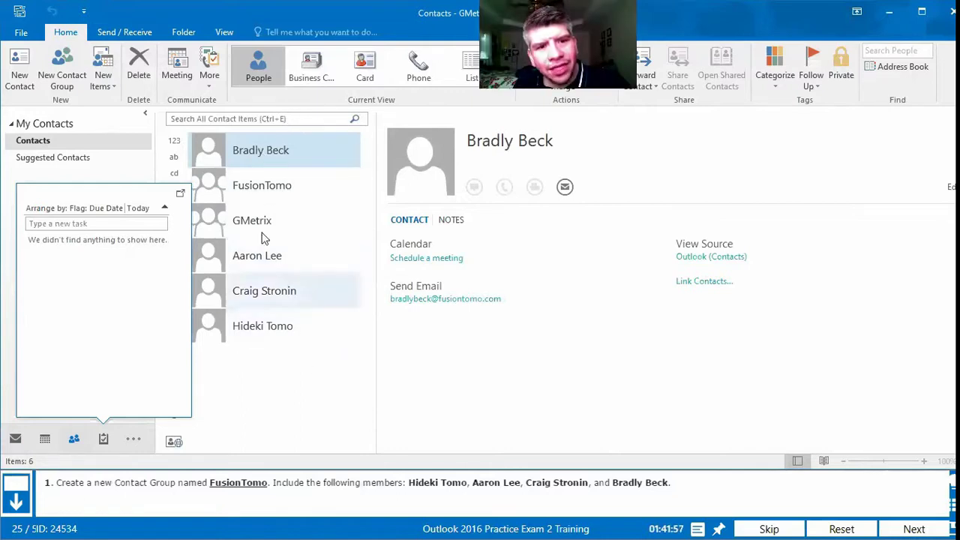
pyautogui.click(257, 191)
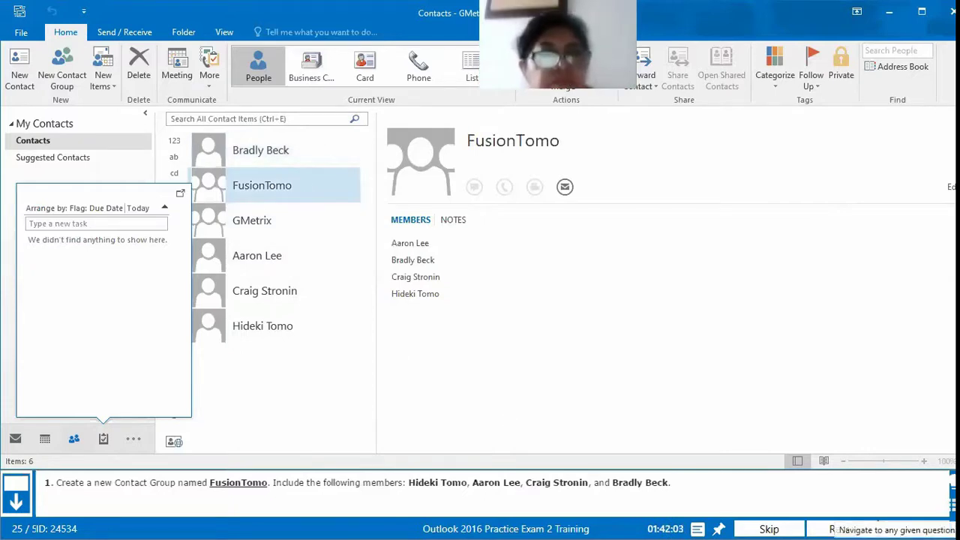
# Step: Submit the contact group answer, continue past the 1/1 feedback, and show the To-Do List
pyautogui.click(912, 528)
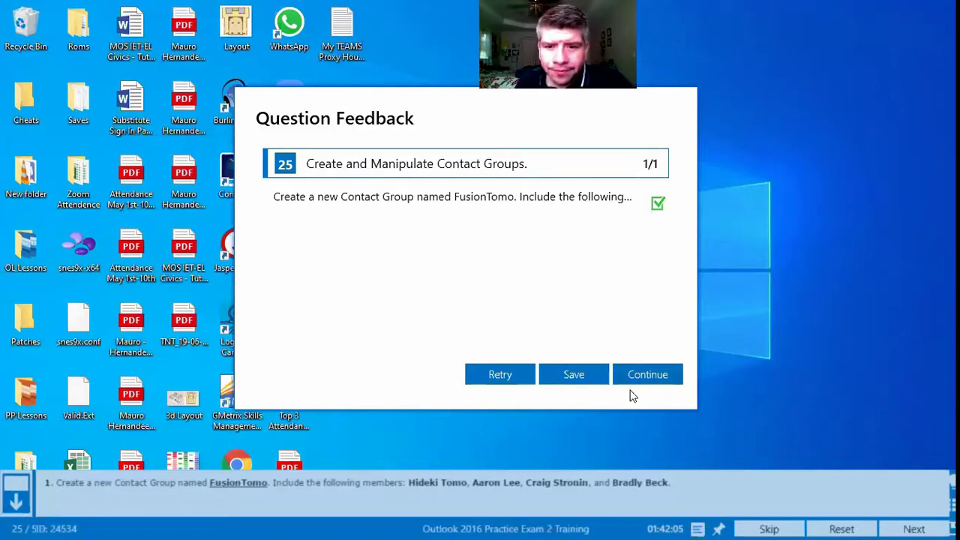
pyautogui.click(647, 375)
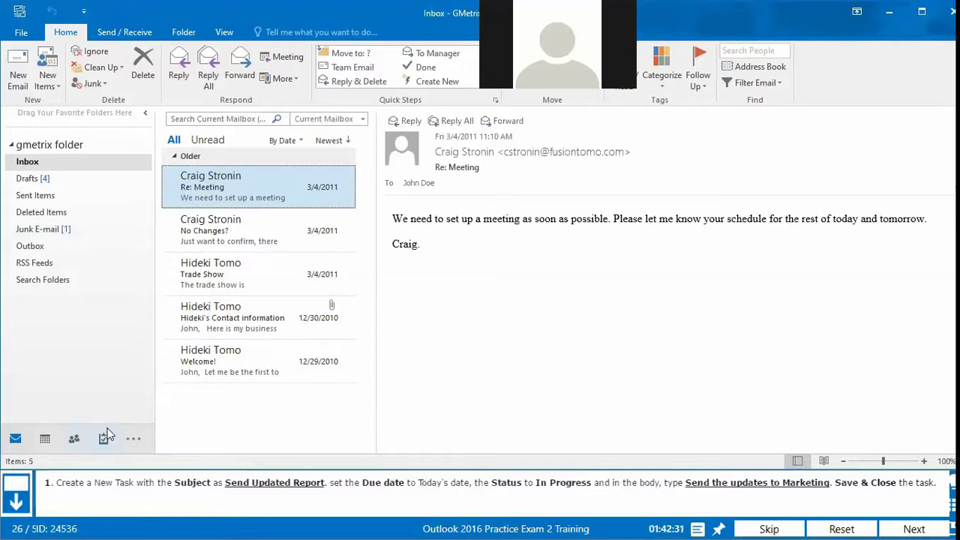
pyautogui.moveTo(106, 440)
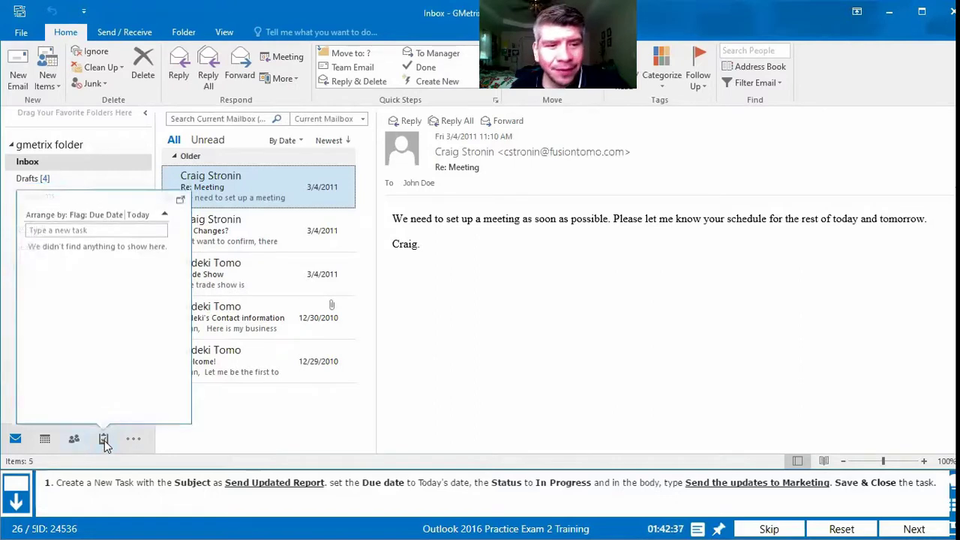
pyautogui.click(105, 441)
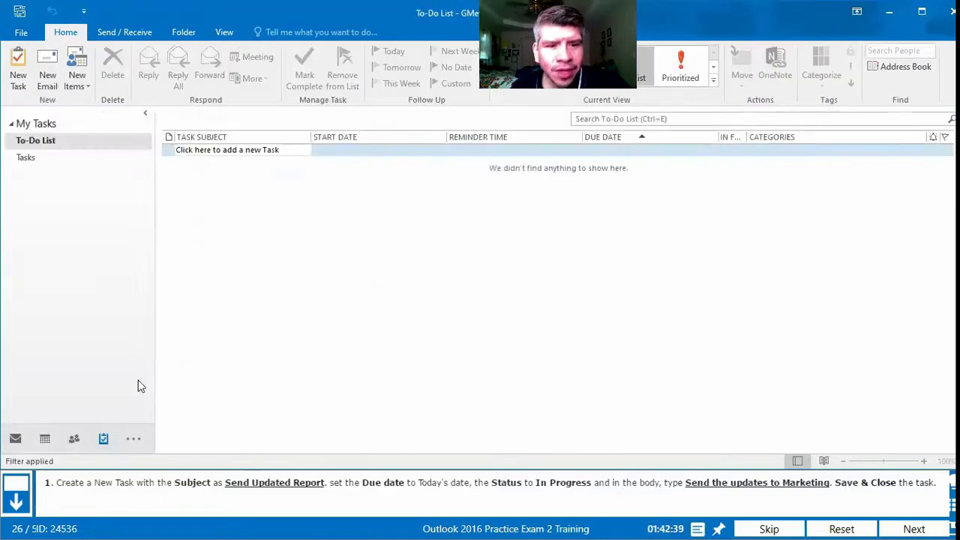
# Step: Create a task 'Send Updated Report' due today, Mon 6/8/2020, with status In Progress
pyautogui.click(18, 81)
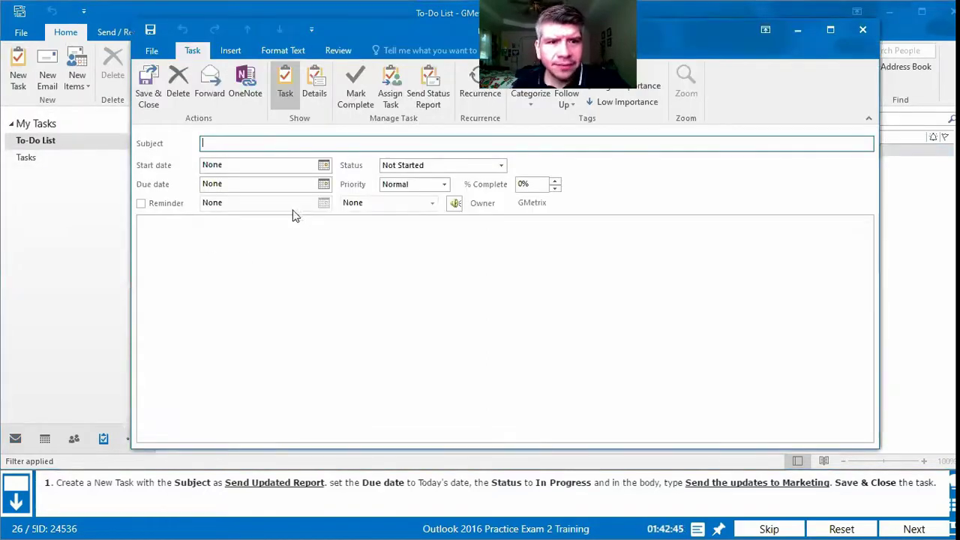
pyautogui.write('Send')
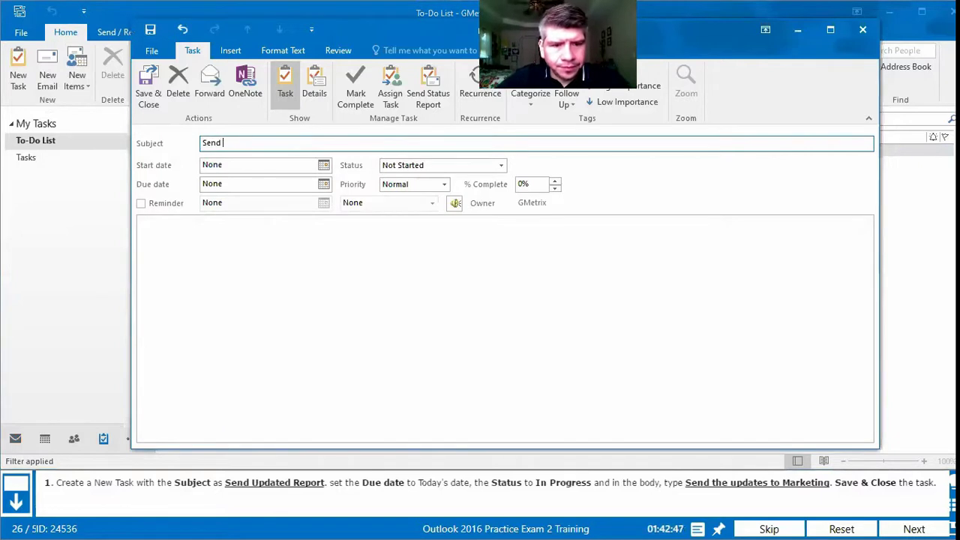
pyautogui.write(' Updated Report')
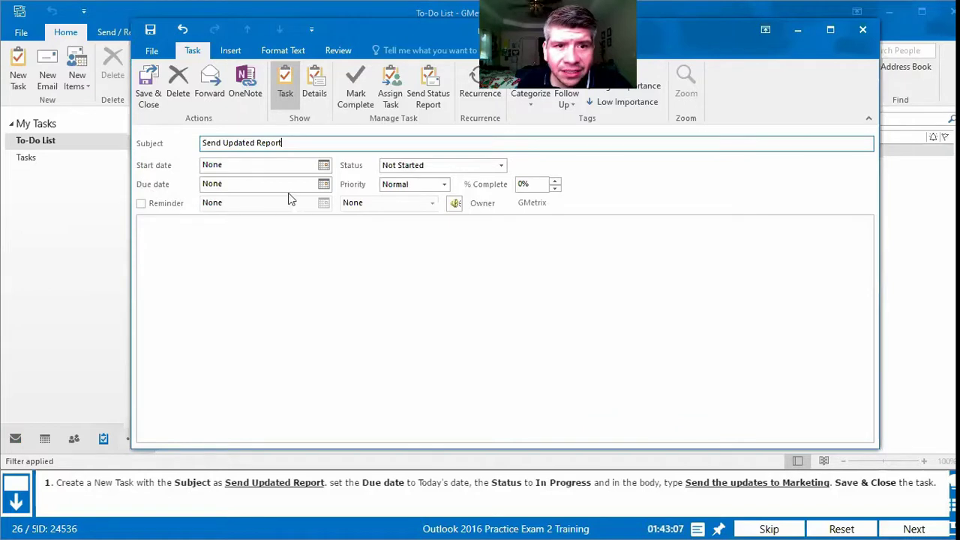
pyautogui.click(323, 186)
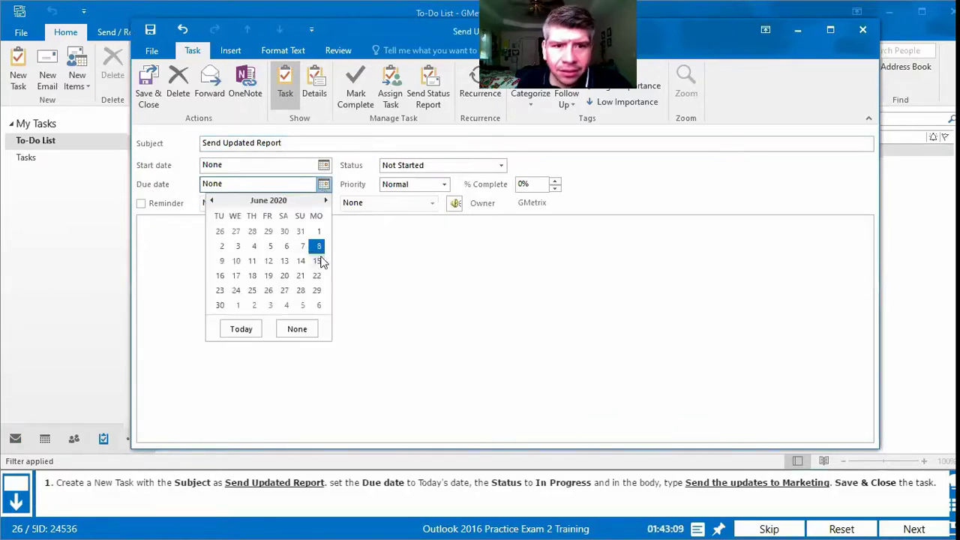
pyautogui.click(318, 246)
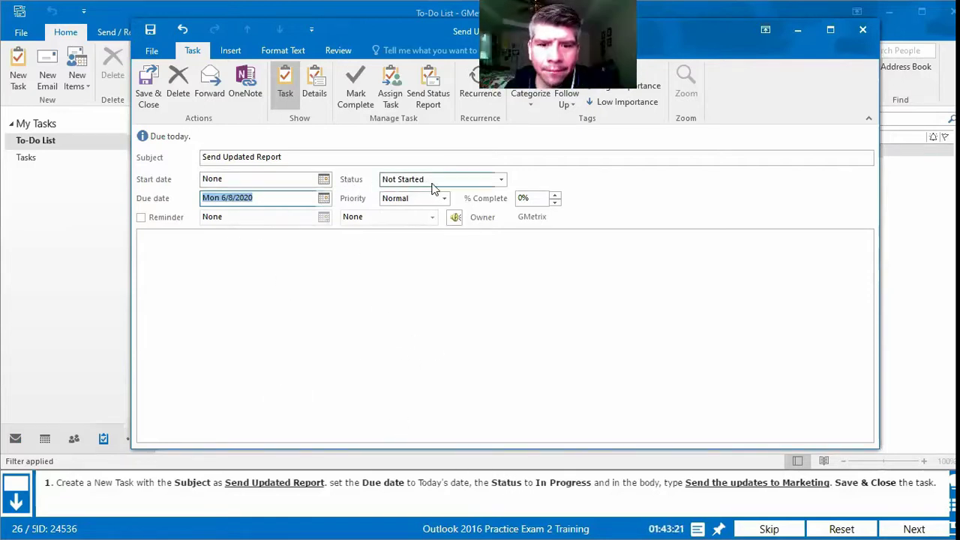
pyautogui.click(501, 182)
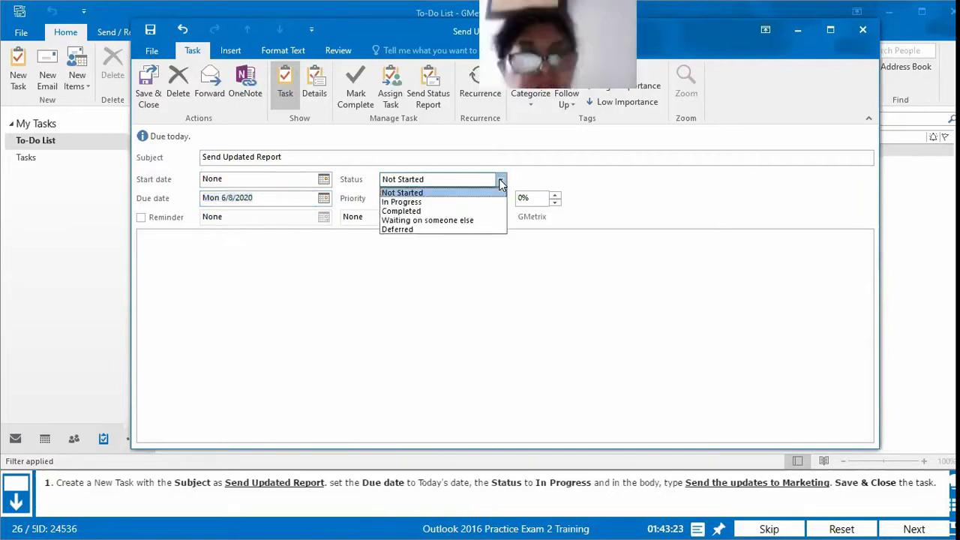
pyautogui.click(413, 203)
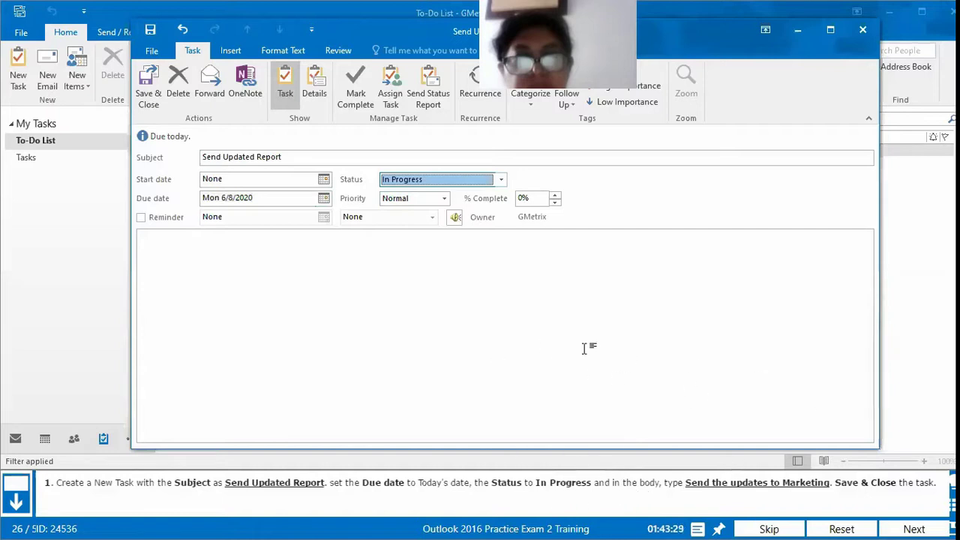
pyautogui.click(181, 253)
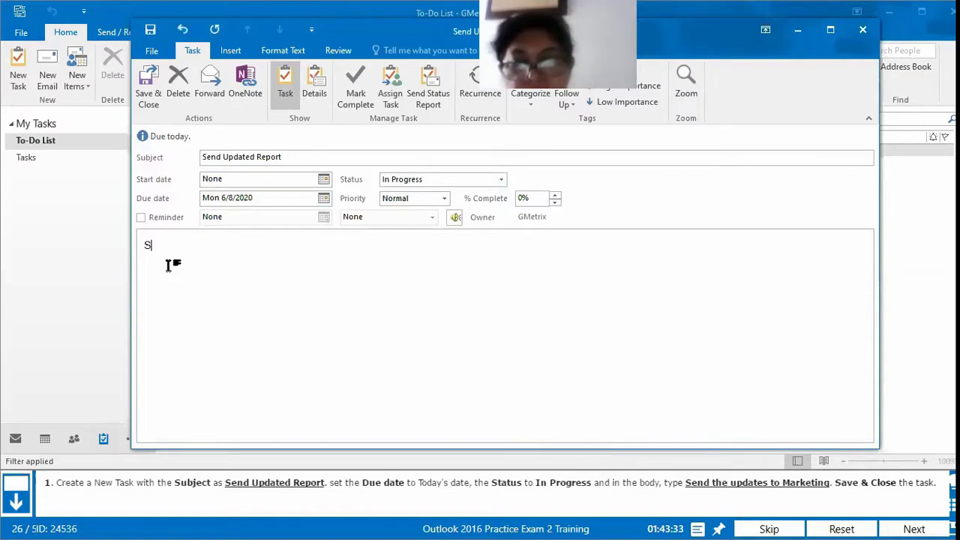
# Step: Write 'Send the updates to Marketing' in the task body and save the task
pyautogui.write('Send the updates ')
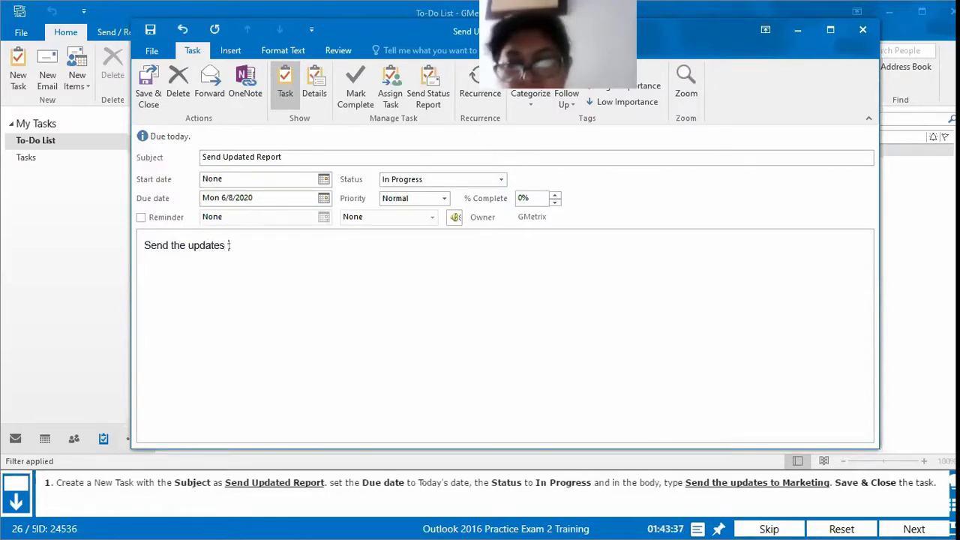
pyautogui.write('to Marketing')
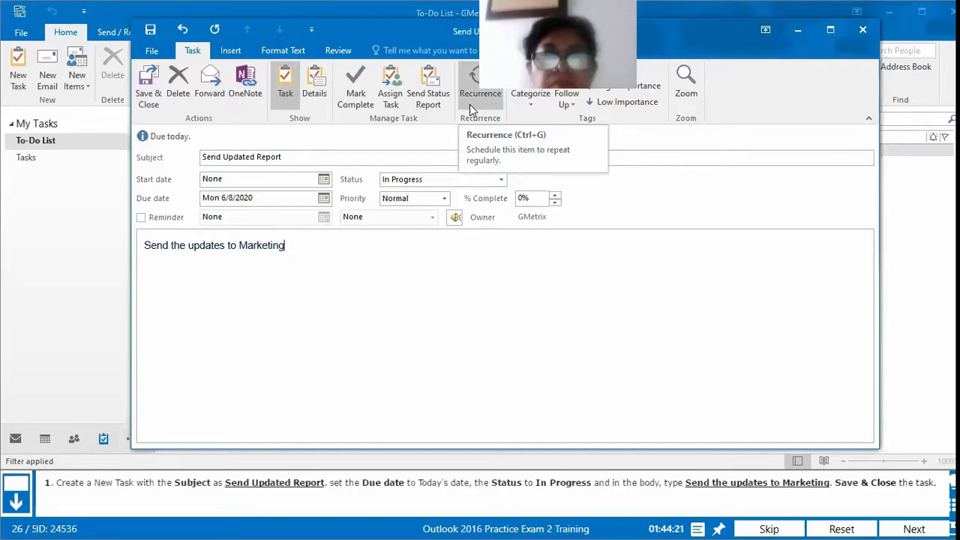
pyautogui.click(153, 102)
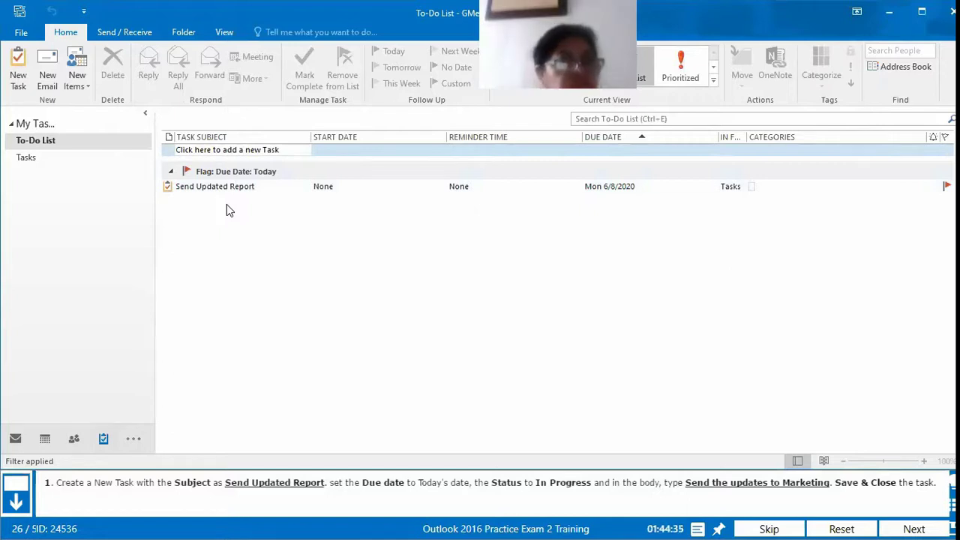
# Step: Submit the task answer and continue past the 1/1 feedback to question 27
pyautogui.click(912, 529)
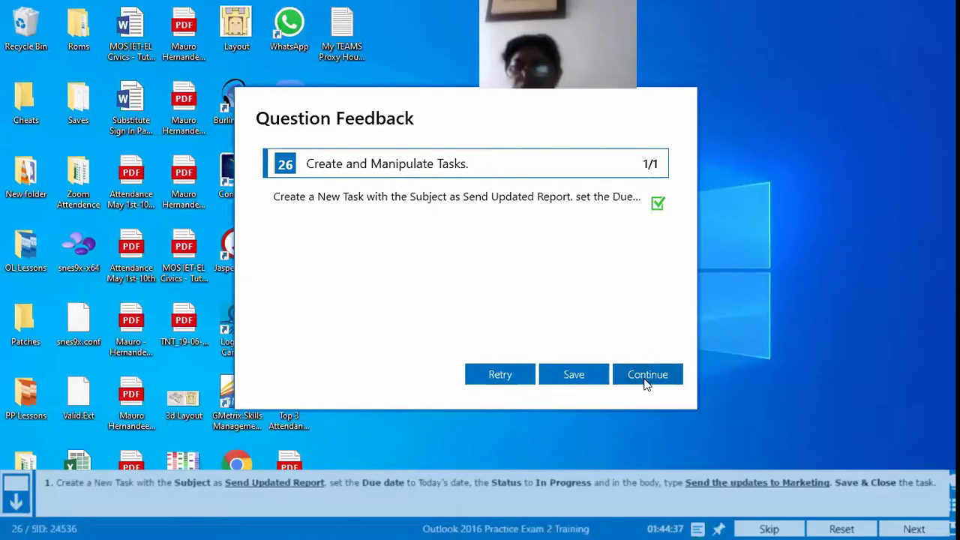
pyautogui.click(648, 379)
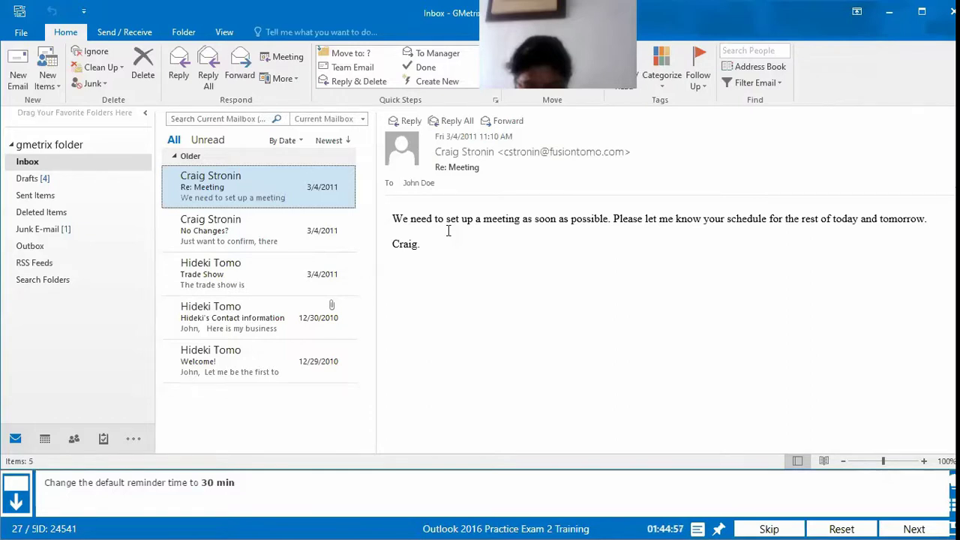
# Step: Change Outlook's default calendar reminder from 15 to 30 minutes in Options > Calendar
pyautogui.click(10, 34)
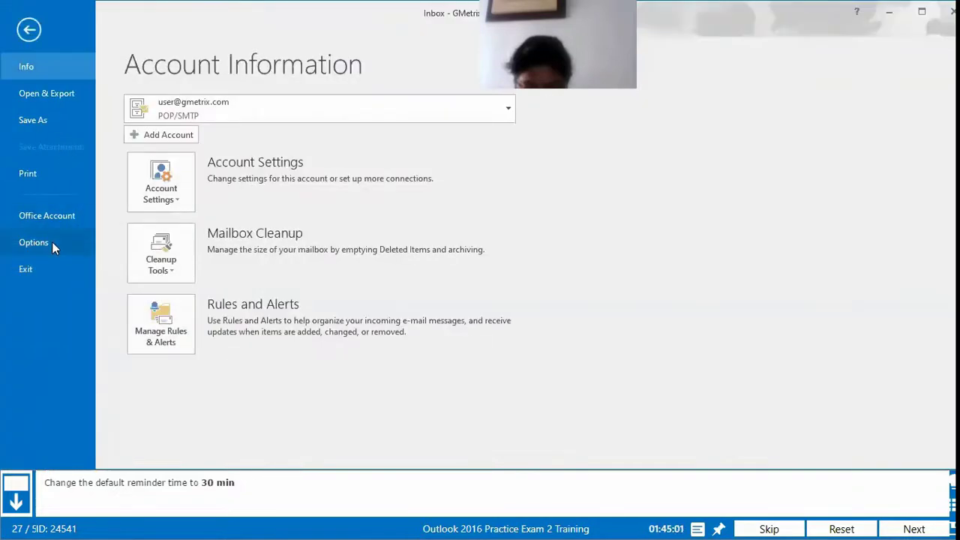
pyautogui.click(33, 242)
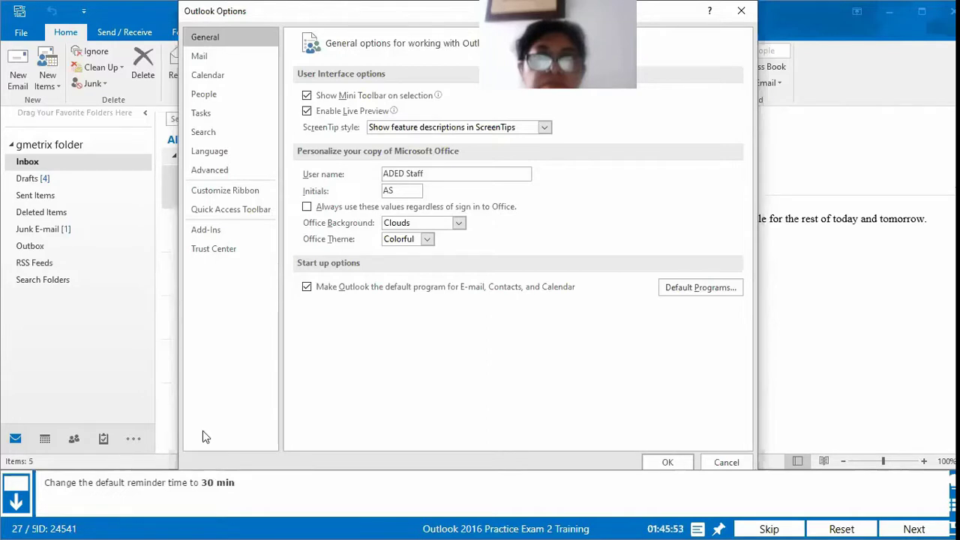
pyautogui.click(230, 81)
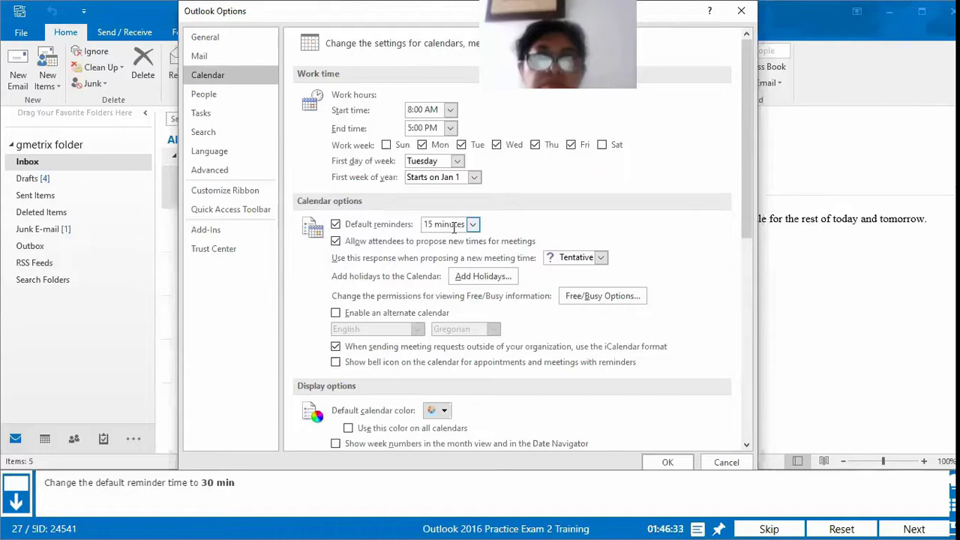
pyautogui.click(473, 225)
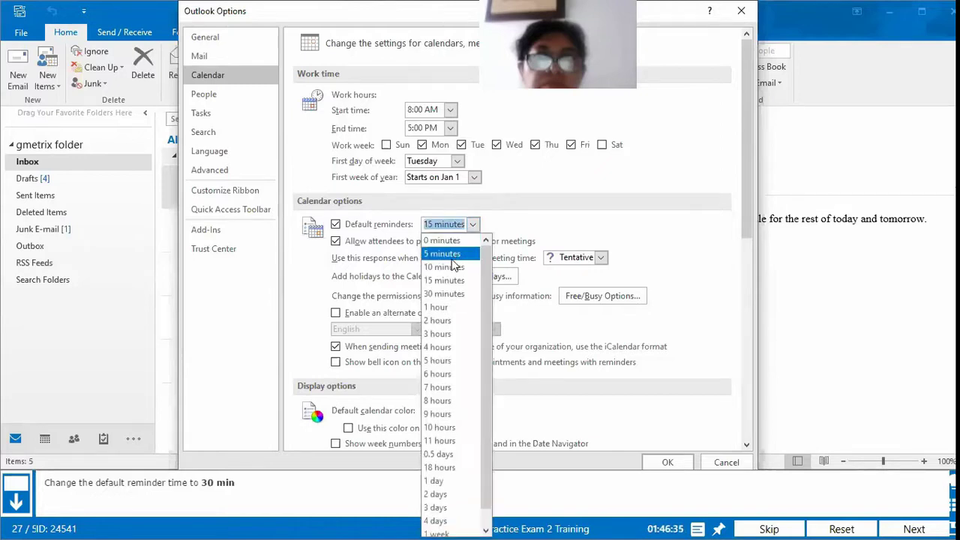
pyautogui.click(444, 293)
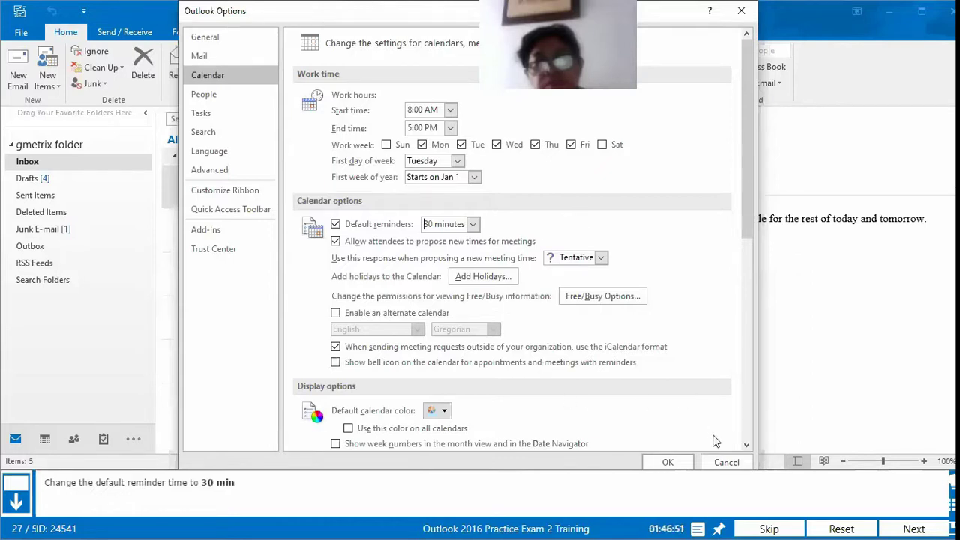
pyautogui.click(668, 463)
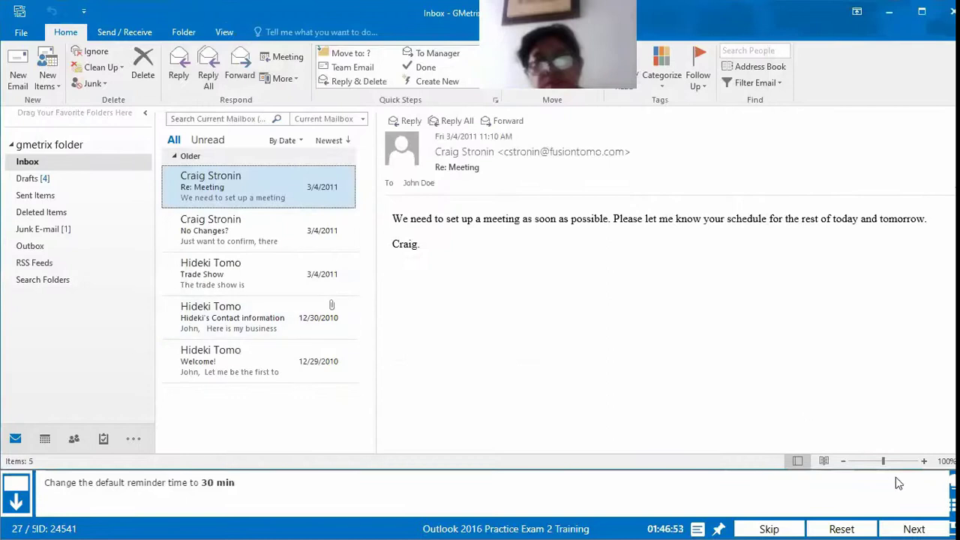
# Step: Submit the reminder answer (scored 1/1), retry question 27, and reopen the File backstage
pyautogui.click(912, 526)
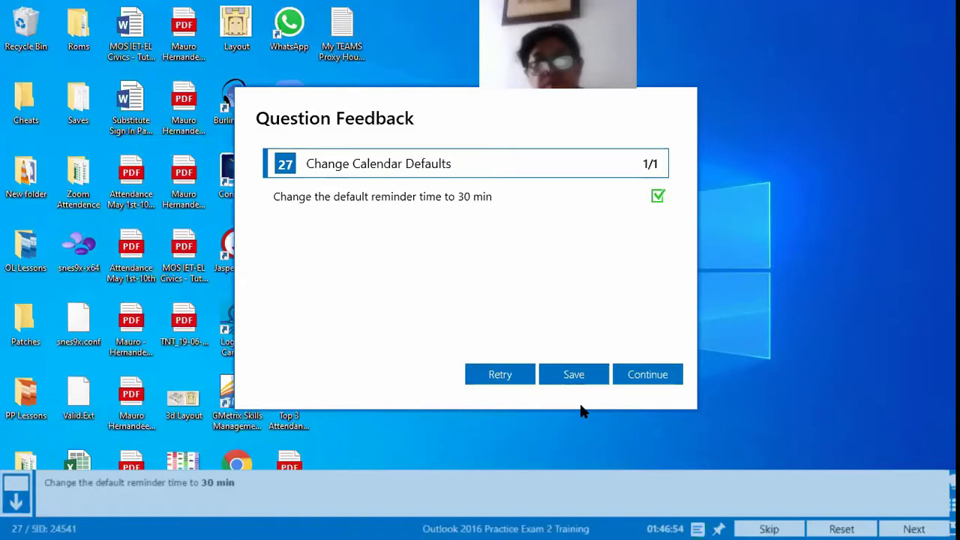
pyautogui.click(497, 375)
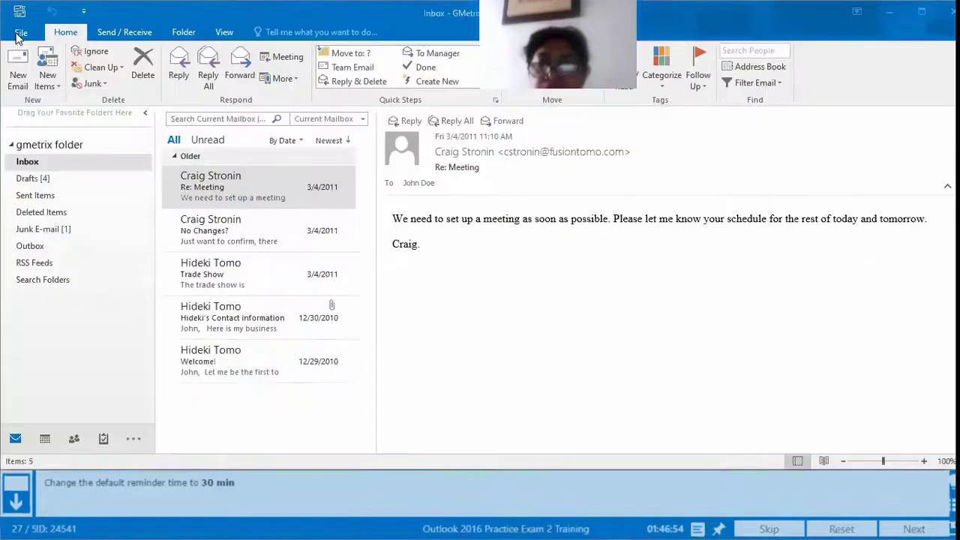
pyautogui.click(20, 33)
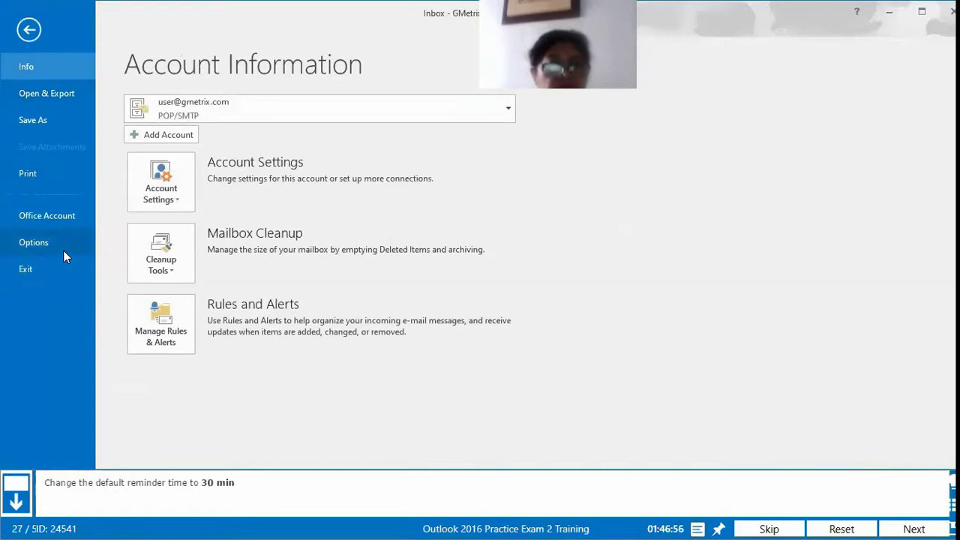
# Step: Set the default calendar reminder to 30 minutes again, submit it, and continue to question 28
pyautogui.click(63, 250)
pyautogui.click(229, 77)
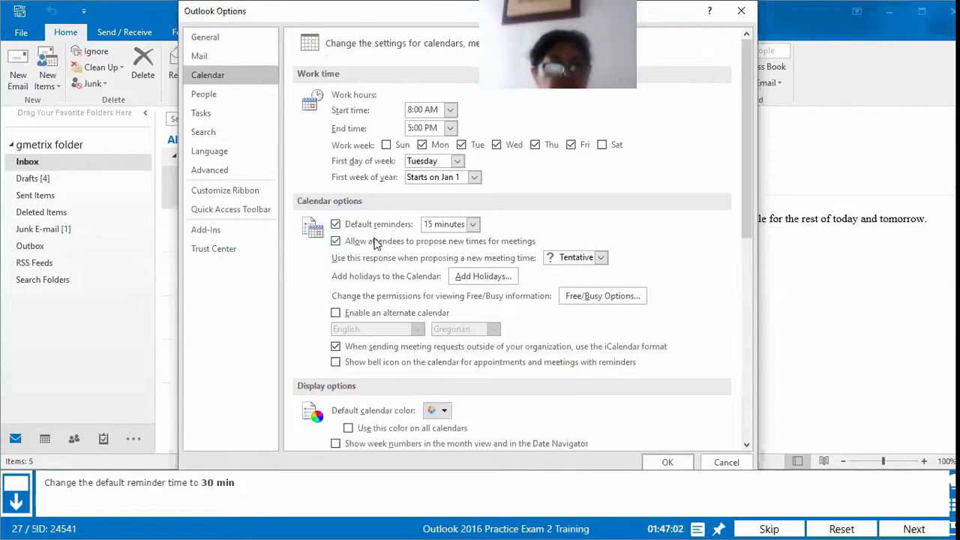
pyautogui.click(473, 225)
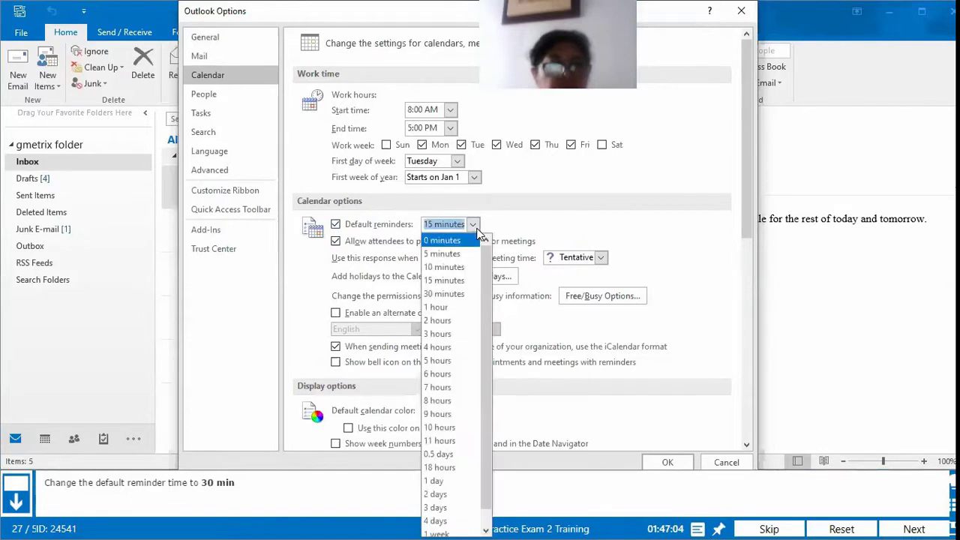
pyautogui.click(455, 296)
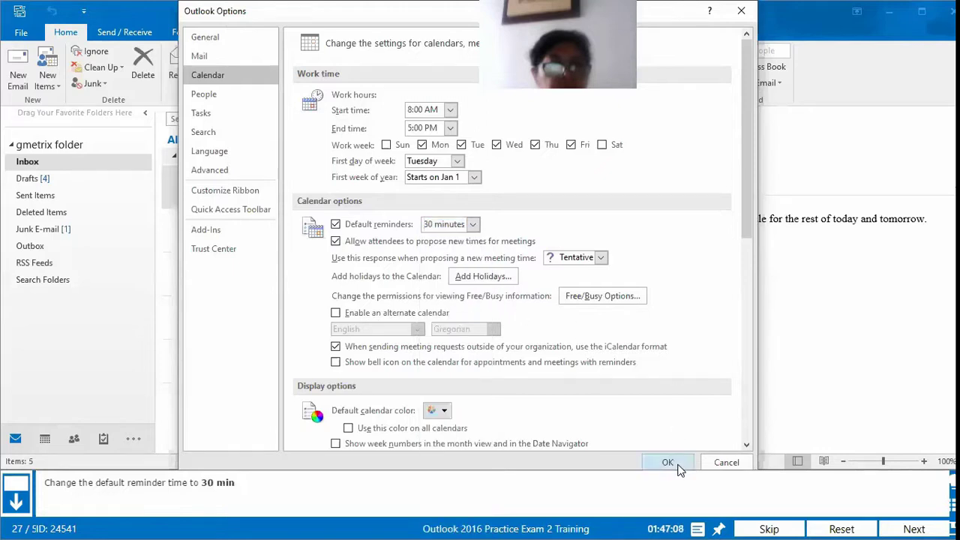
pyautogui.click(677, 466)
pyautogui.click(907, 527)
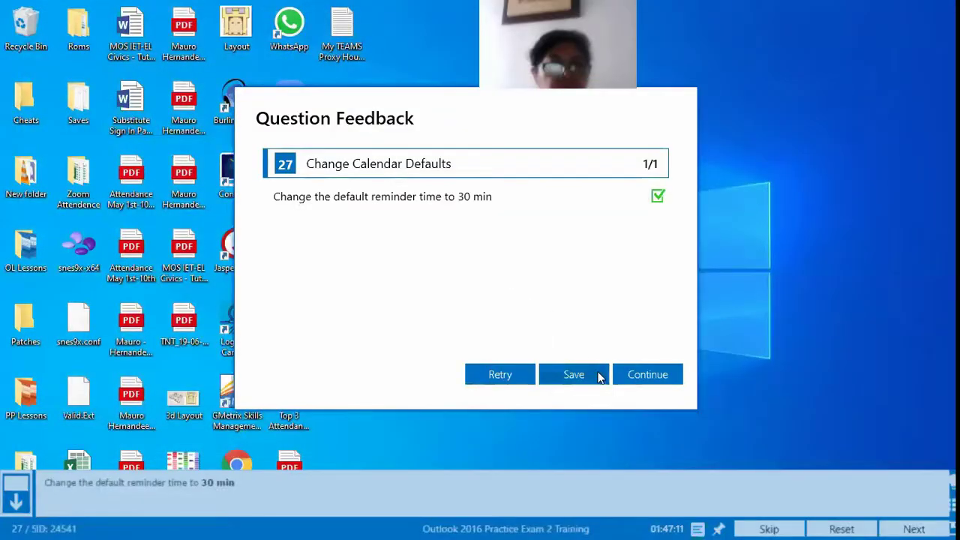
pyautogui.click(648, 382)
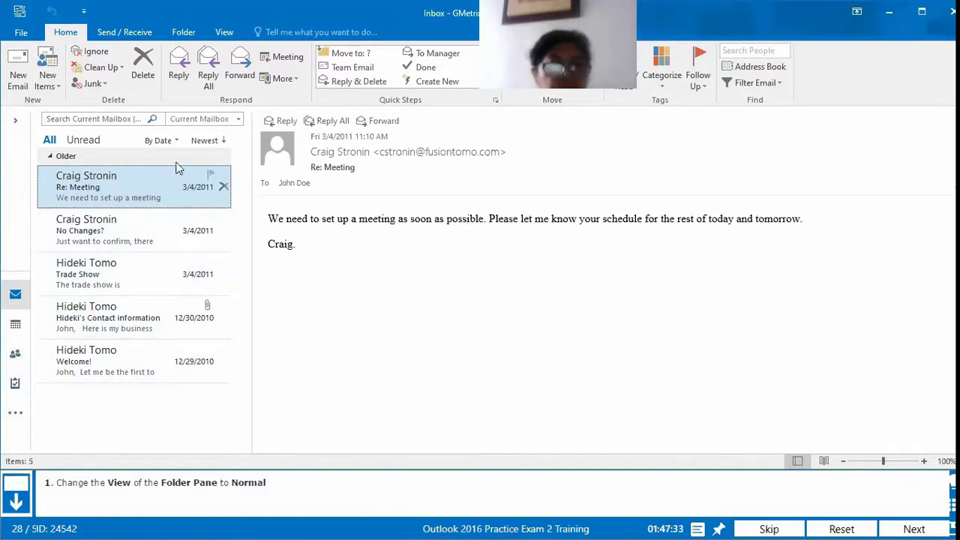
# Step: Set the Folder Pane to Normal from the View tab and submit task 28 for grading
pyautogui.click(222, 32)
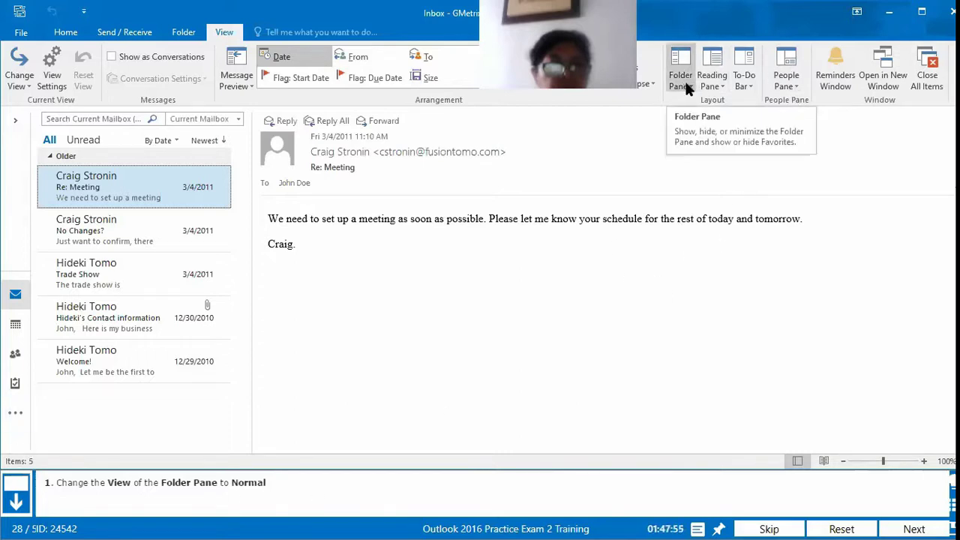
pyautogui.click(684, 83)
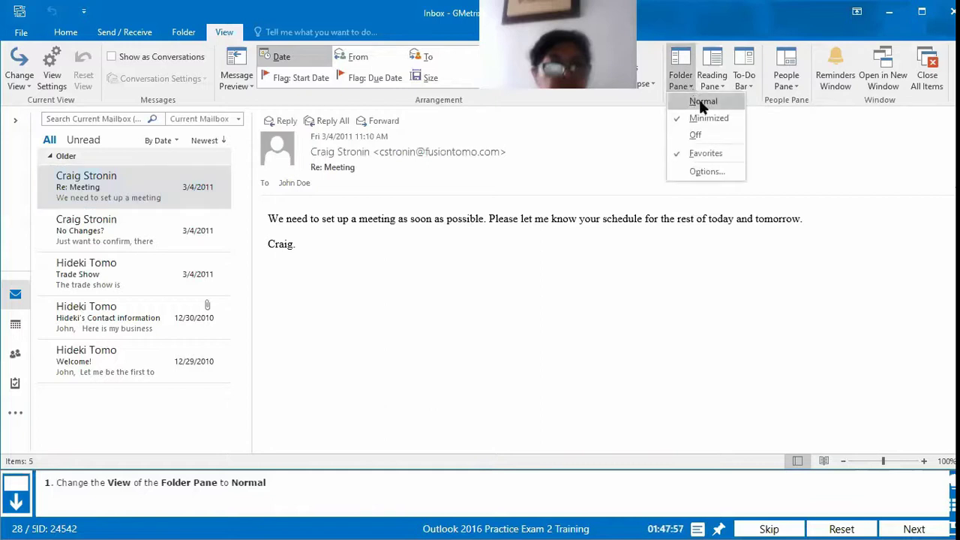
pyautogui.click(703, 102)
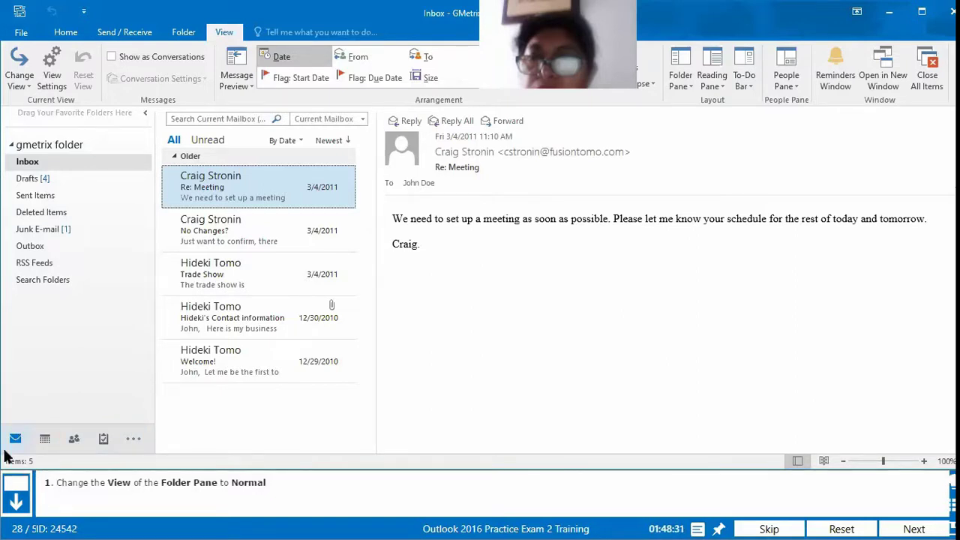
pyautogui.moveTo(45, 438)
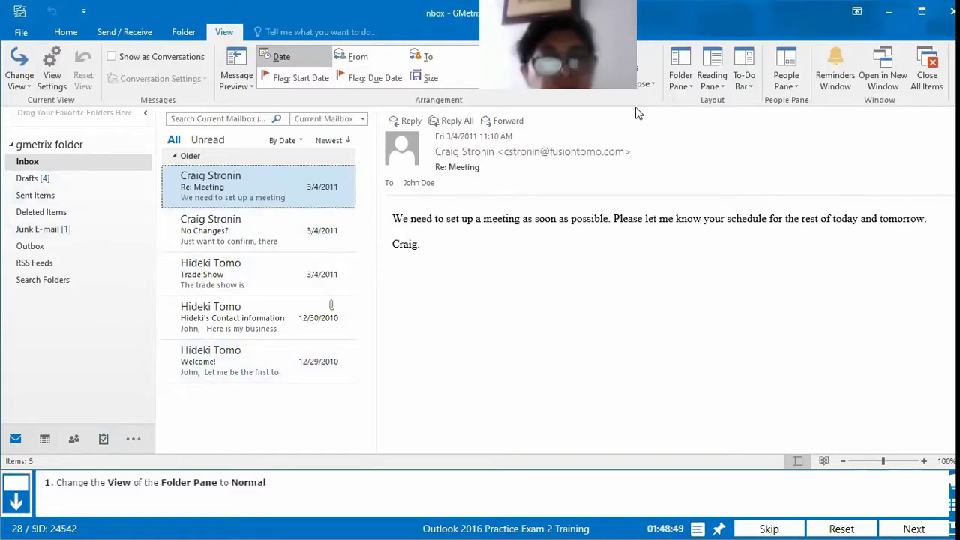
pyautogui.click(914, 529)
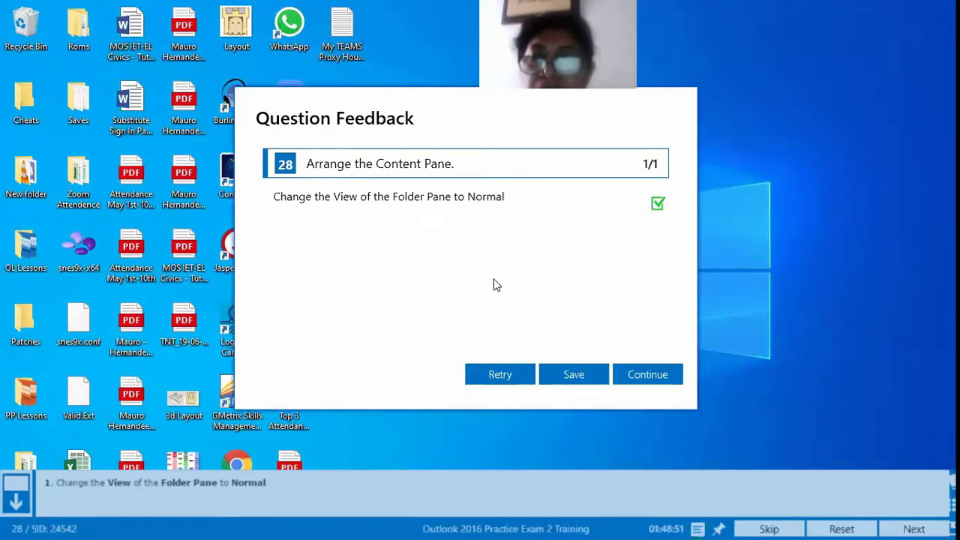
# Step: Retry question 28, pin the Folder Pane open, submit, then retry the question again
pyautogui.click(520, 377)
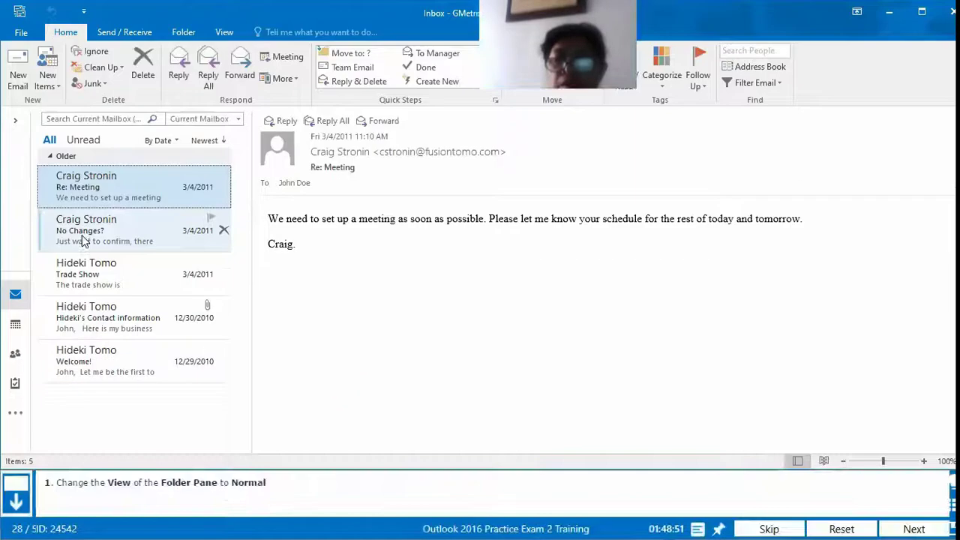
pyautogui.click(15, 124)
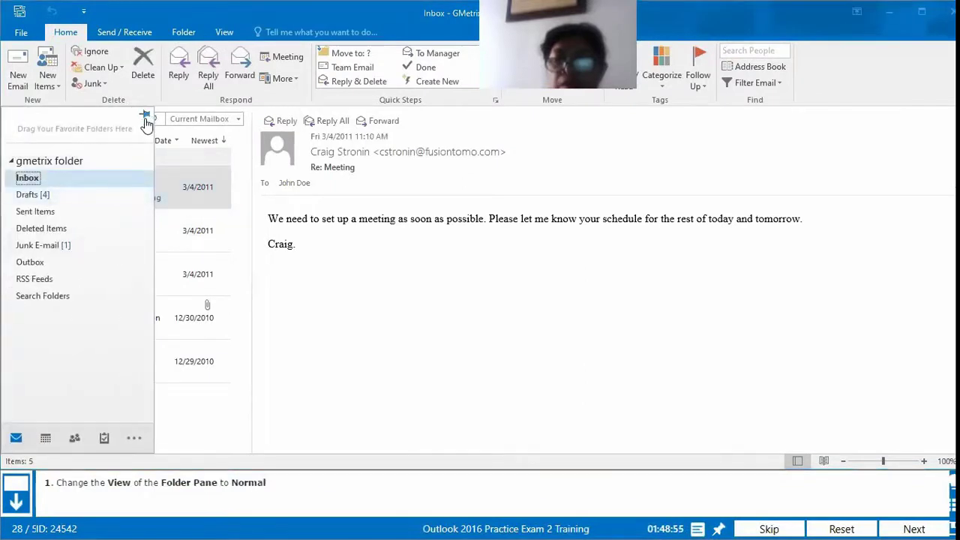
pyautogui.click(146, 115)
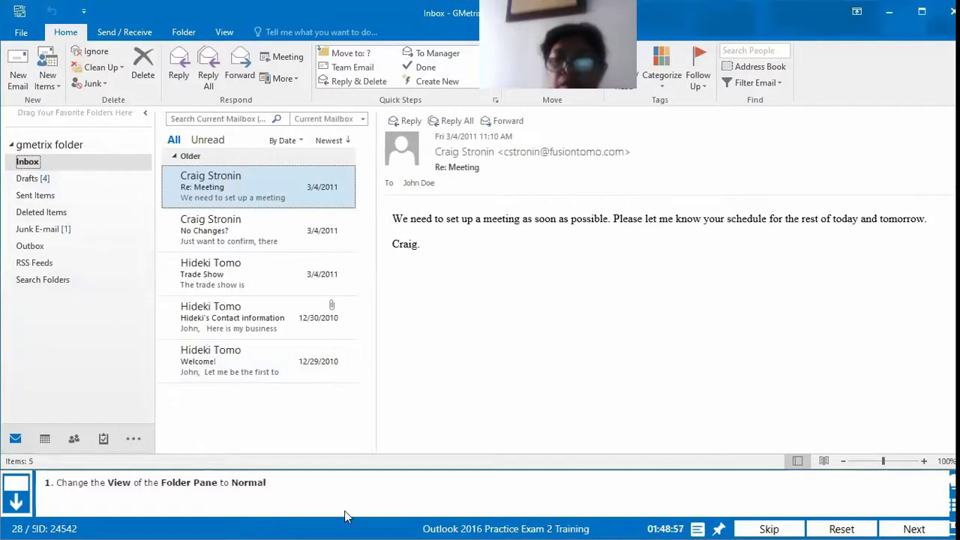
pyautogui.click(915, 528)
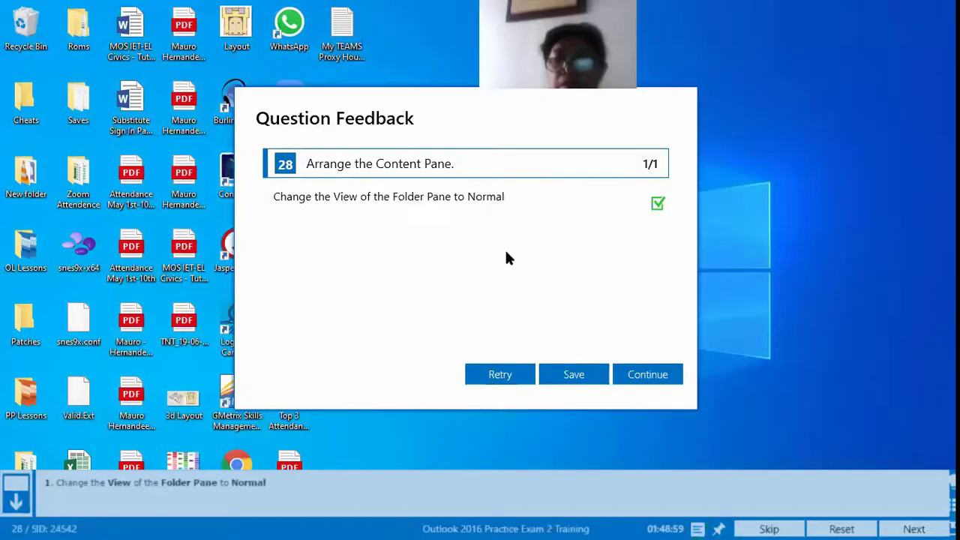
pyautogui.click(527, 382)
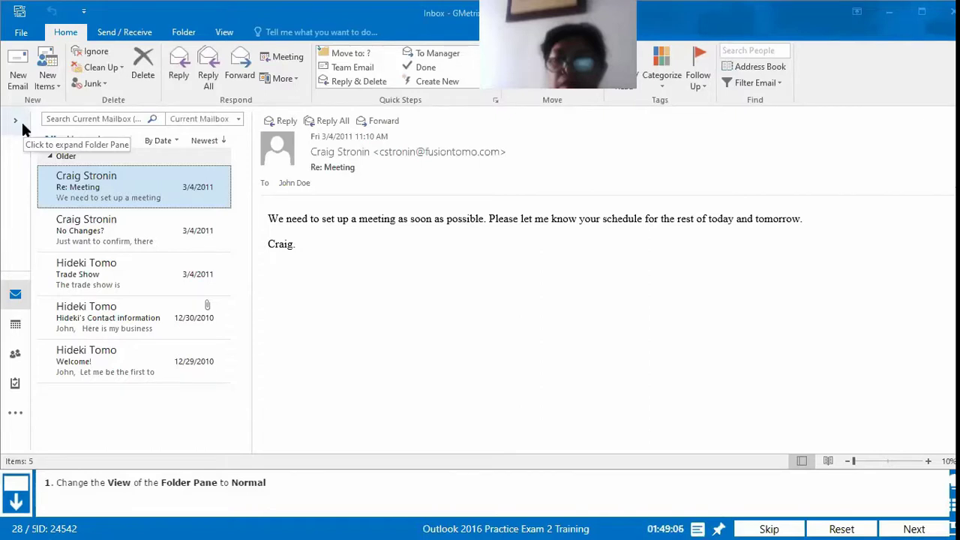
# Step: Expand and pin the Folder Pane, then collapse it again
pyautogui.click(21, 122)
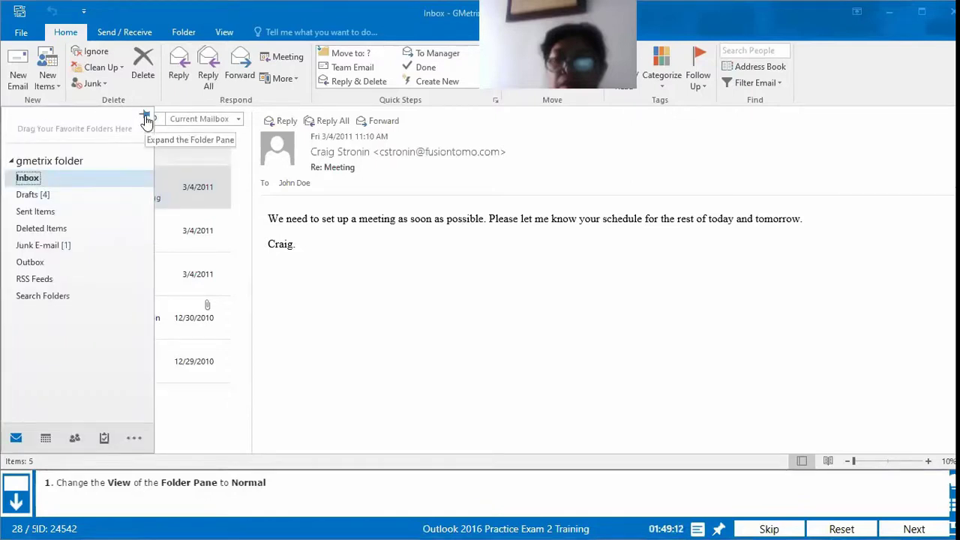
pyautogui.click(147, 121)
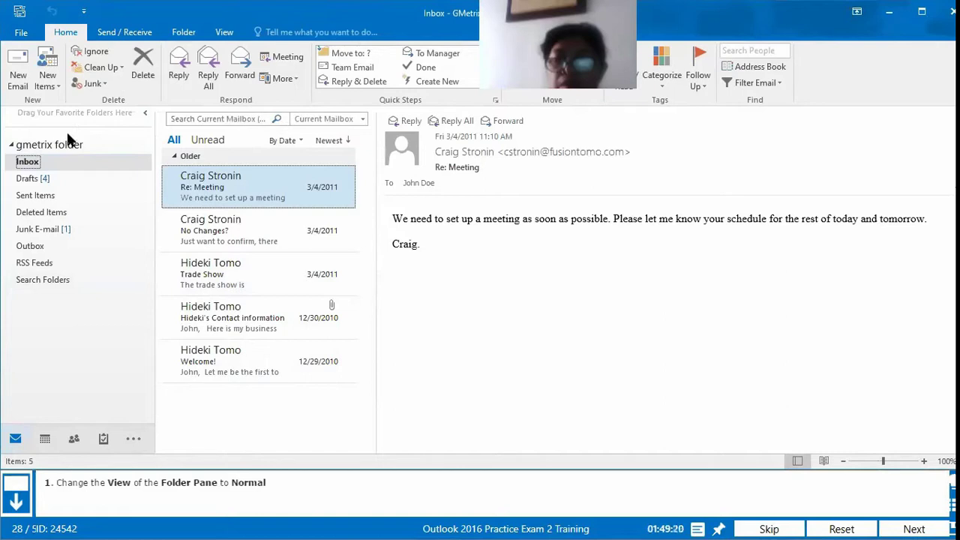
pyautogui.click(145, 112)
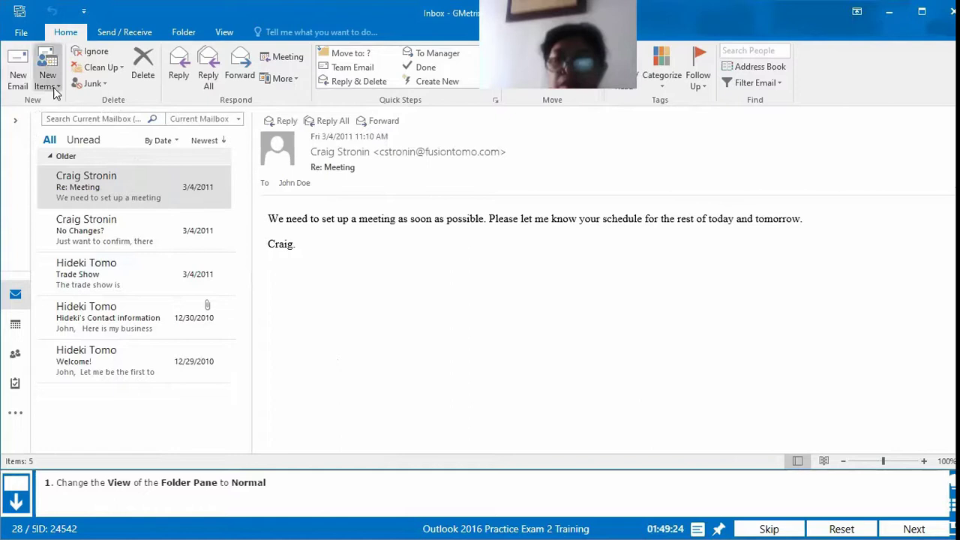
# Step: Set the Folder Pane to Normal from the View tab's Folder Pane menu
pyautogui.click(225, 33)
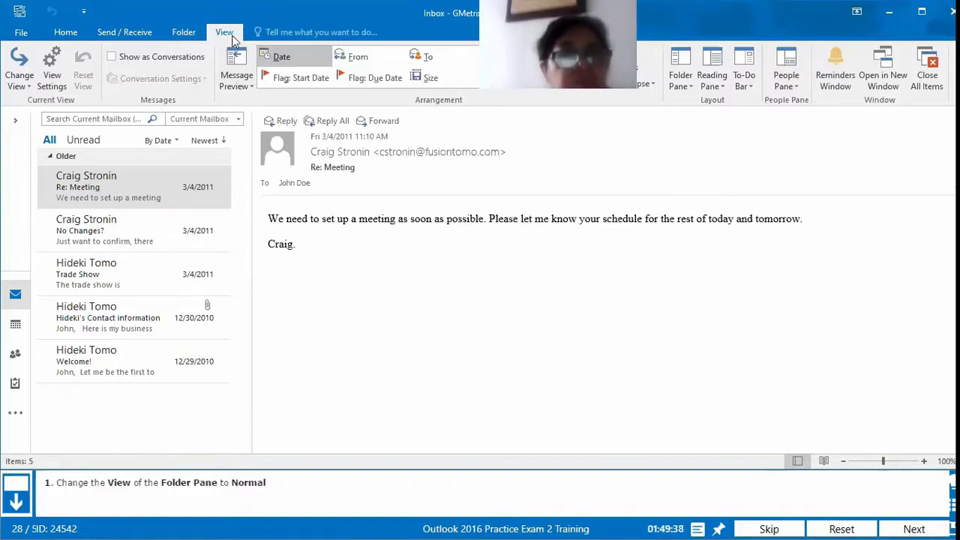
pyautogui.click(81, 33)
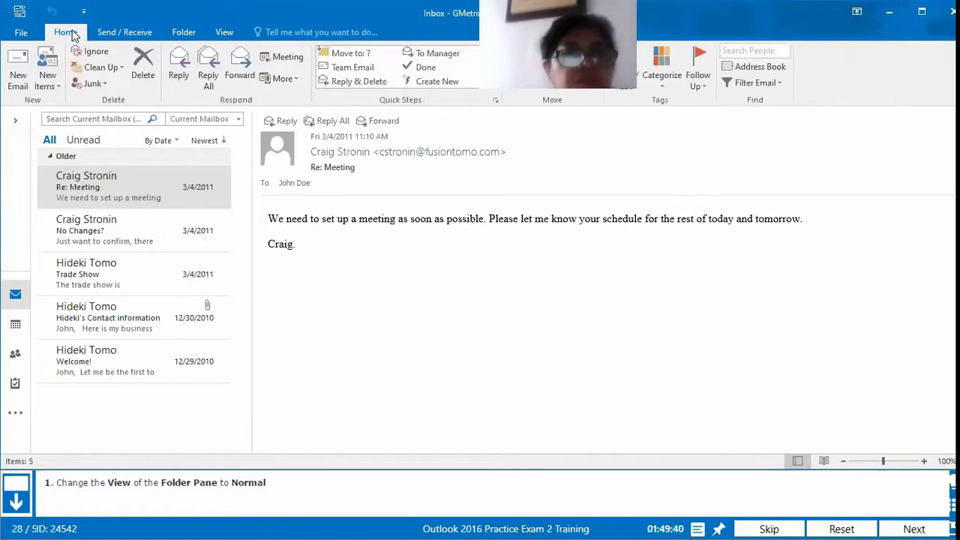
pyautogui.click(225, 33)
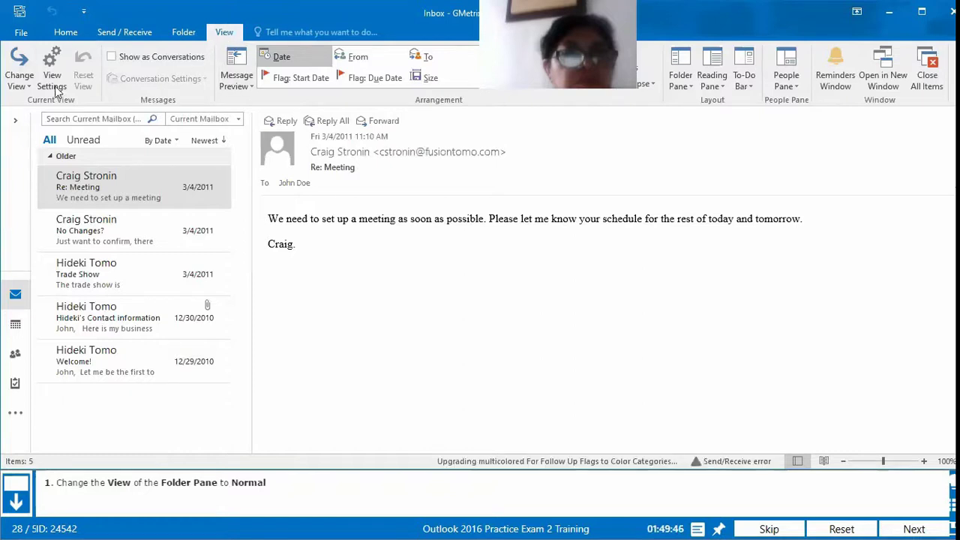
pyautogui.click(679, 77)
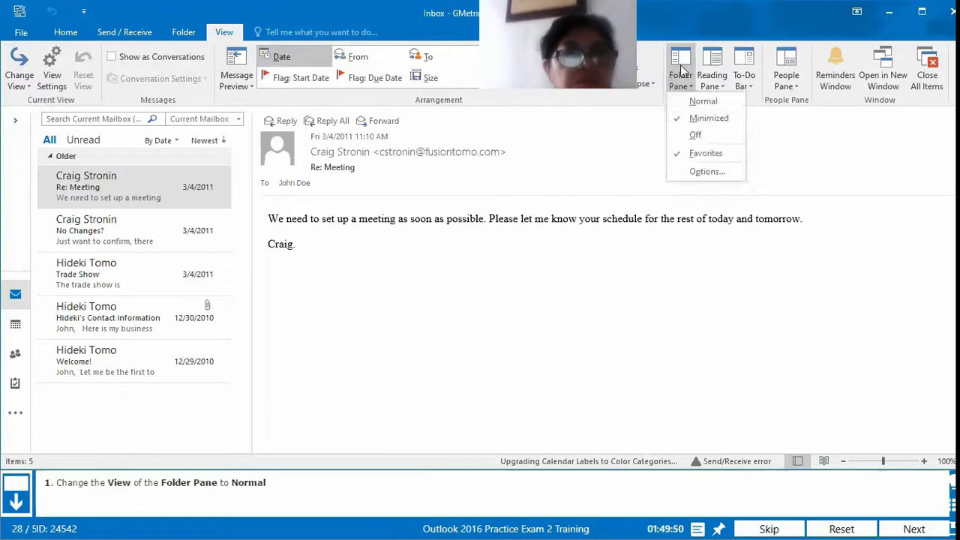
pyautogui.click(704, 102)
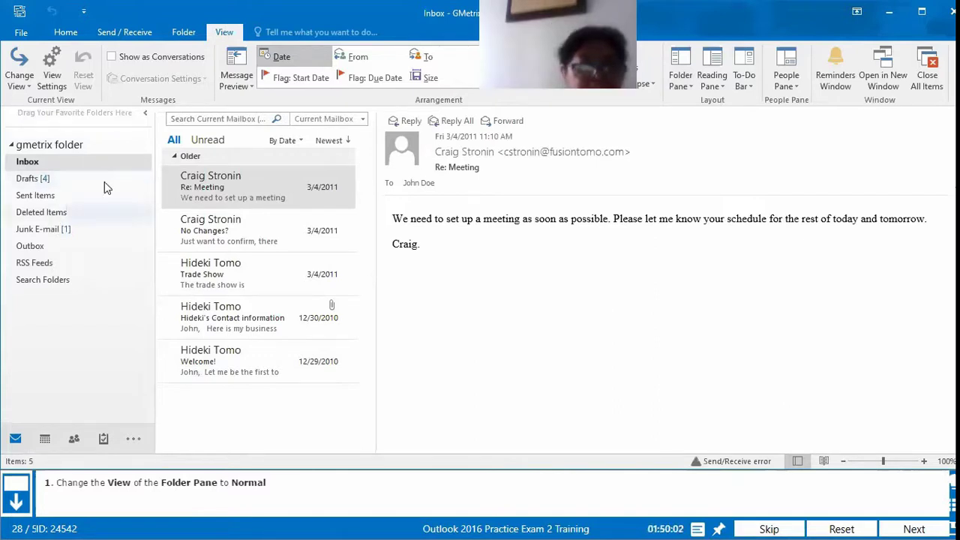
# Step: Re-pin the Folder Pane open and submit task 28 for grading
pyautogui.click(147, 114)
pyautogui.click(15, 122)
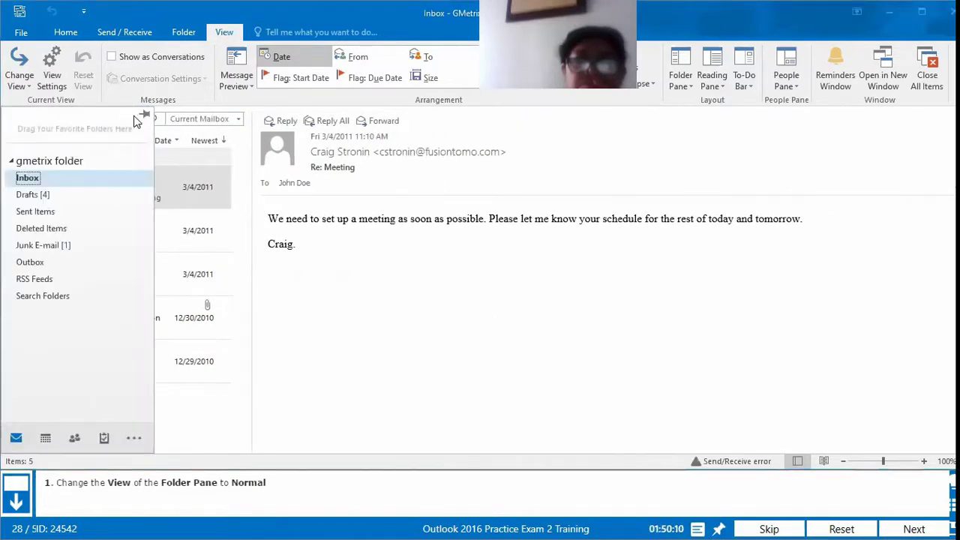
pyautogui.click(144, 115)
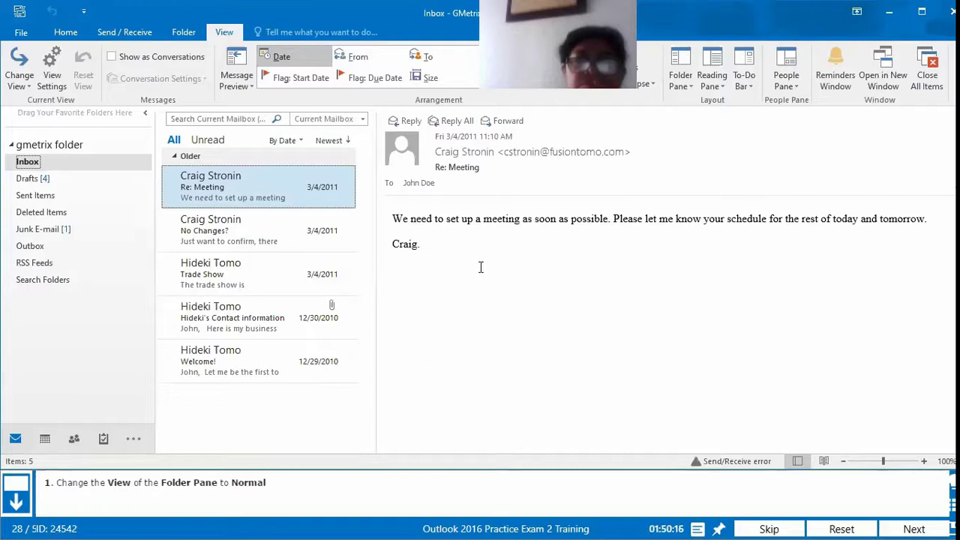
pyautogui.click(914, 529)
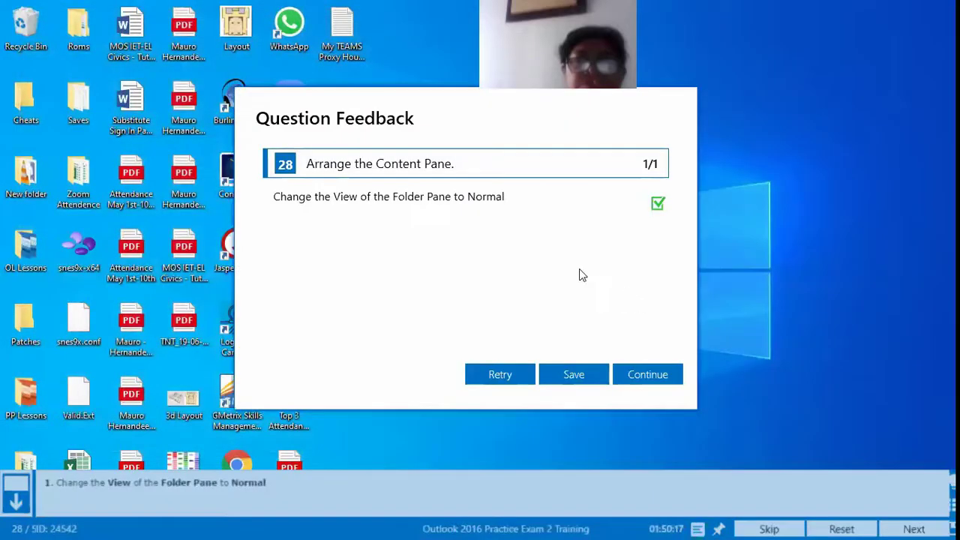
# Step: Continue past the feedback to question 29 about the Our Website hyperlink
pyautogui.click(635, 377)
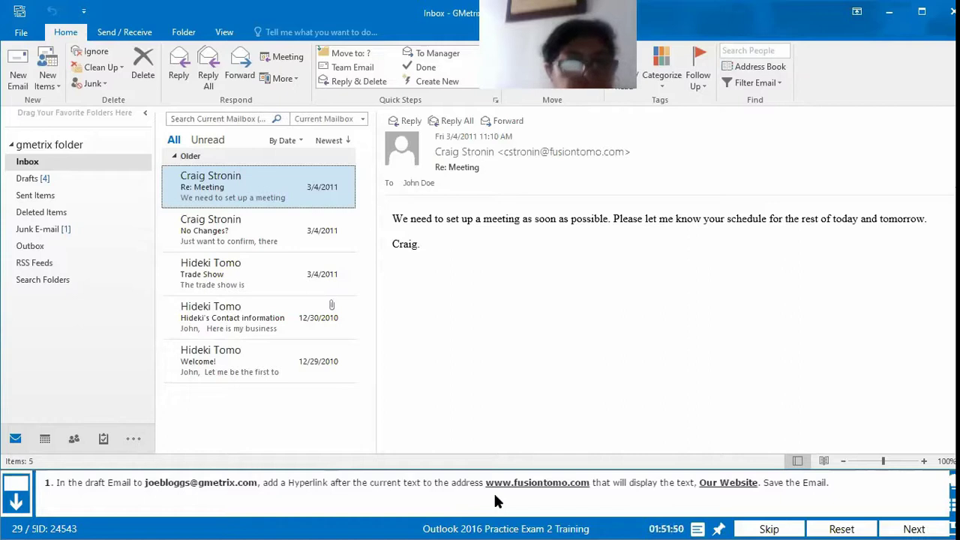
# Step: Open the New Website draft from Drafts, put the cursor after its body text, and show Insert
pyautogui.click(28, 178)
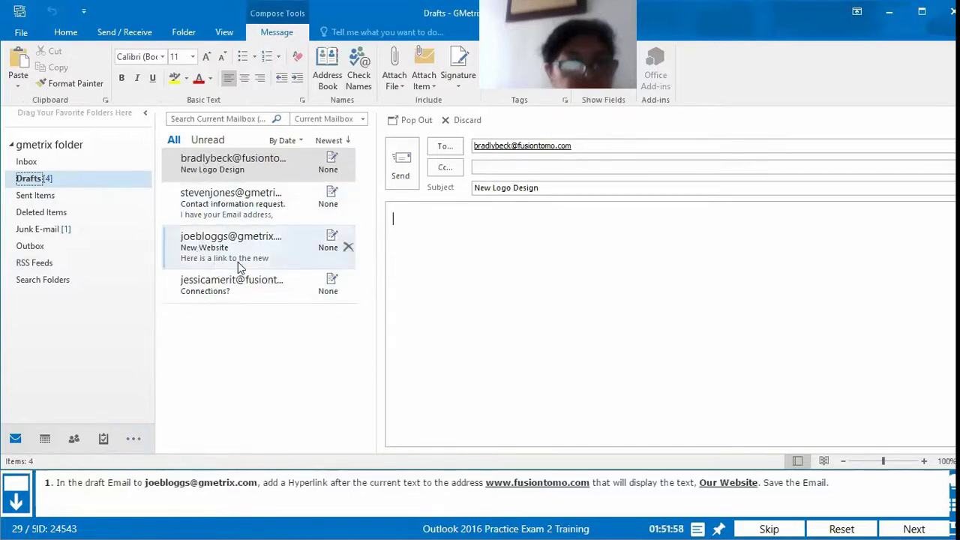
pyautogui.click(223, 250)
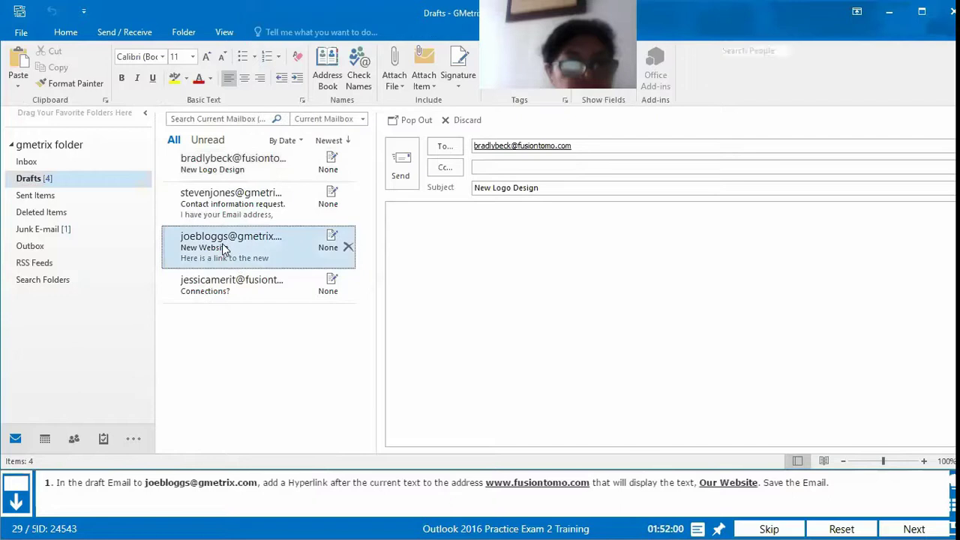
pyautogui.doubleClick(223, 249)
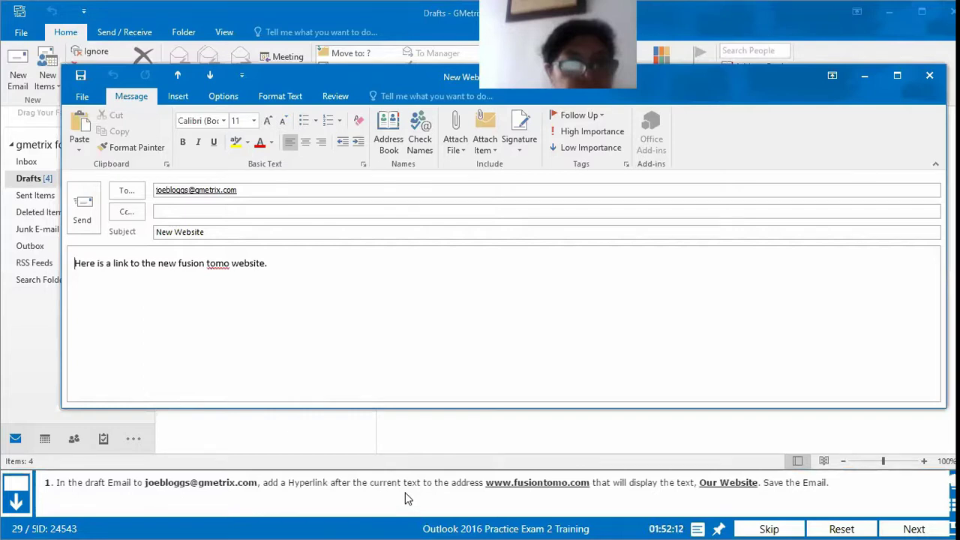
pyautogui.click(326, 266)
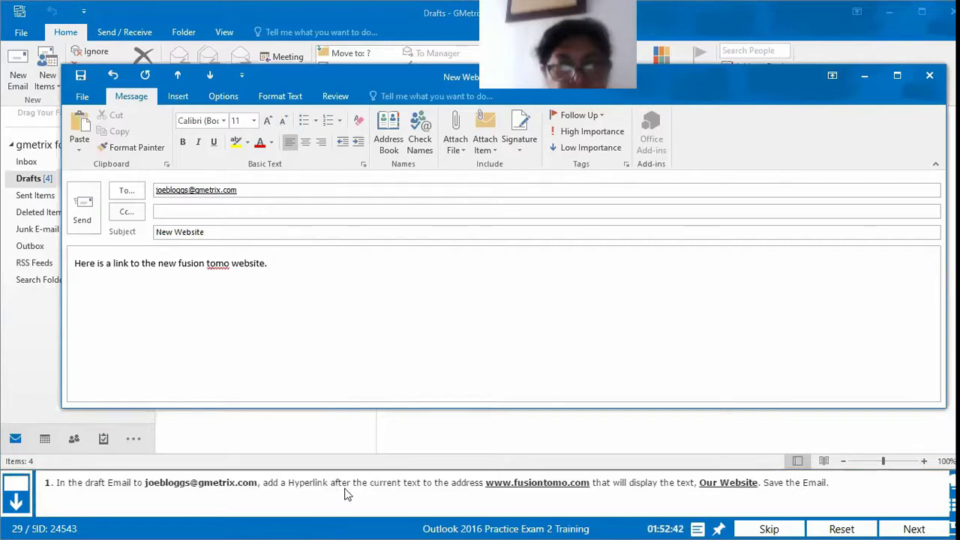
pyautogui.click(180, 100)
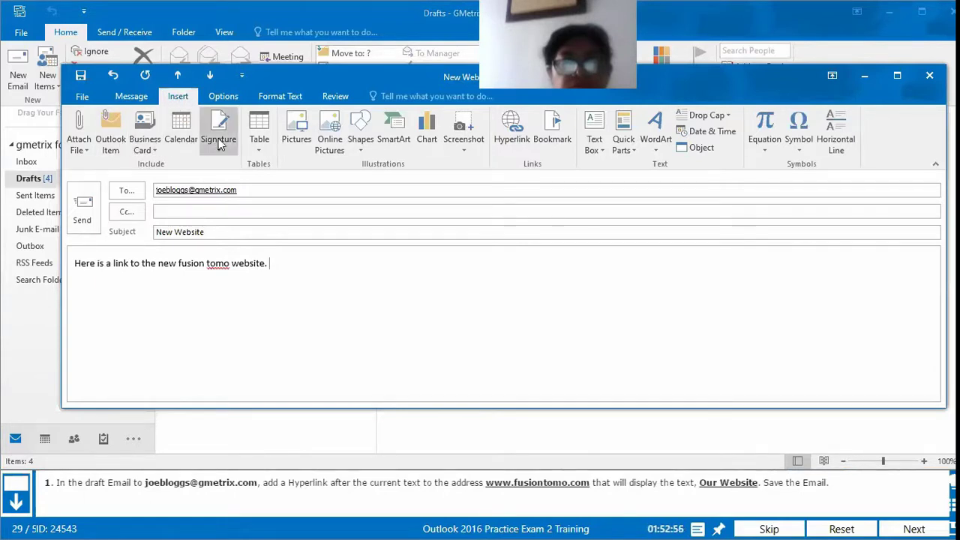
pyautogui.click(505, 141)
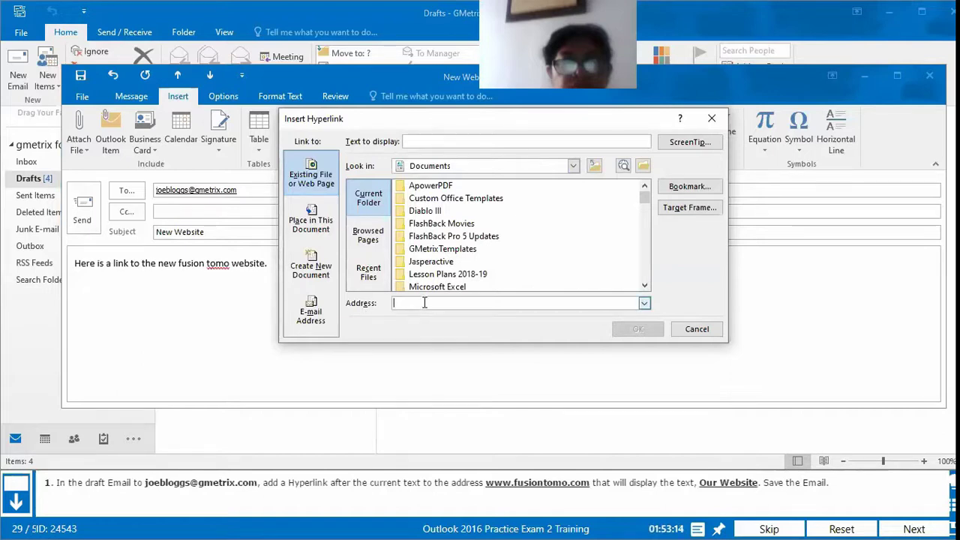
pyautogui.write('w')
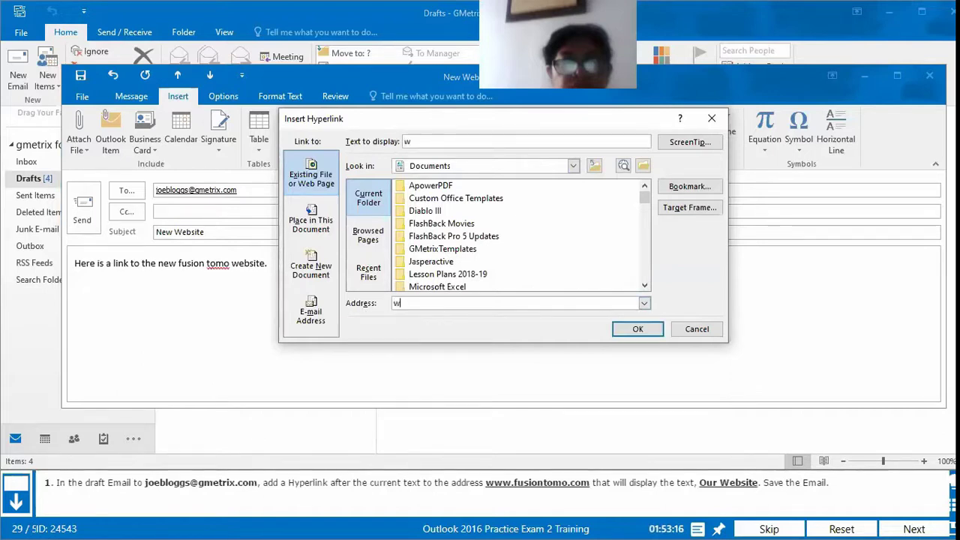
pyautogui.write('ww.')
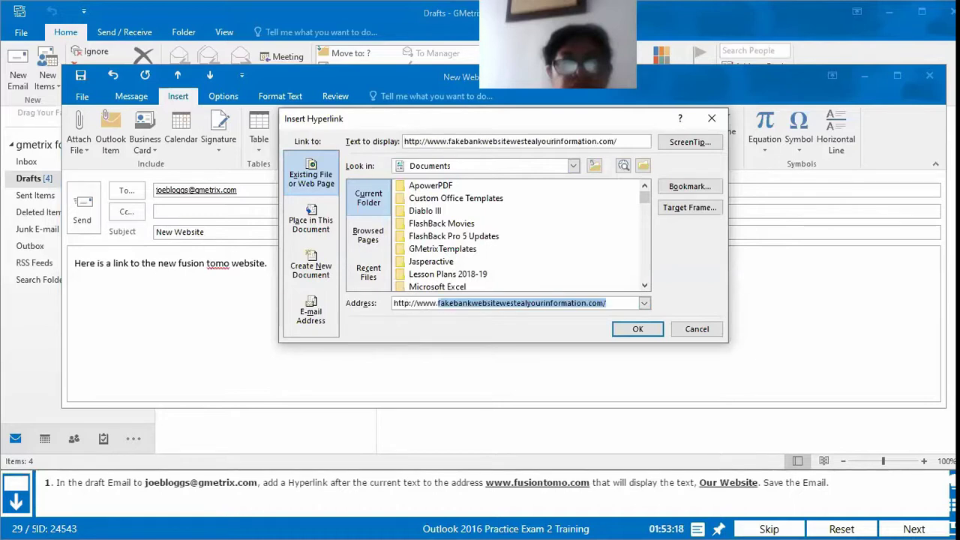
pyautogui.write('fusiontomo')
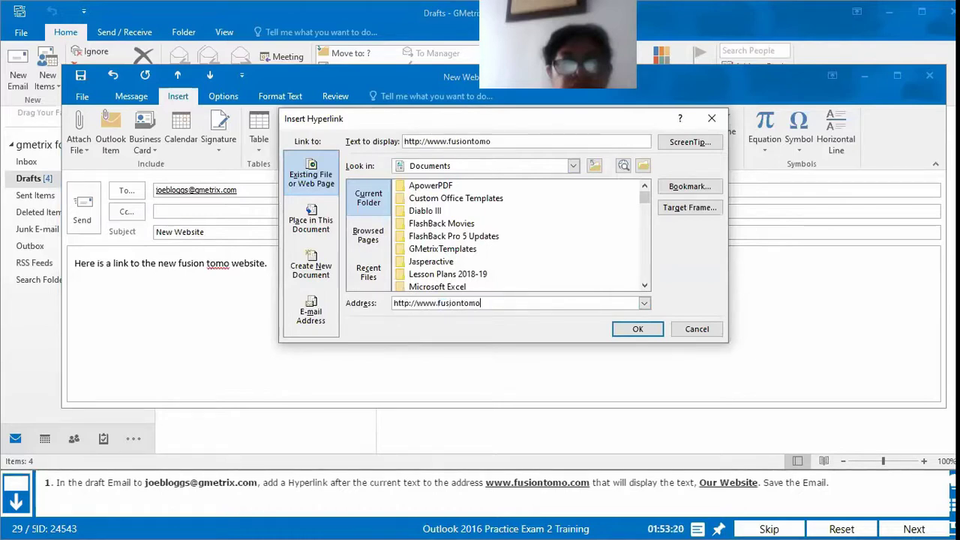
pyautogui.write('.com')
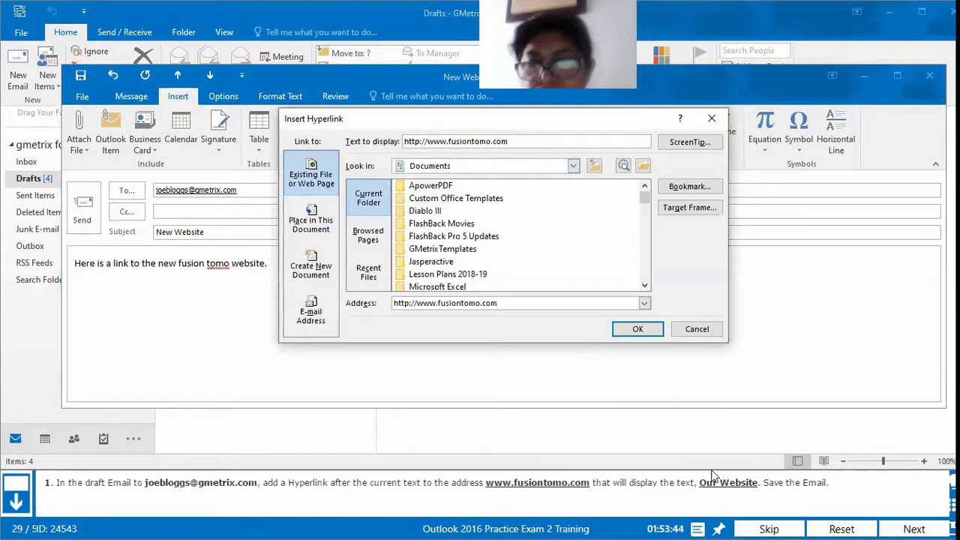
pyautogui.moveTo(518, 142); pyautogui.dragTo(379, 120)
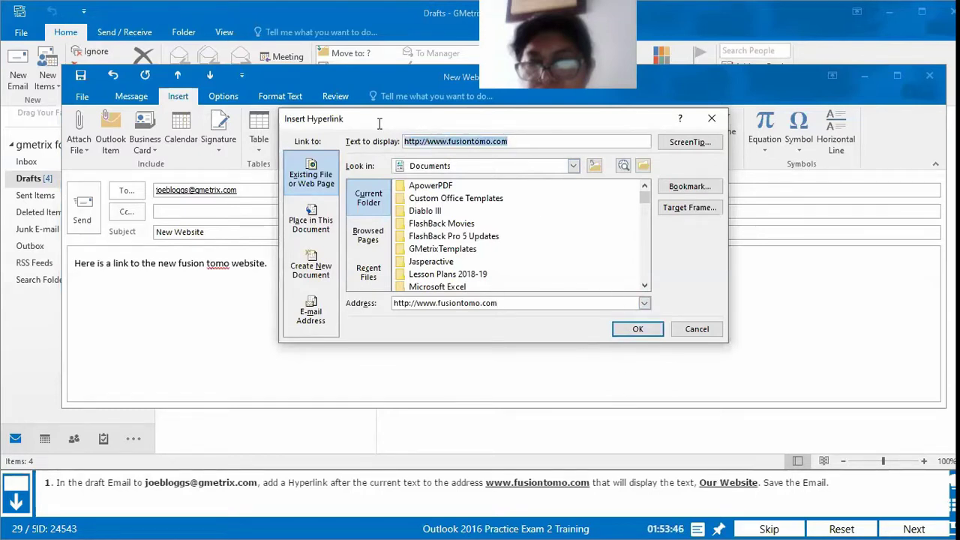
pyautogui.write('Ouu')
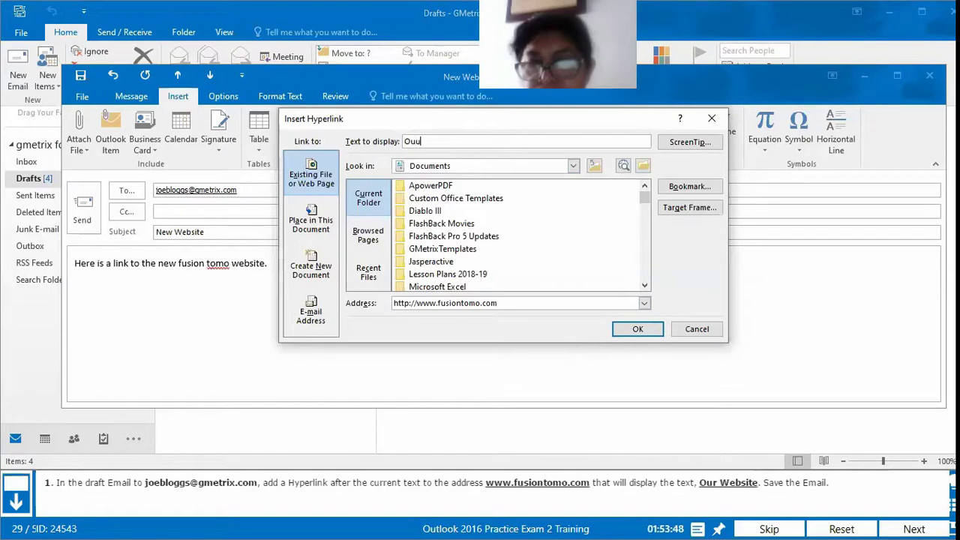
pyautogui.write('r')
pyautogui.press('BackSpace')
pyautogui.press('BackSpace')
pyautogui.press('BackSpace')
pyautogui.write('ur Website')
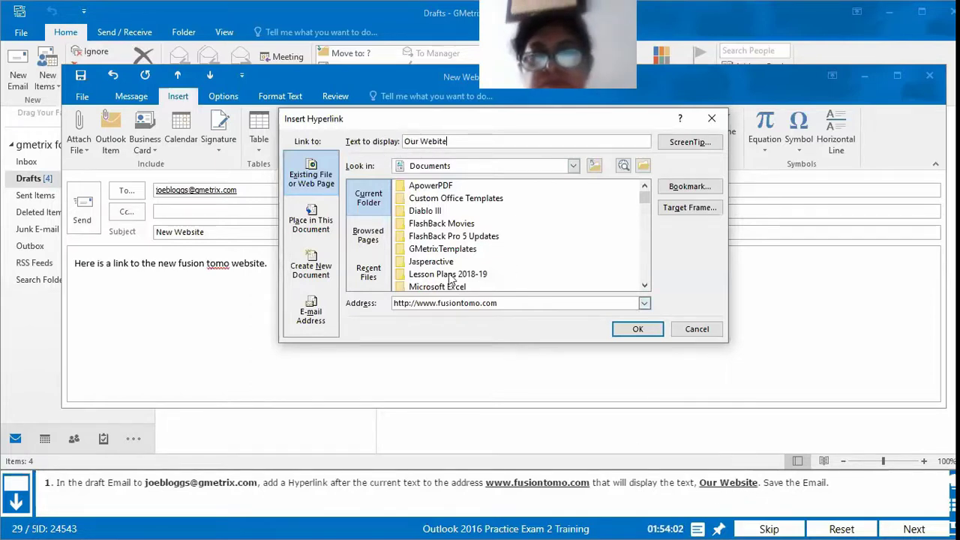
pyautogui.click(432, 142)
pyautogui.write('s')
pyautogui.write('s')
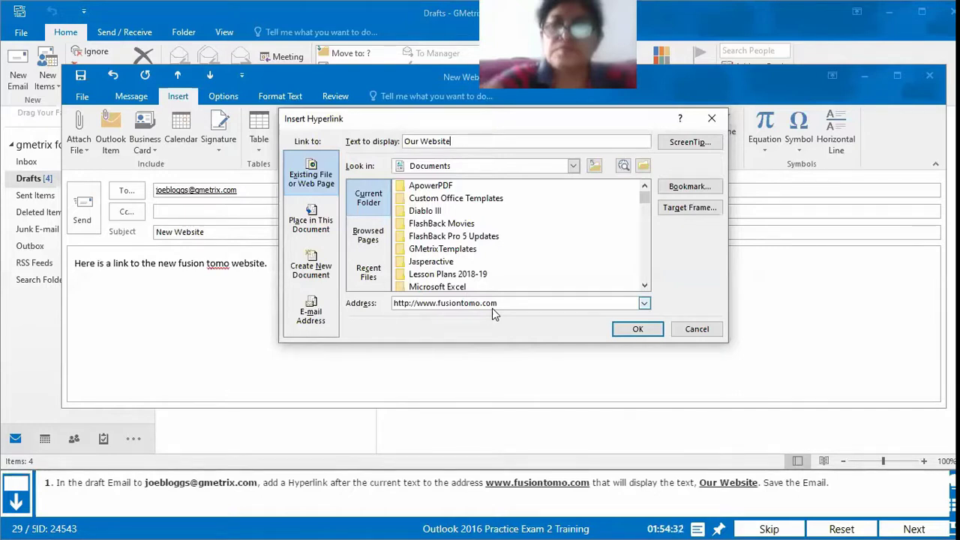
# Step: Insert the Our Website link into the draft, then save and close it
pyautogui.click(643, 330)
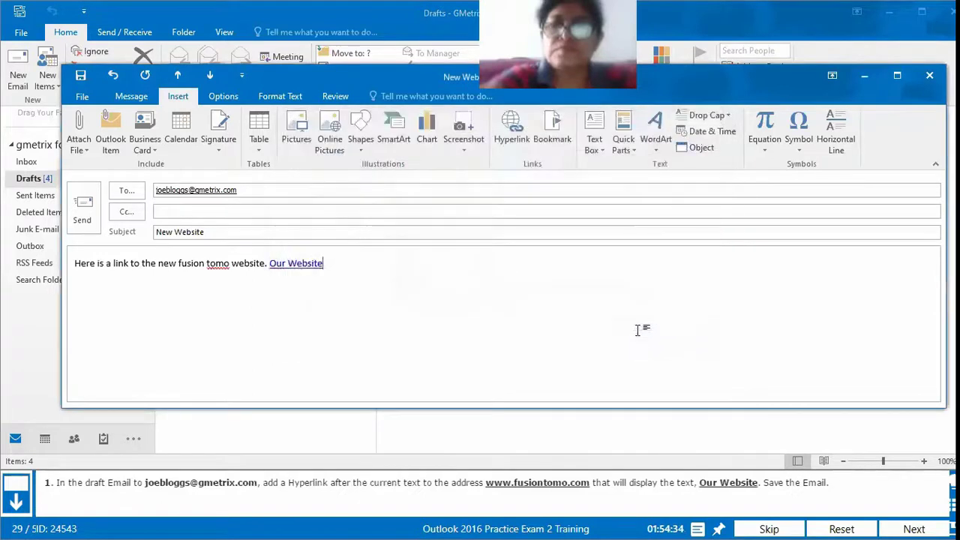
pyautogui.moveTo(287, 266)
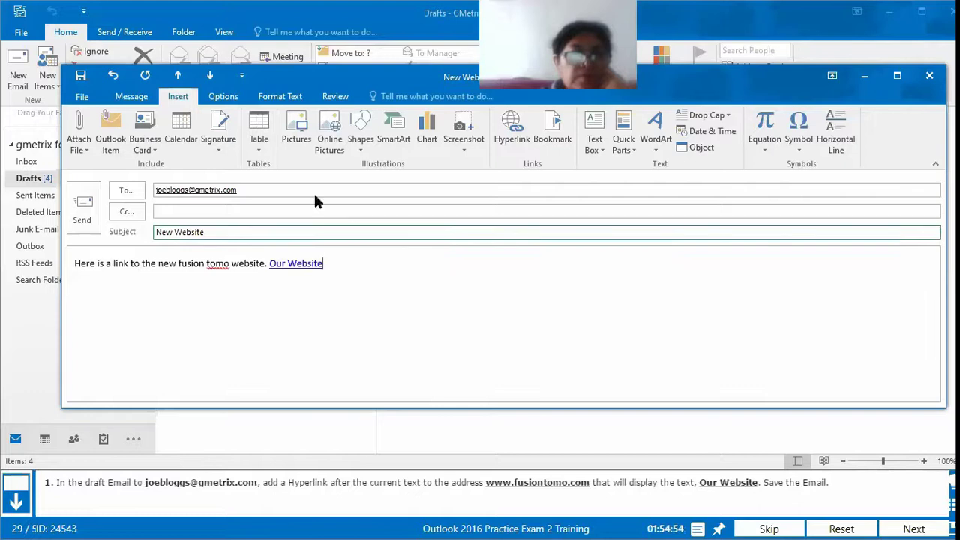
pyautogui.click(81, 76)
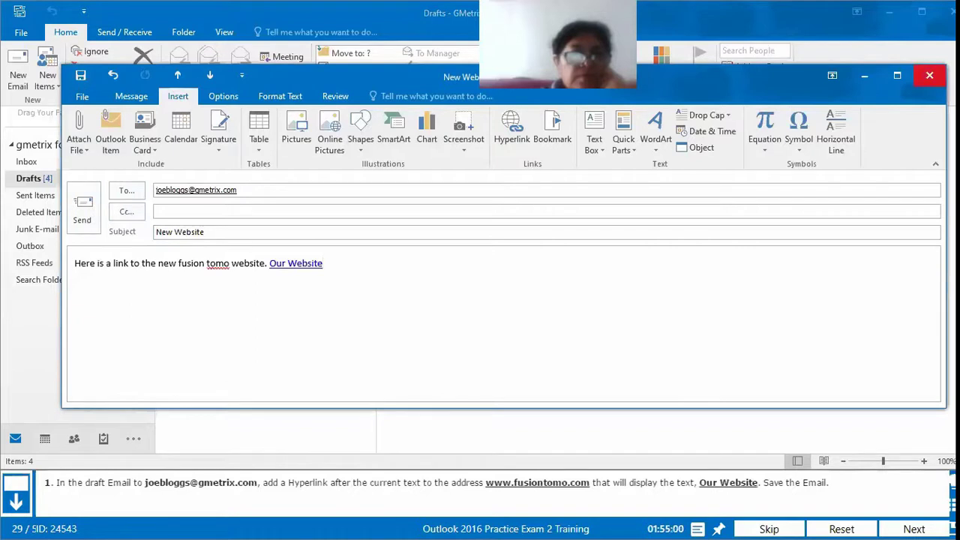
pyautogui.click(929, 75)
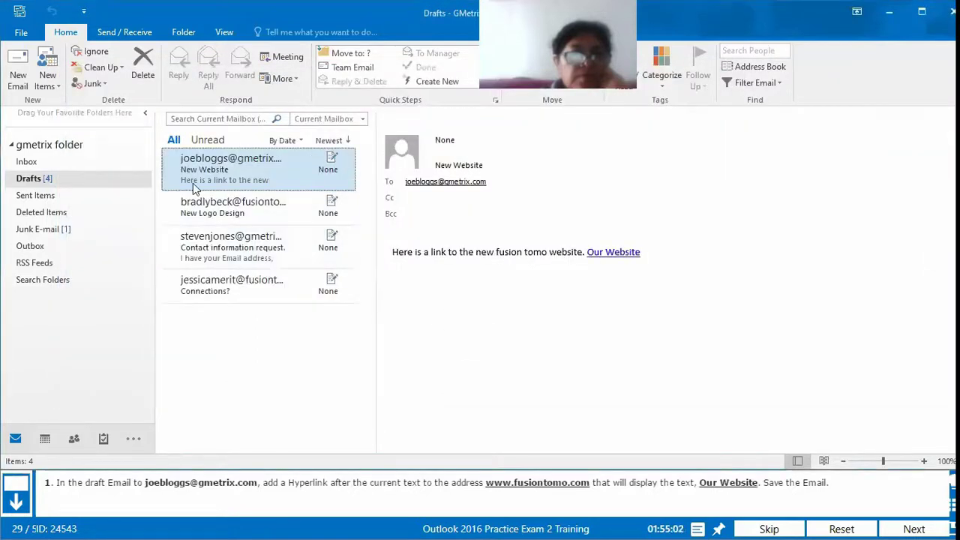
# Step: Reopen the New Website draft, save it again, and close its window
pyautogui.doubleClick(233, 169)
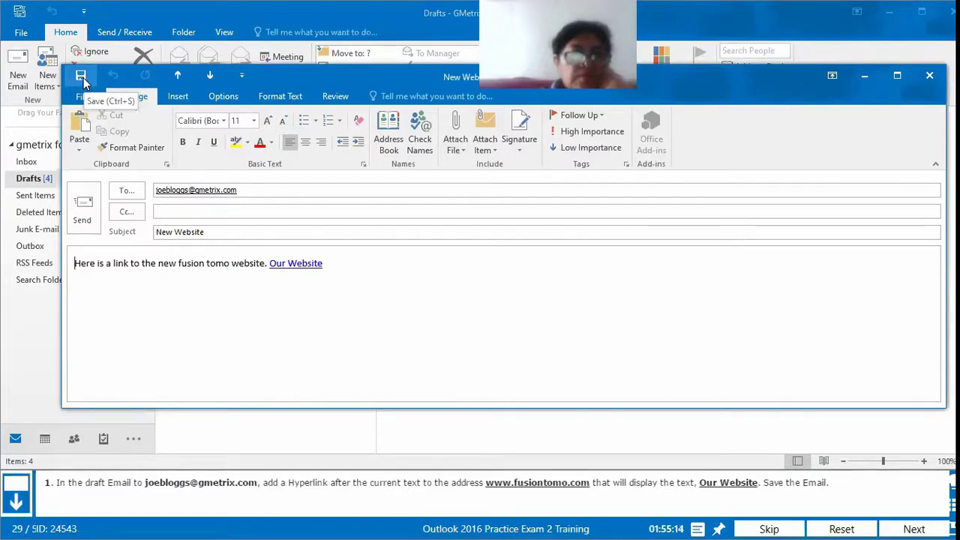
pyautogui.click(84, 100)
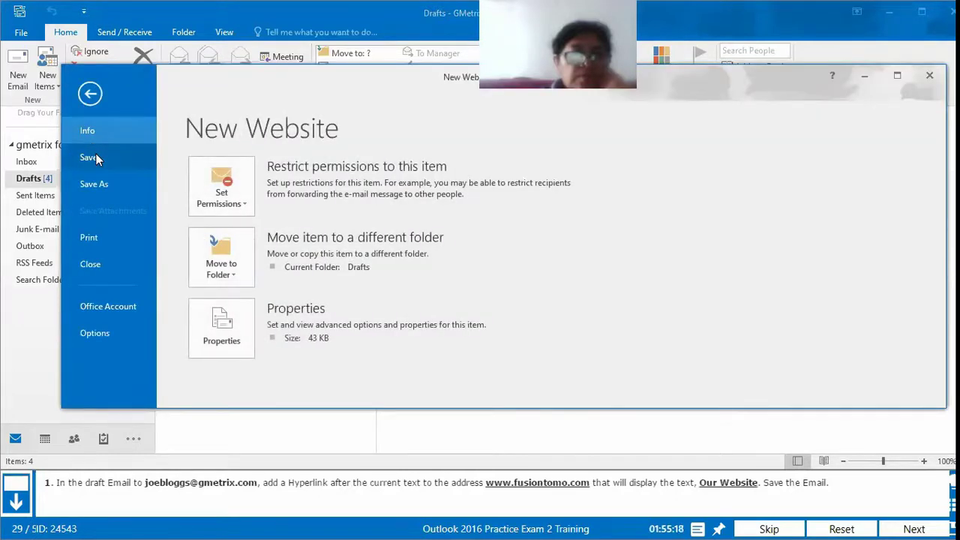
pyautogui.click(91, 95)
pyautogui.click(80, 76)
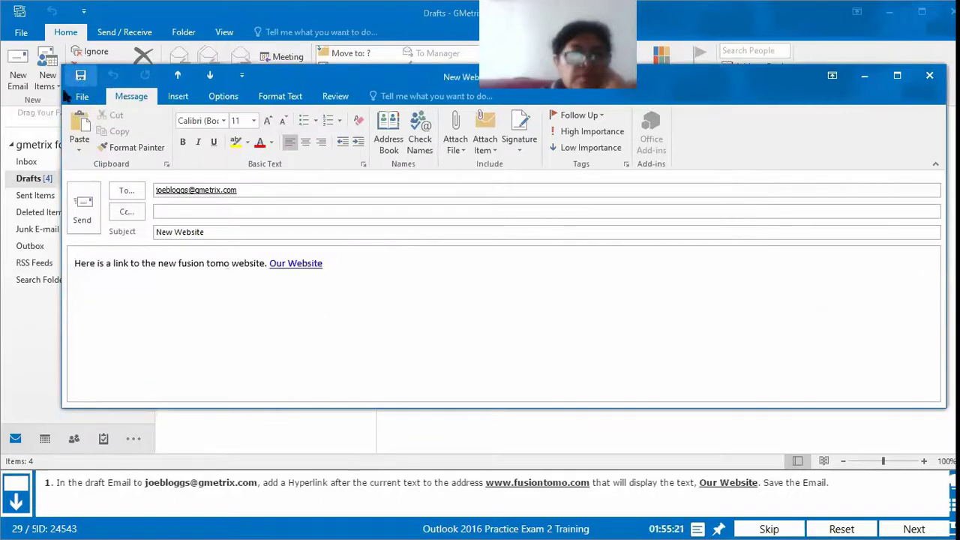
pyautogui.click(929, 76)
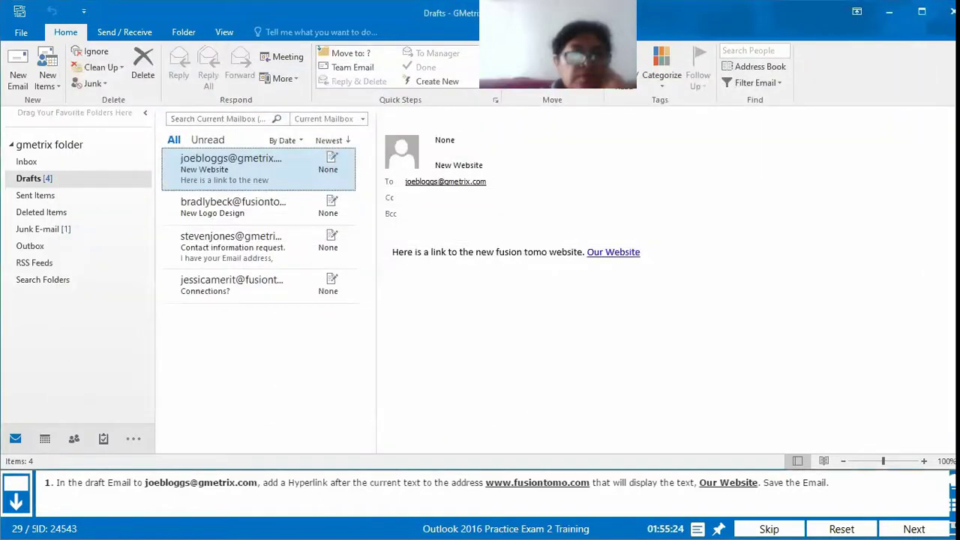
# Step: Submit question 29, see it graded correct 1/1, then restart it for another attempt
pyautogui.click(915, 528)
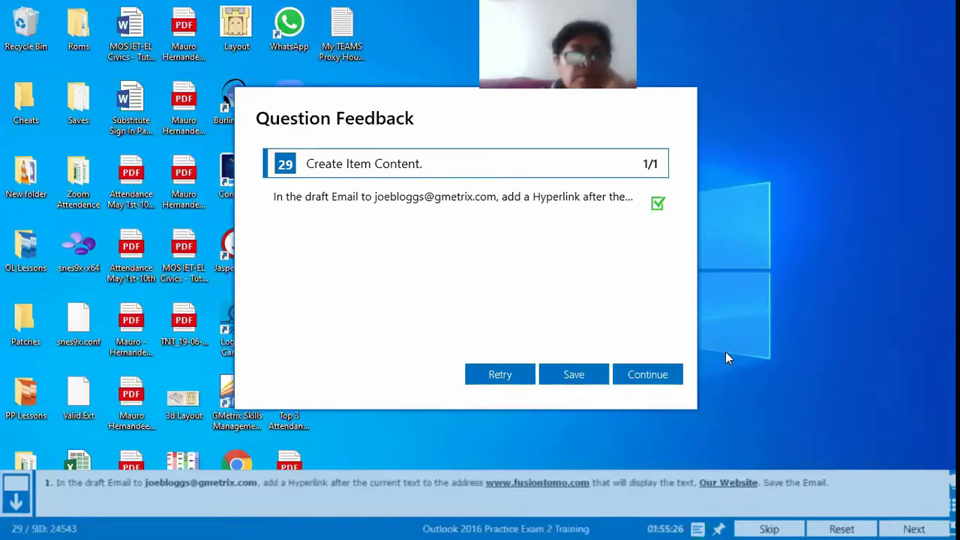
pyautogui.click(514, 383)
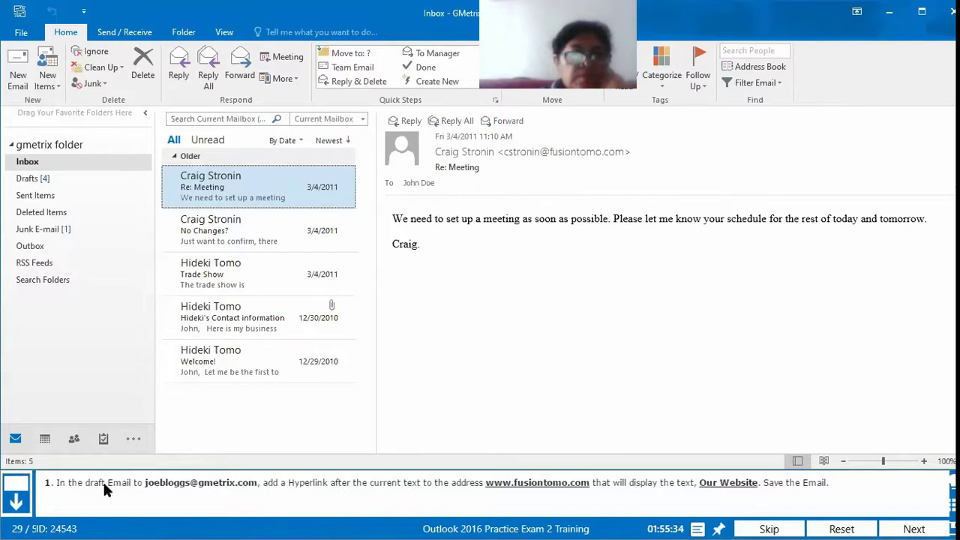
# Step: Open the New Website draft from Drafts in its own window, with the cursor after its body text
pyautogui.click(15, 182)
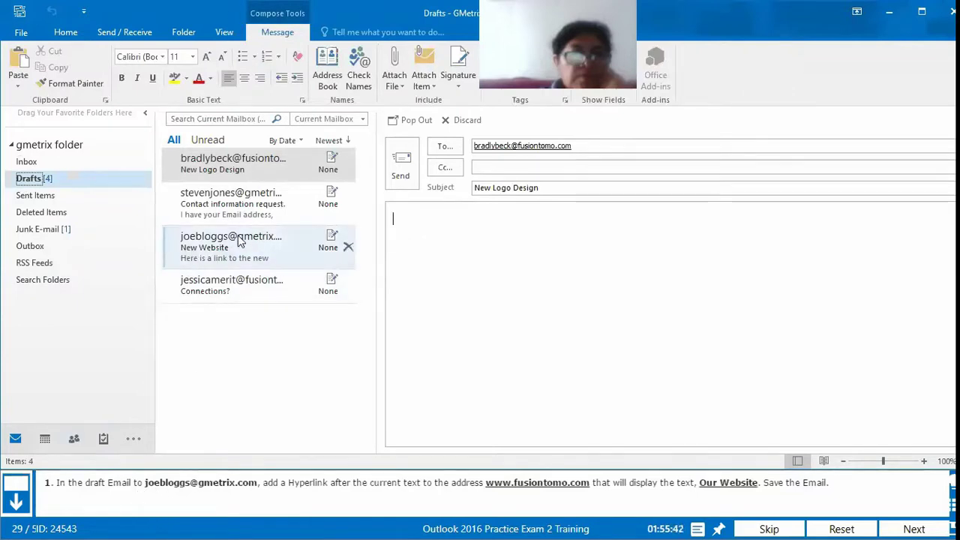
pyautogui.click(212, 256)
pyautogui.doubleClick(212, 256)
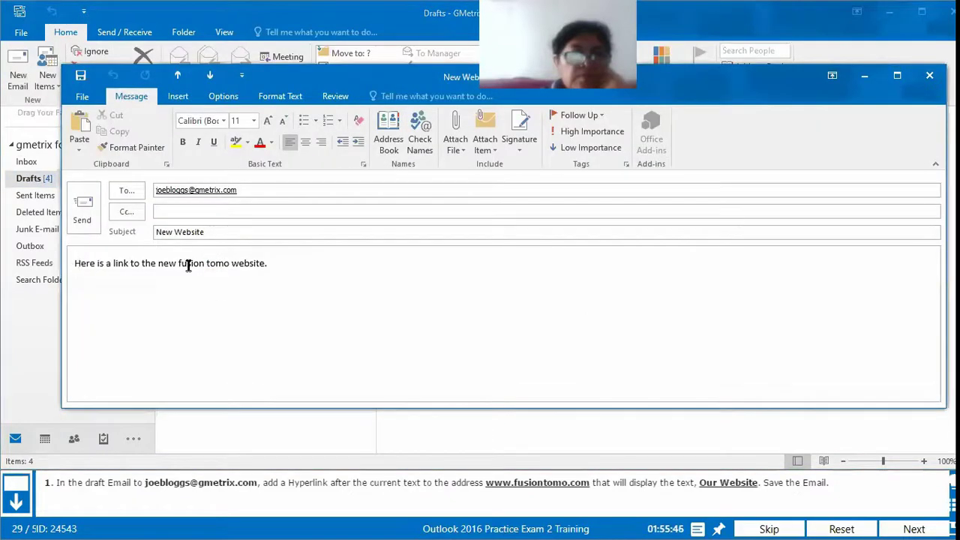
pyautogui.click(293, 285)
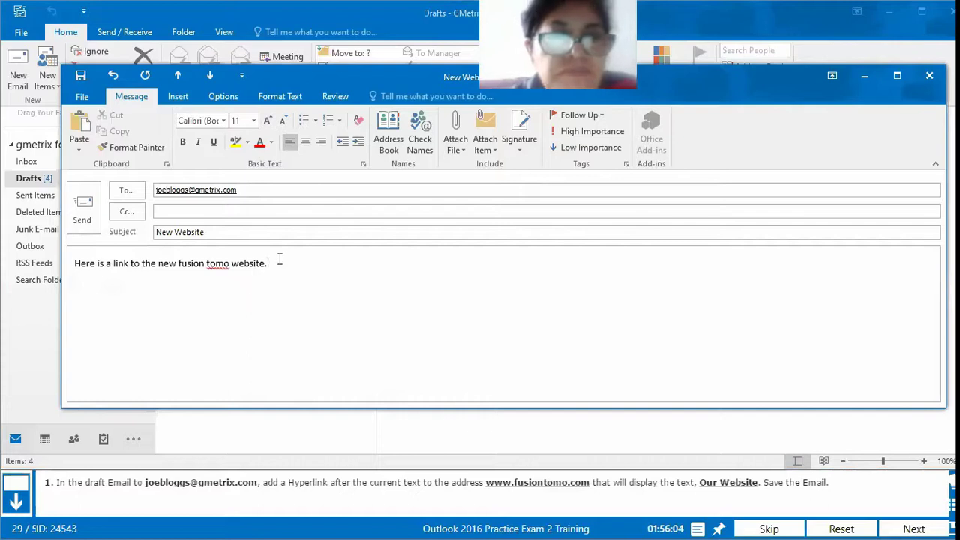
pyautogui.click(181, 98)
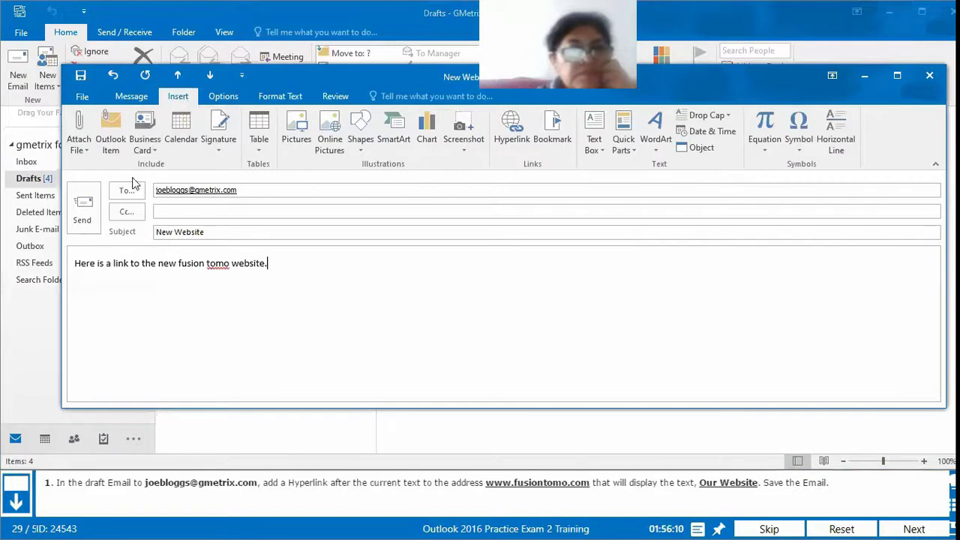
pyautogui.click(506, 146)
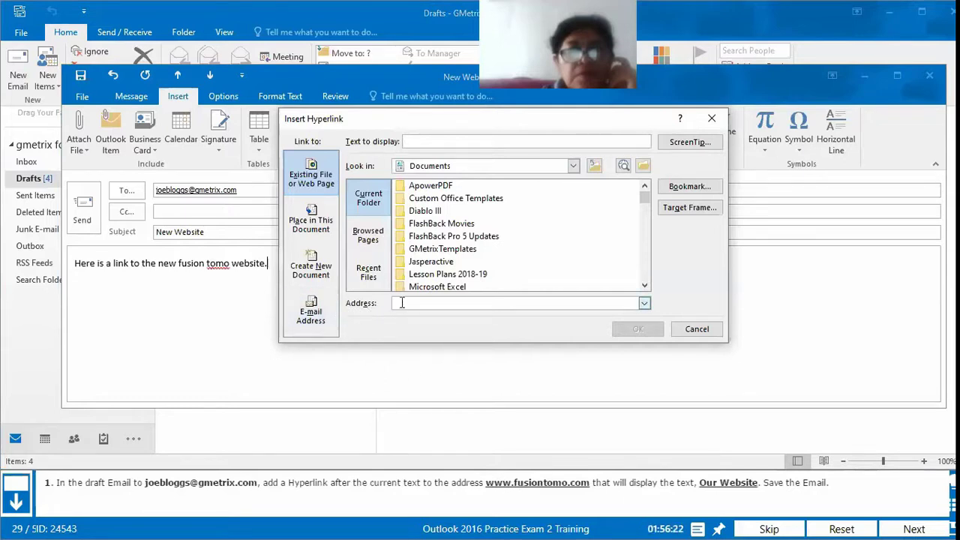
pyautogui.write('ww')
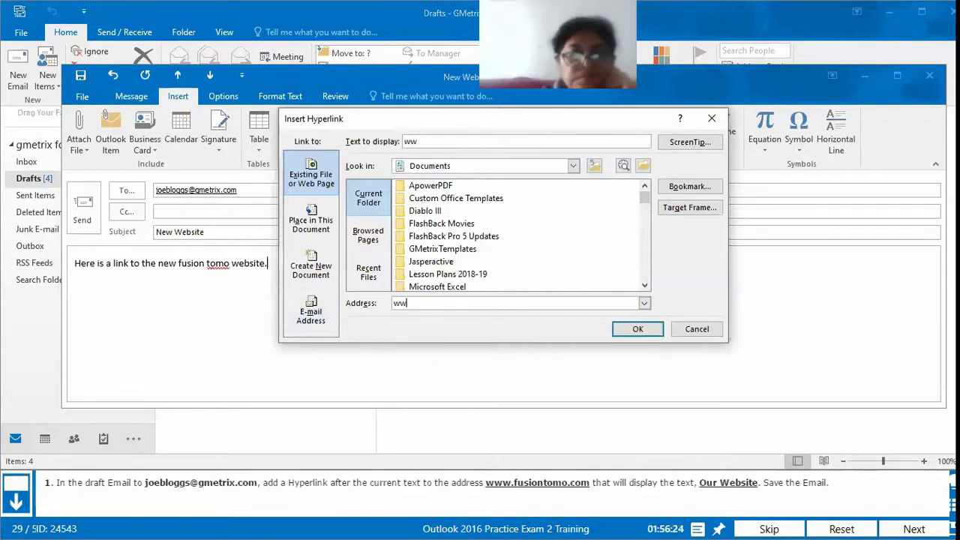
pyautogui.write('w.')
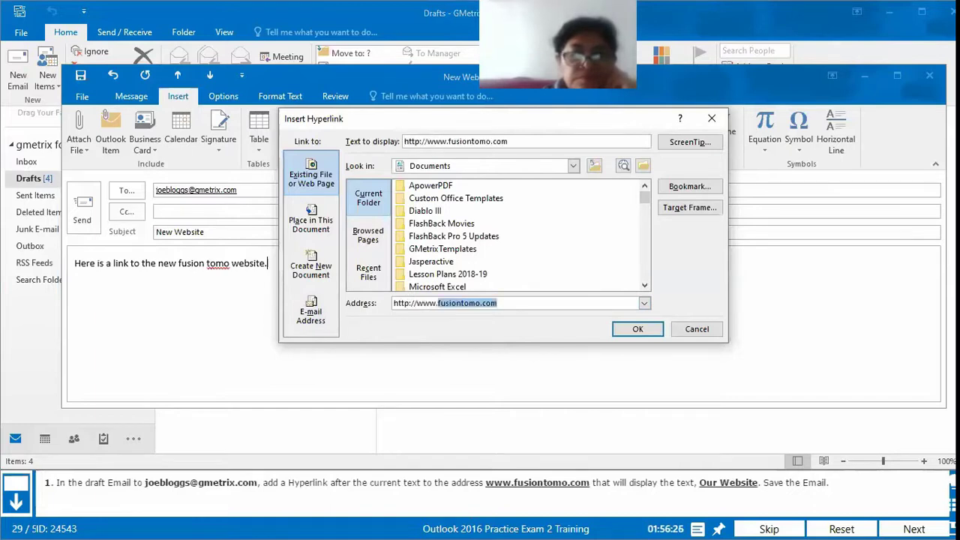
pyautogui.write('fusiontomo')
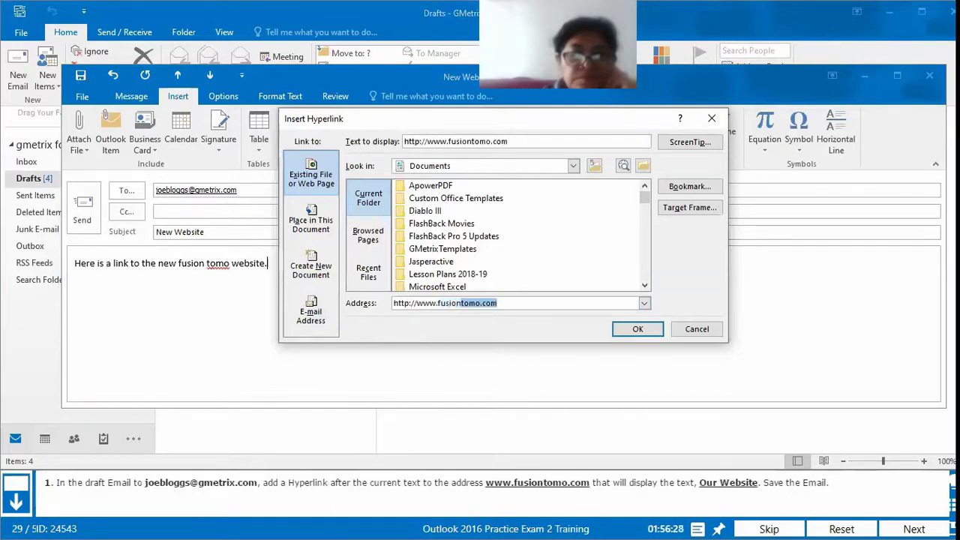
pyautogui.write('.com')
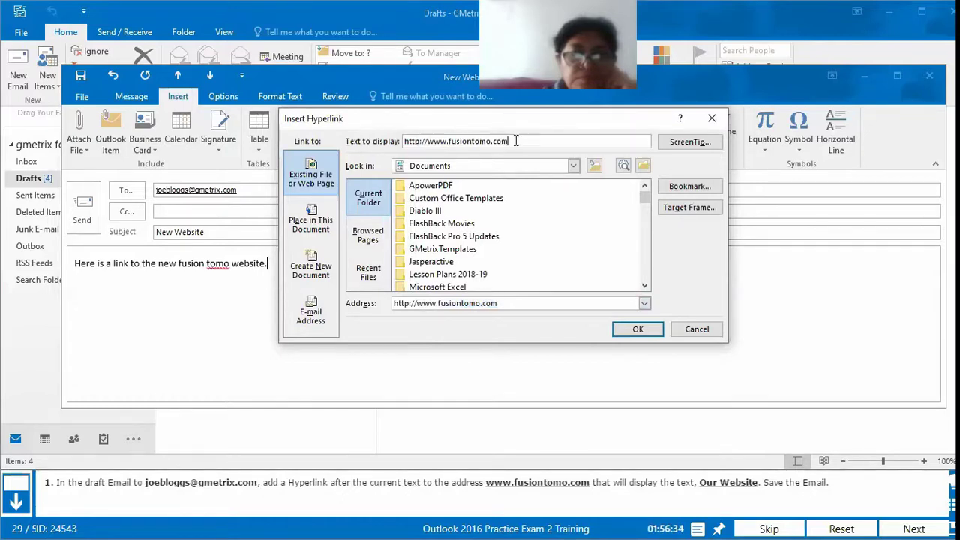
pyautogui.moveTo(522, 140); pyautogui.dragTo(398, 143)
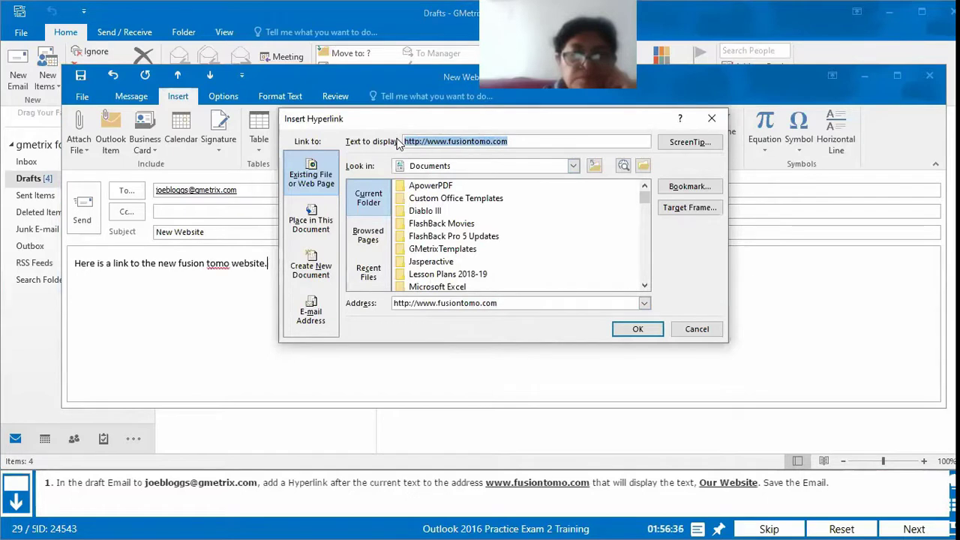
pyautogui.write('Our Website')
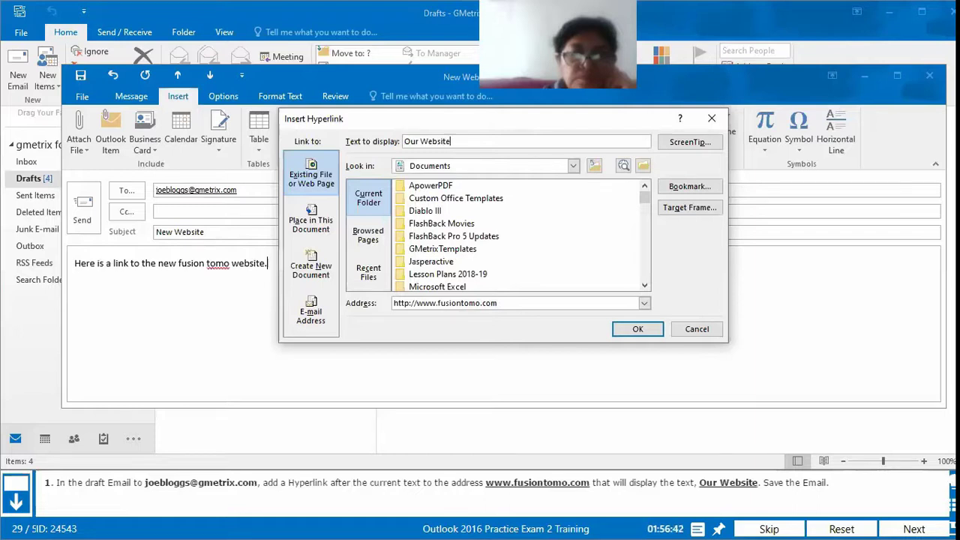
pyautogui.click(634, 329)
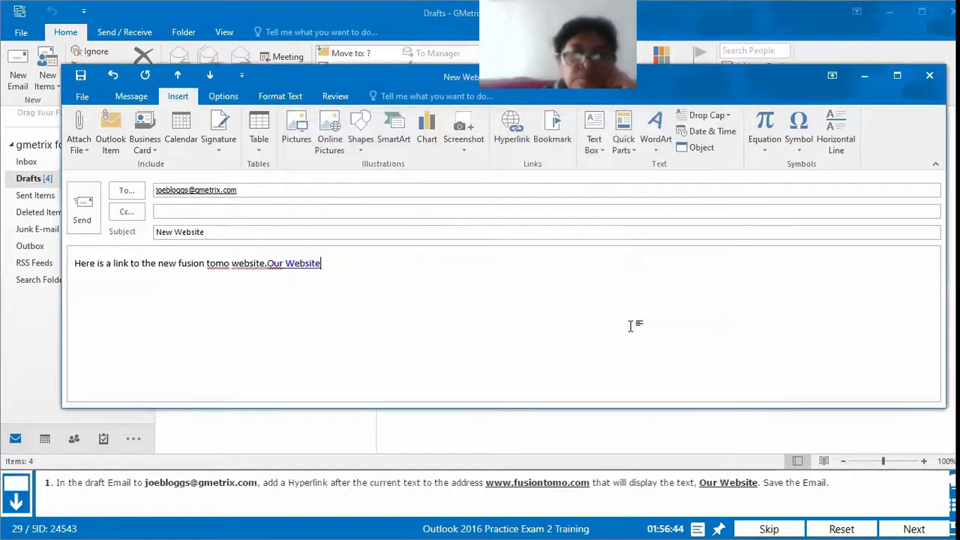
# Step: Save the hyperlinked New Website draft and close its message window
pyautogui.click(80, 75)
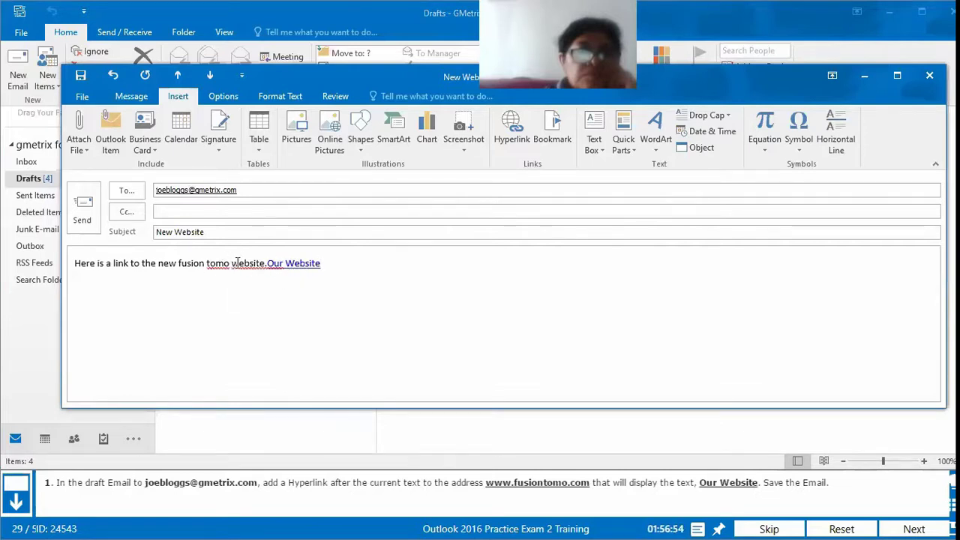
pyautogui.click(80, 76)
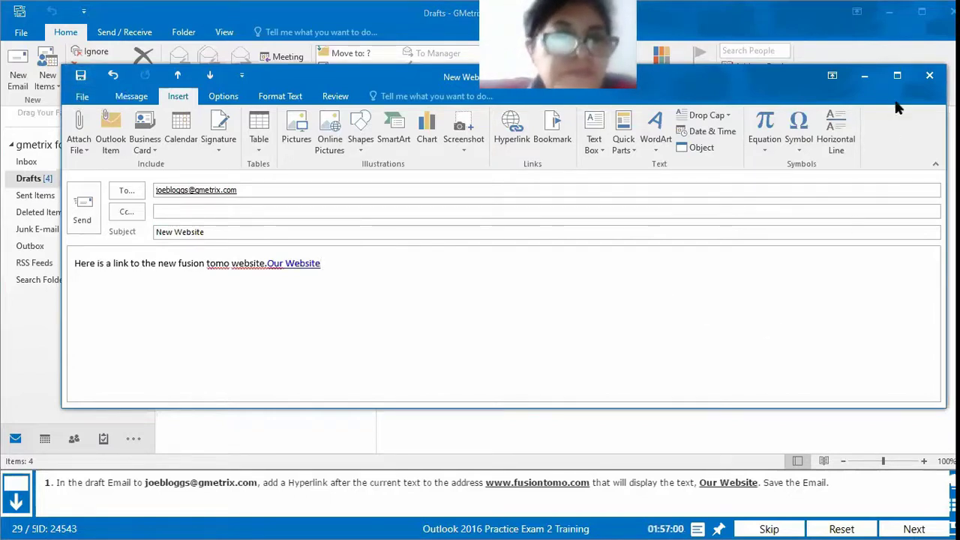
pyautogui.click(929, 76)
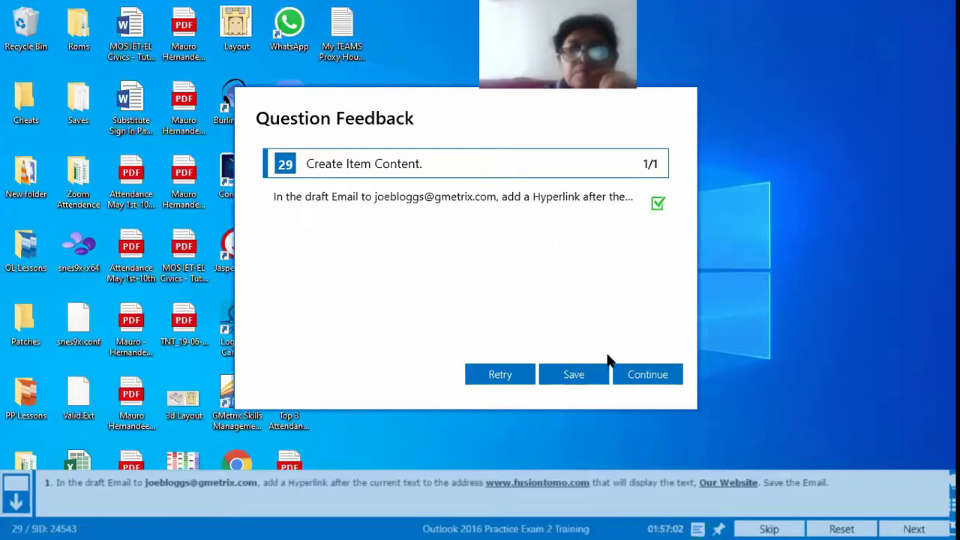
# Step: Continue from the question 29 feedback to question 30, the All Outlook Items search task
pyautogui.click(647, 375)
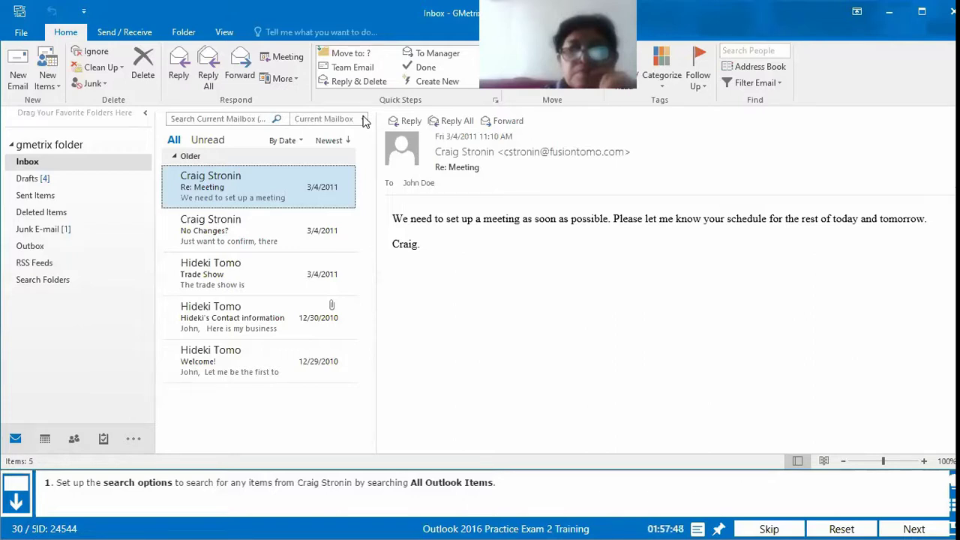
# Step: Search All Outlook Items for the contact's name and submit question 30 for grading
pyautogui.click(363, 120)
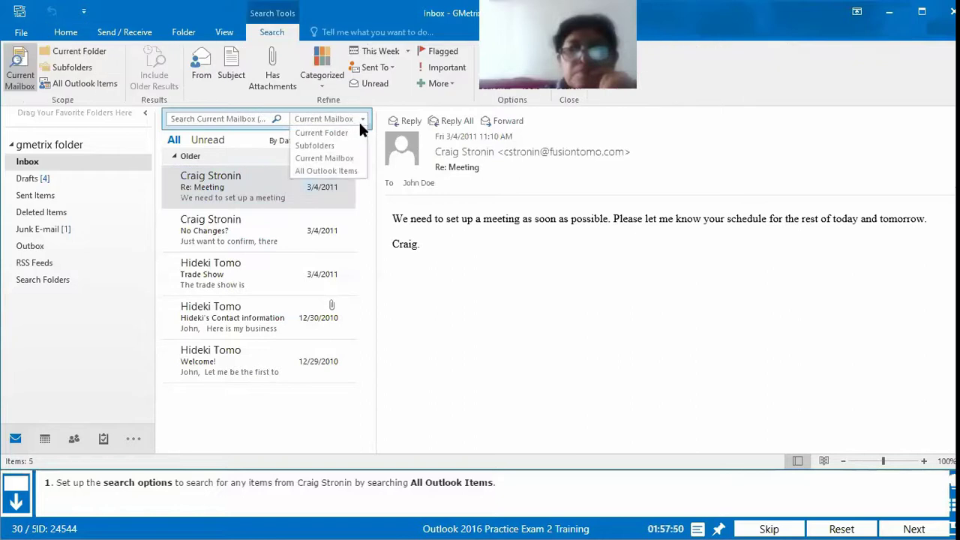
pyautogui.click(337, 172)
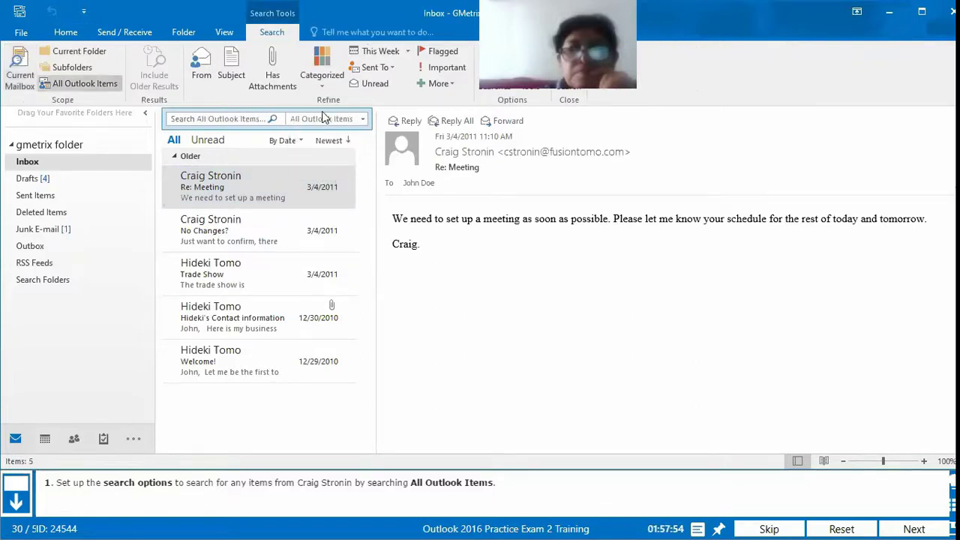
pyautogui.click(215, 117)
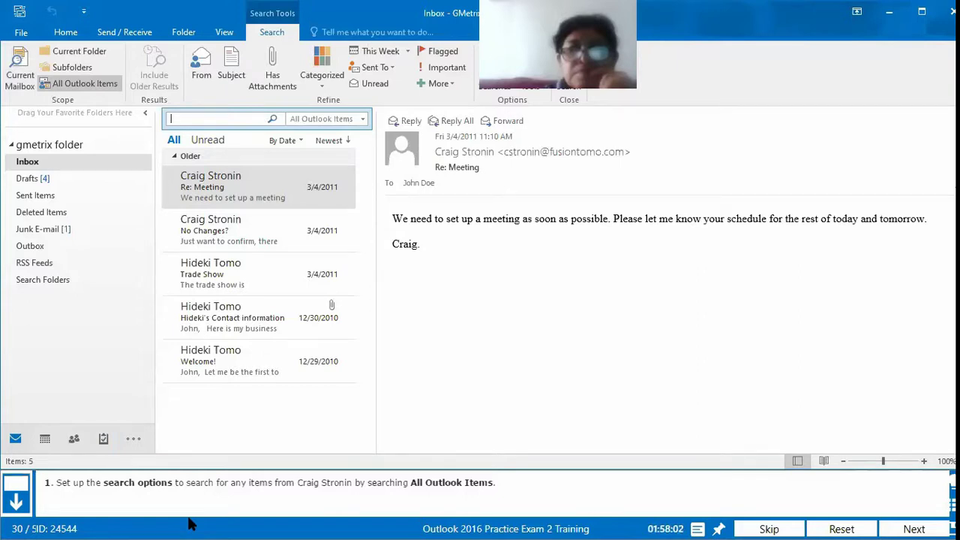
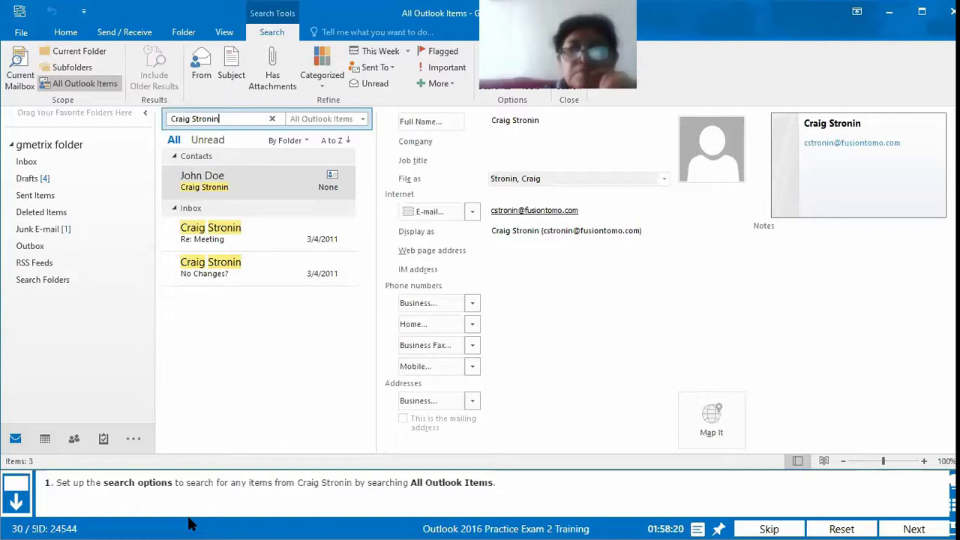
pyautogui.click(898, 527)
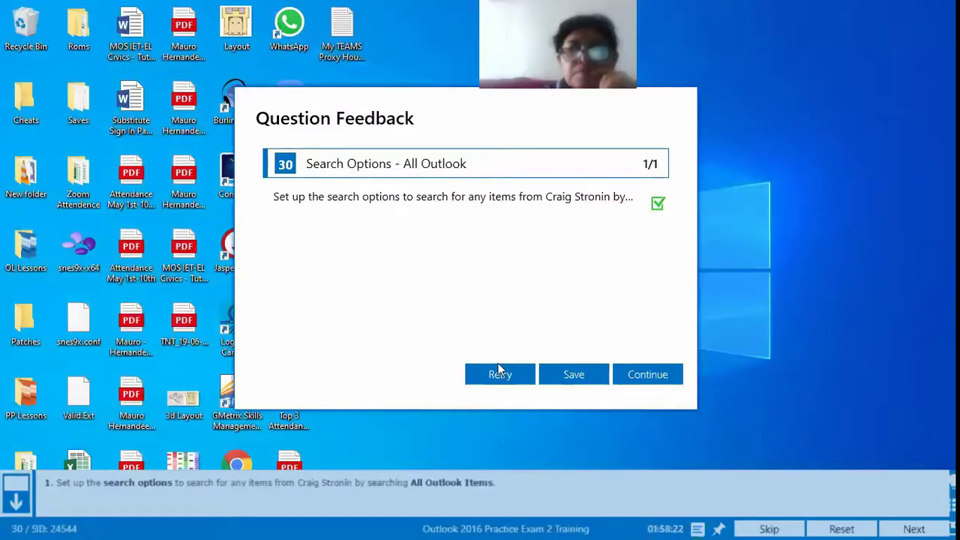
# Step: Retry question 30, then review the Search page of Outlook Options and close it unchanged
pyautogui.click(507, 379)
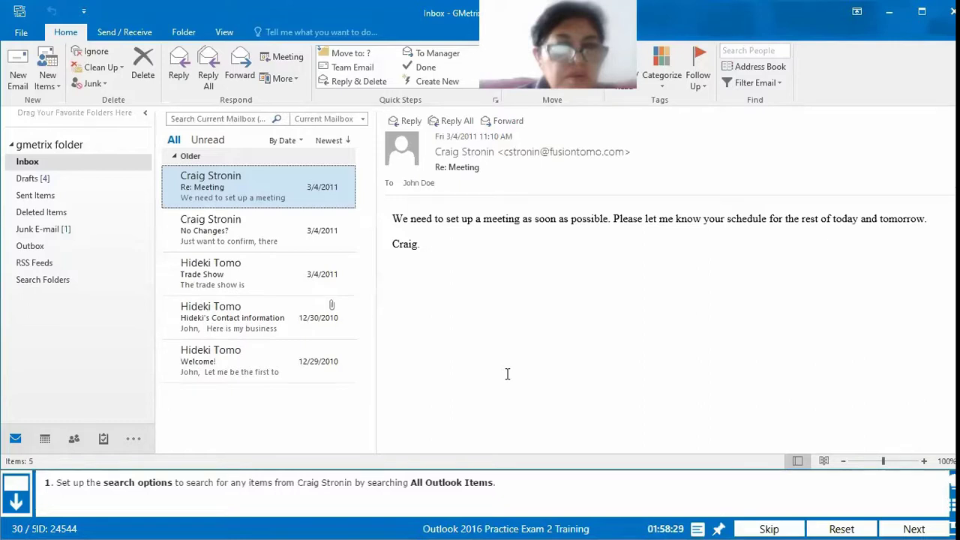
pyautogui.click(21, 34)
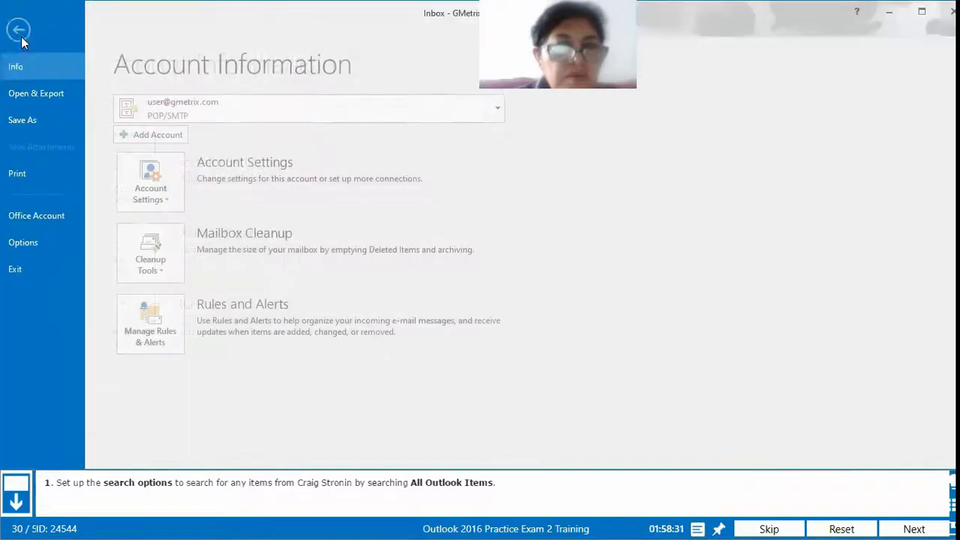
pyautogui.click(53, 241)
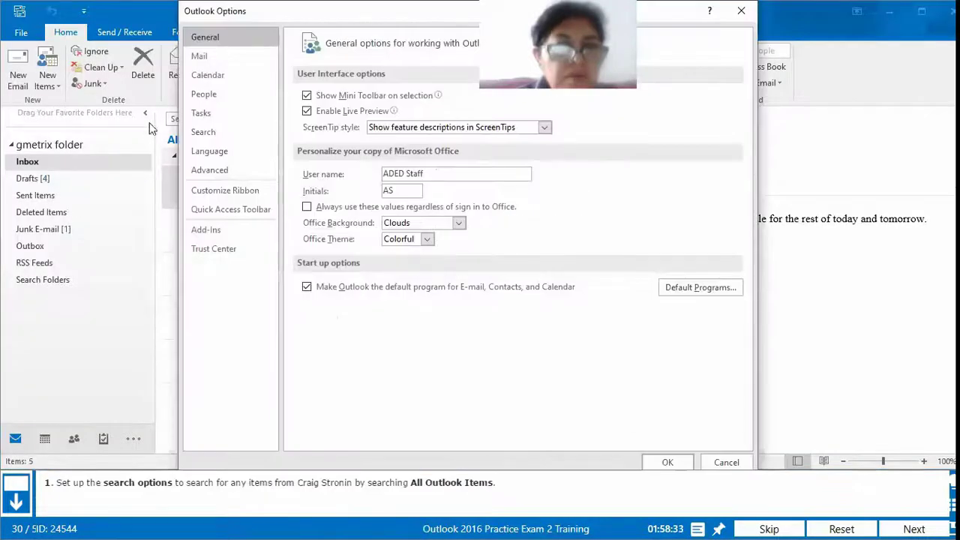
pyautogui.click(232, 135)
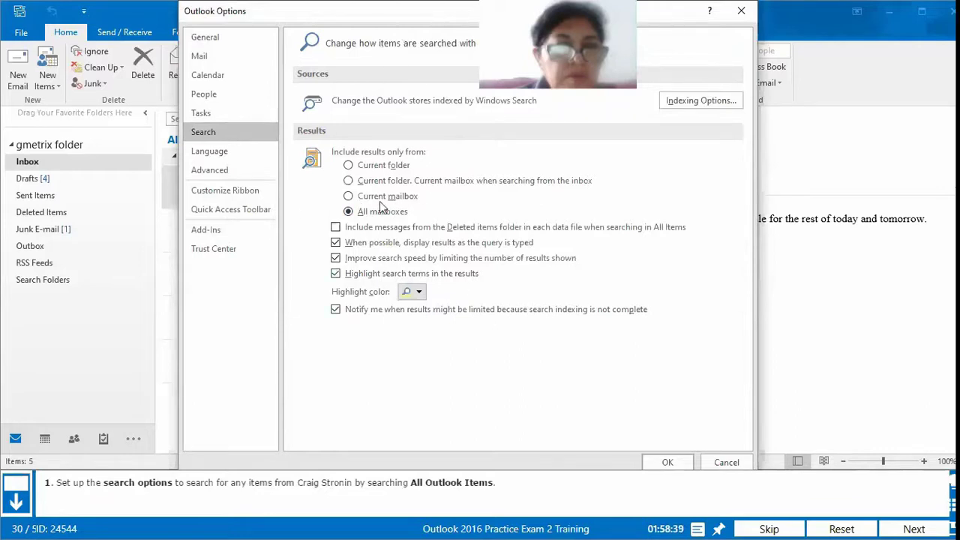
pyautogui.click(742, 12)
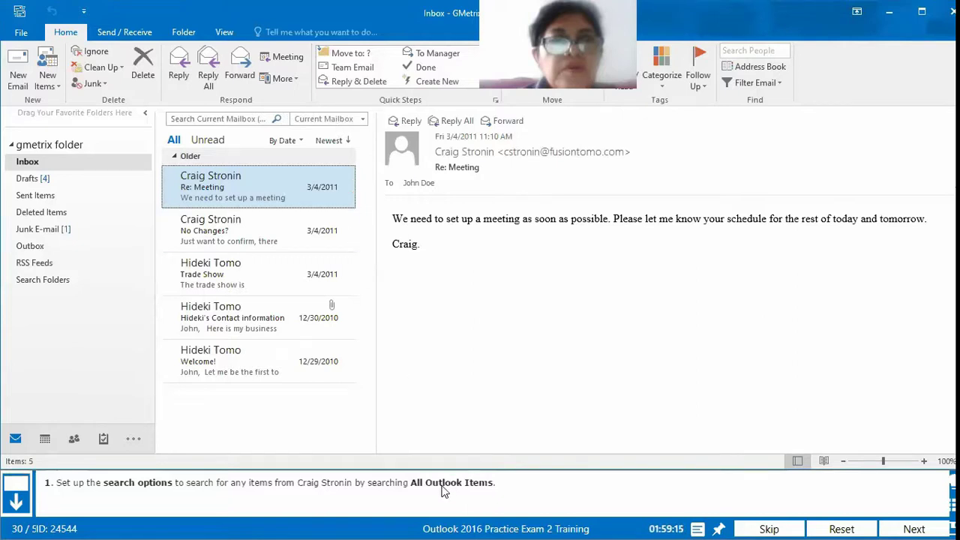
# Step: Set the search scope to All Outlook Items and enter the contact's name in the search box
pyautogui.click(337, 123)
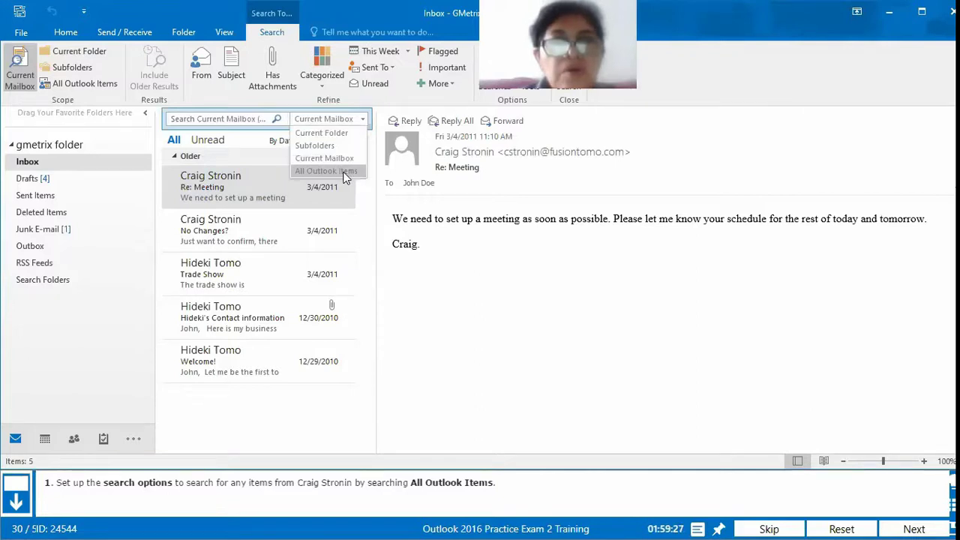
pyautogui.click(344, 172)
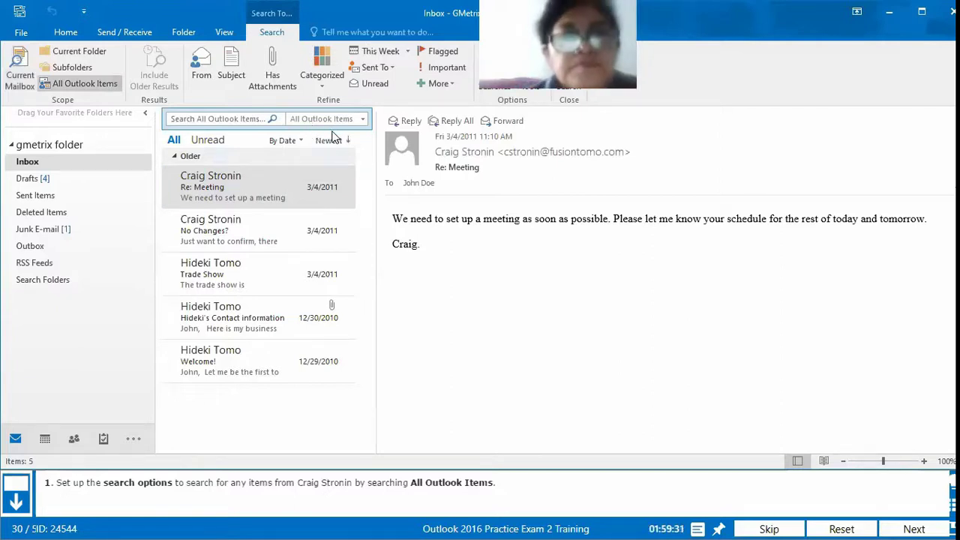
pyautogui.click(194, 118)
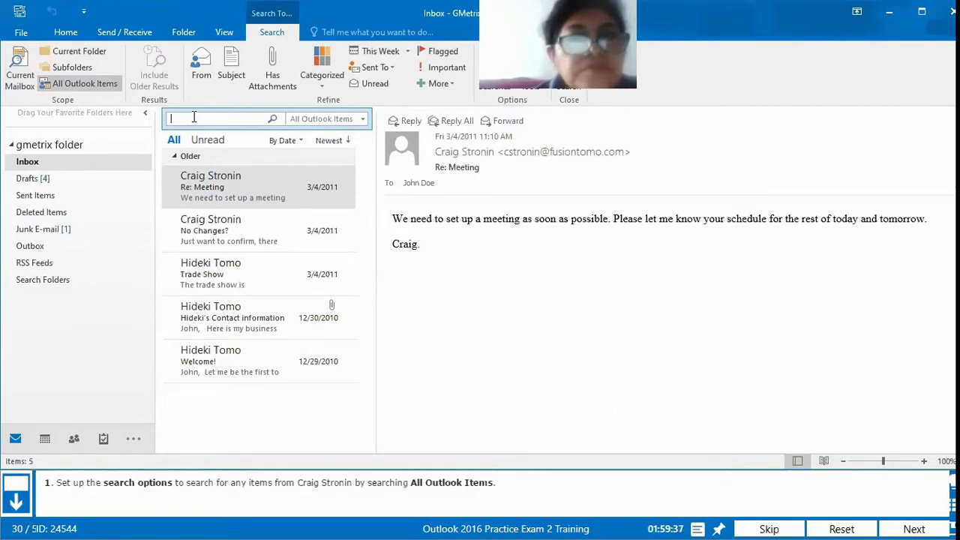
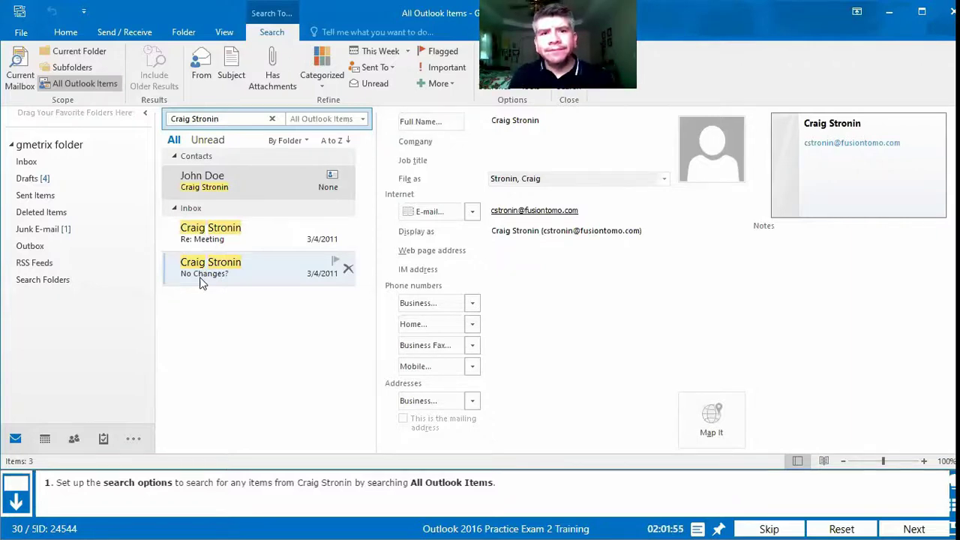
# Step: Submit question 30, scored correct 1/1, and save the practice test results
pyautogui.click(896, 525)
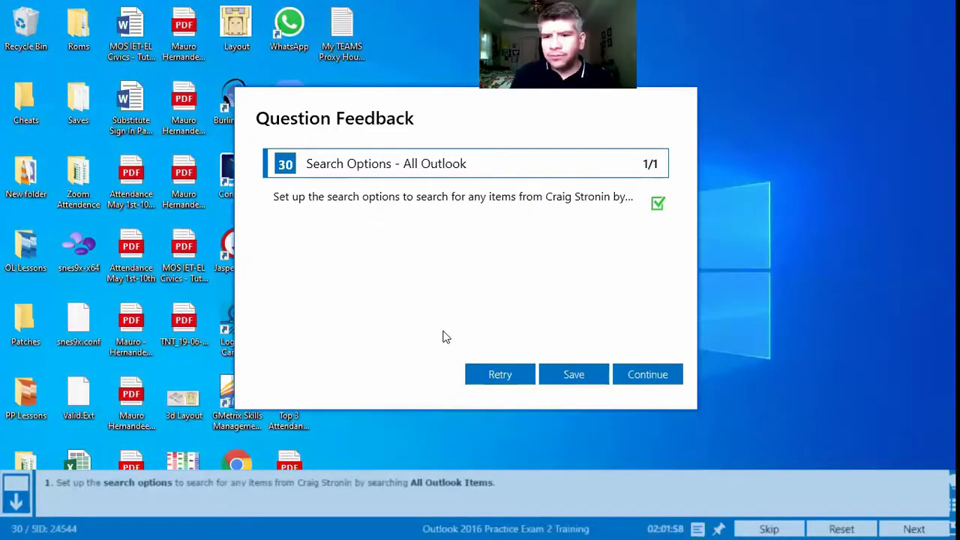
pyautogui.click(587, 386)
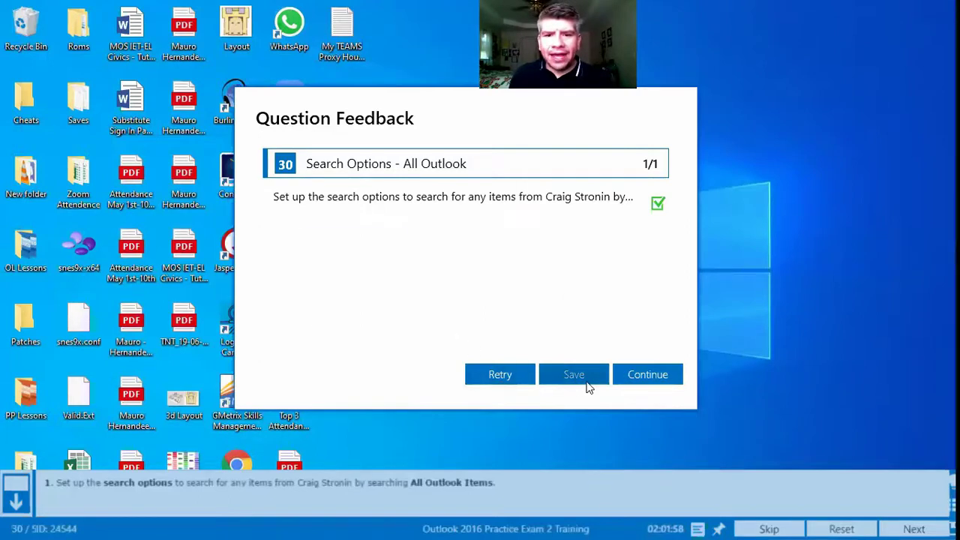
pyautogui.click(634, 303)
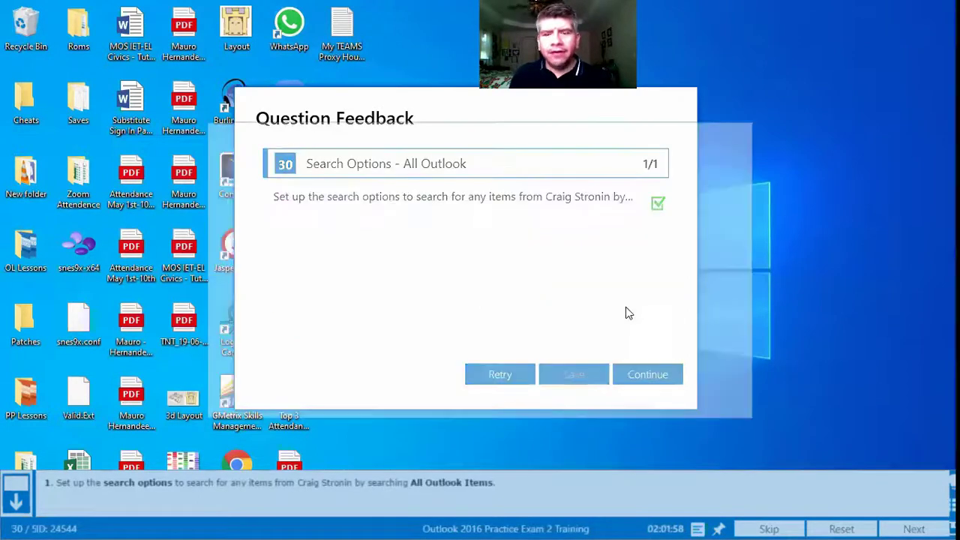